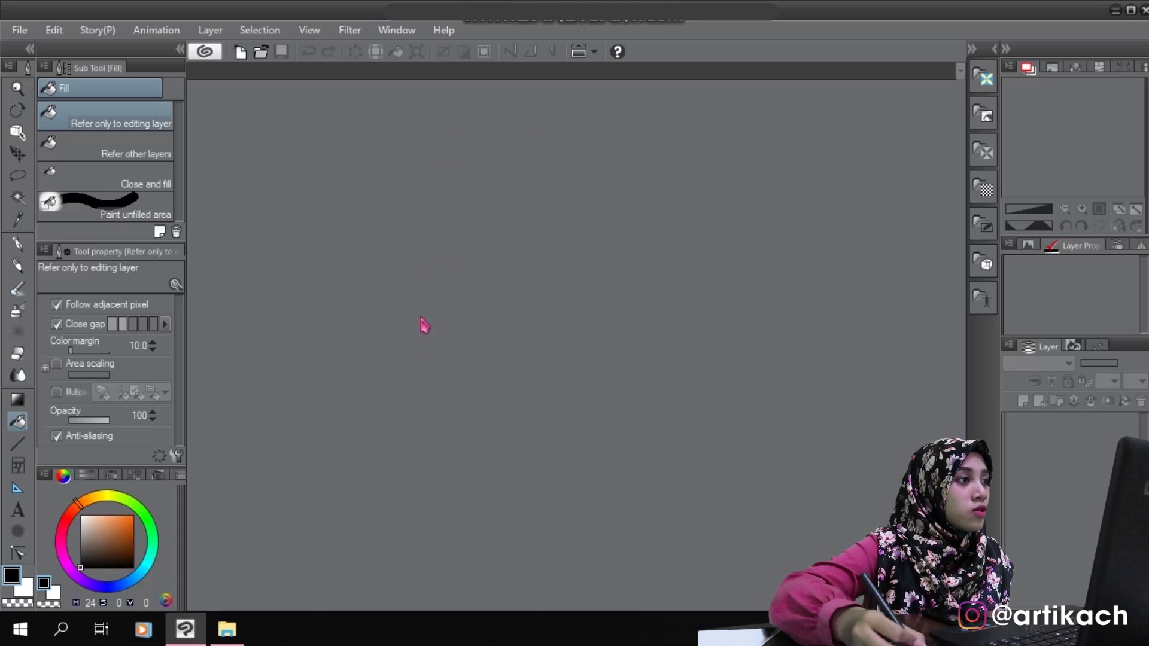
- Start a new canvas and set its file name to "Java Bros Anjas"
click(20, 30)
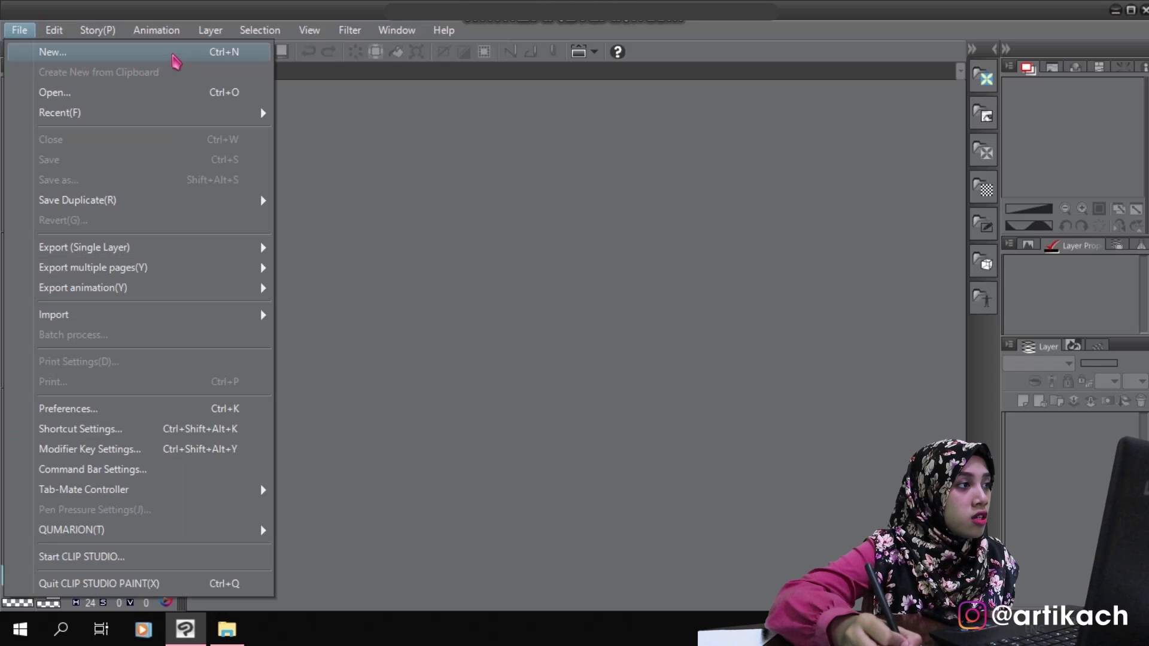
click(173, 53)
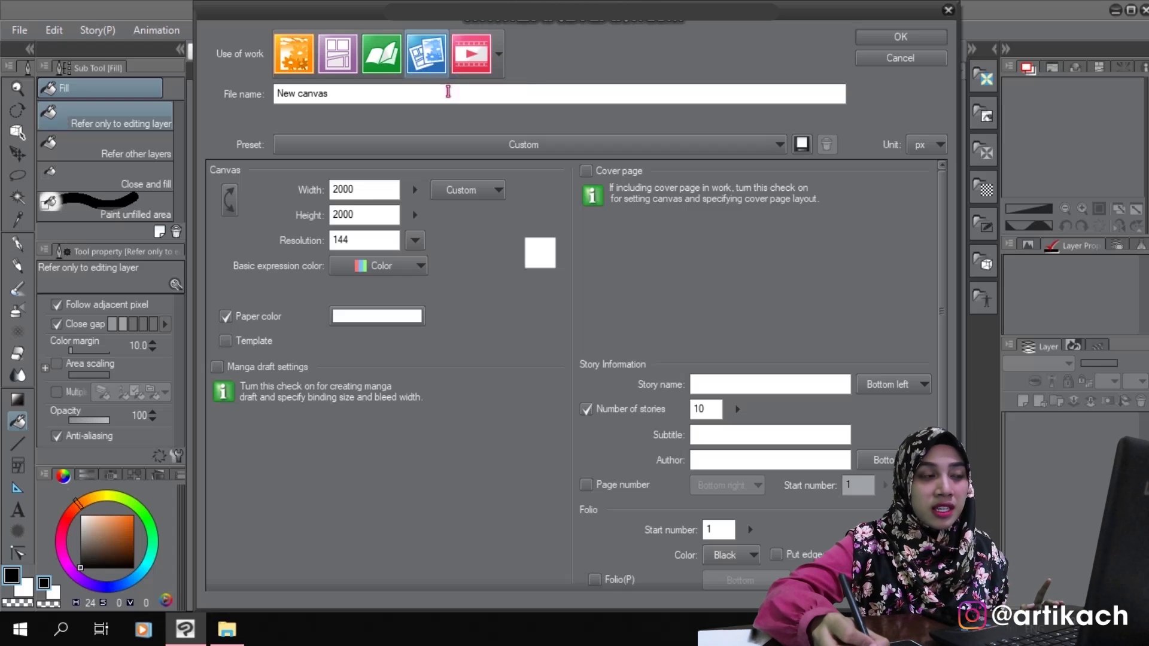
click(378, 94)
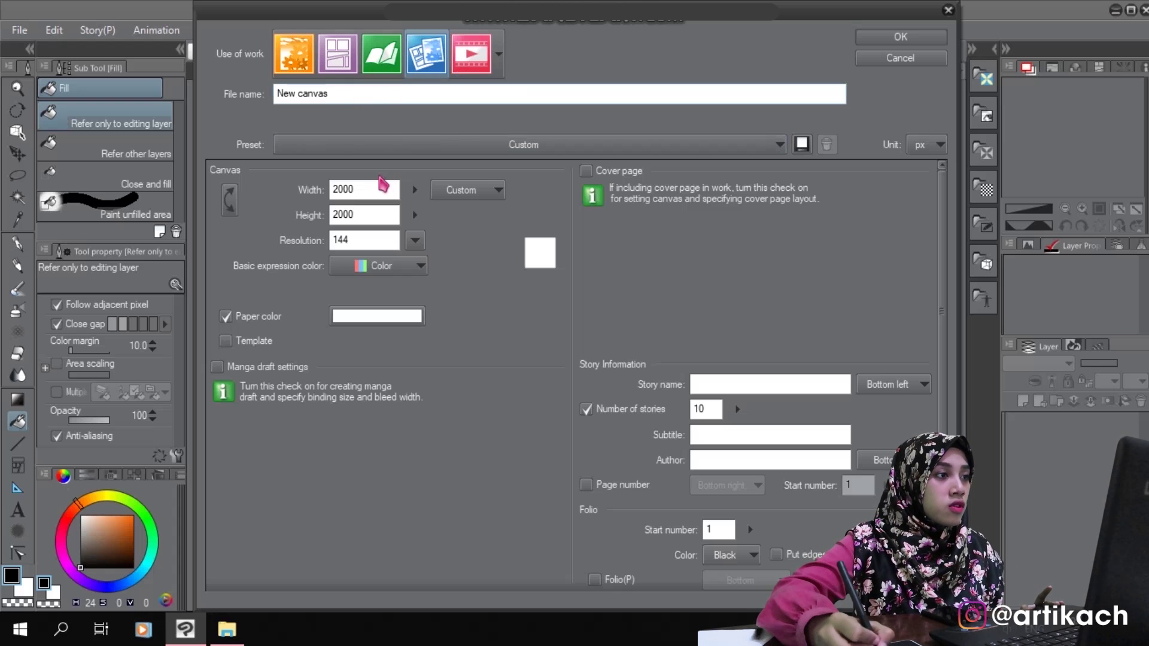
key(BackSpace)
key(BackSpace)
key(BackSpace)
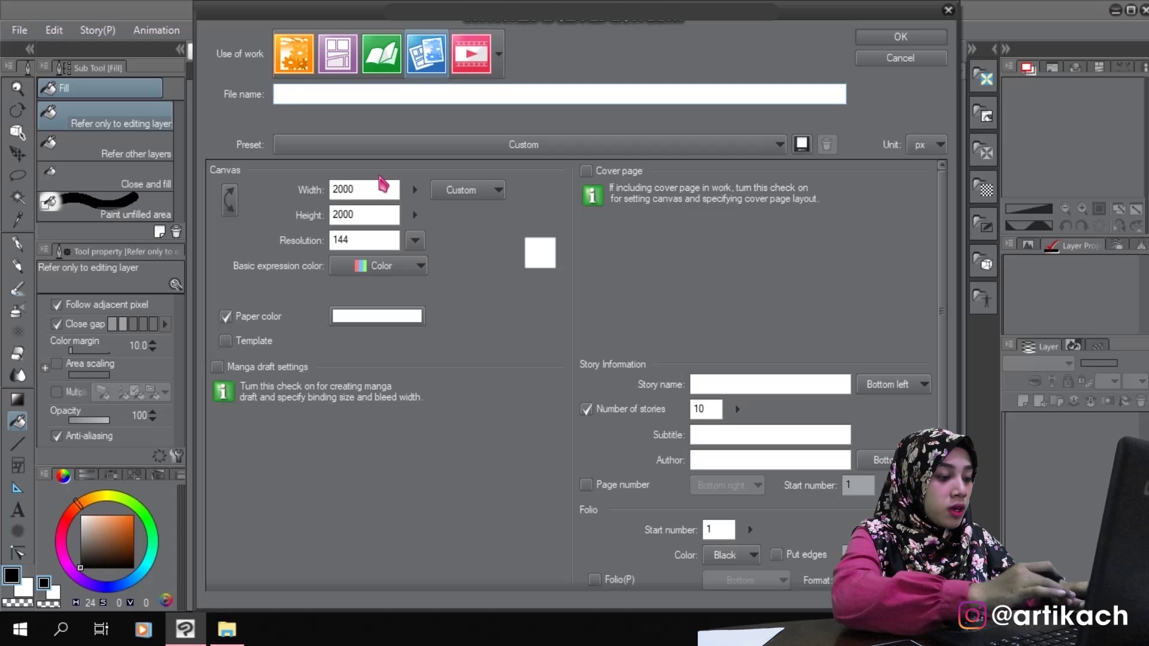
text(J)
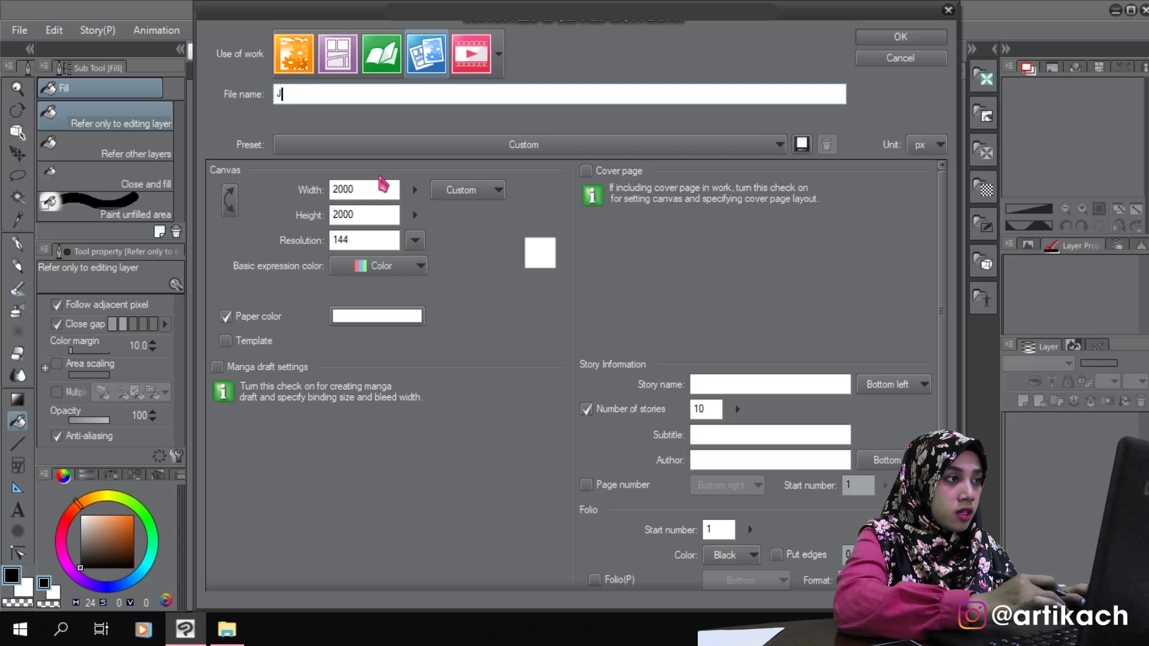
text(ava Bros Anjas)
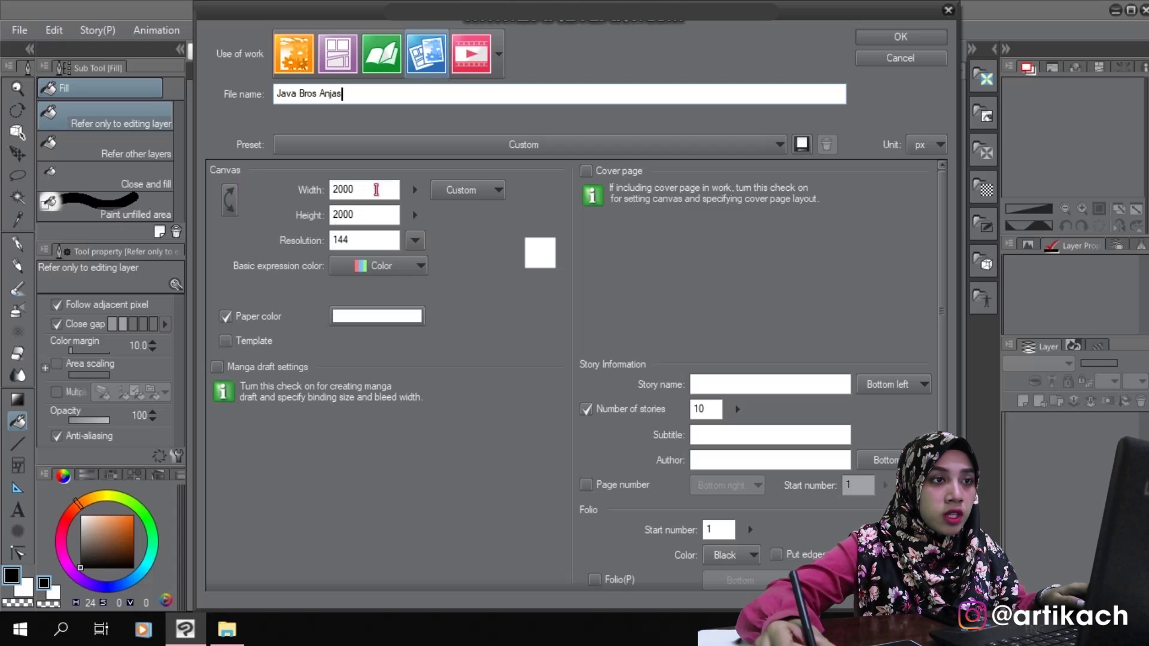
- Choose px as the canvas unit and create the canvas
click(929, 151)
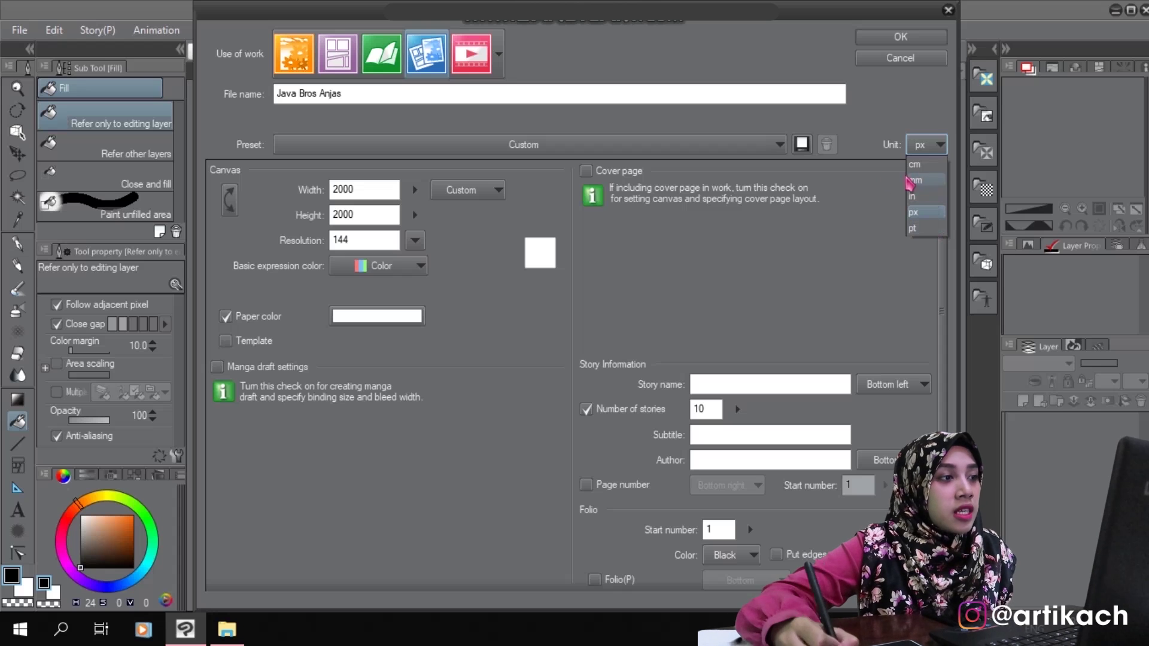
click(927, 212)
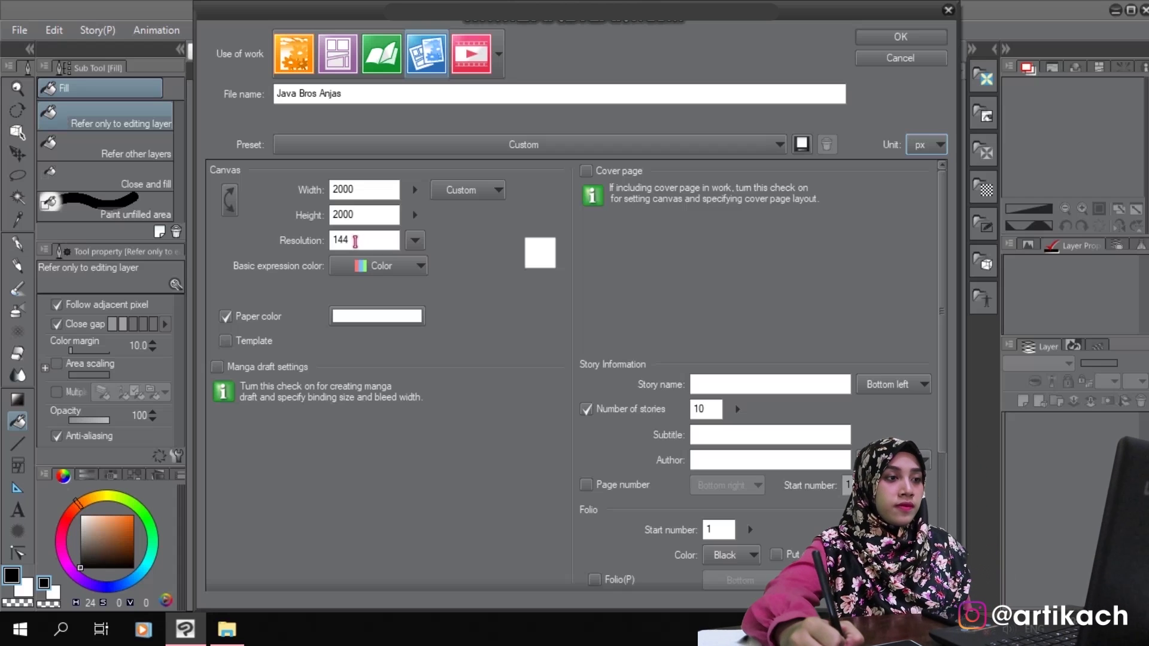
click(878, 38)
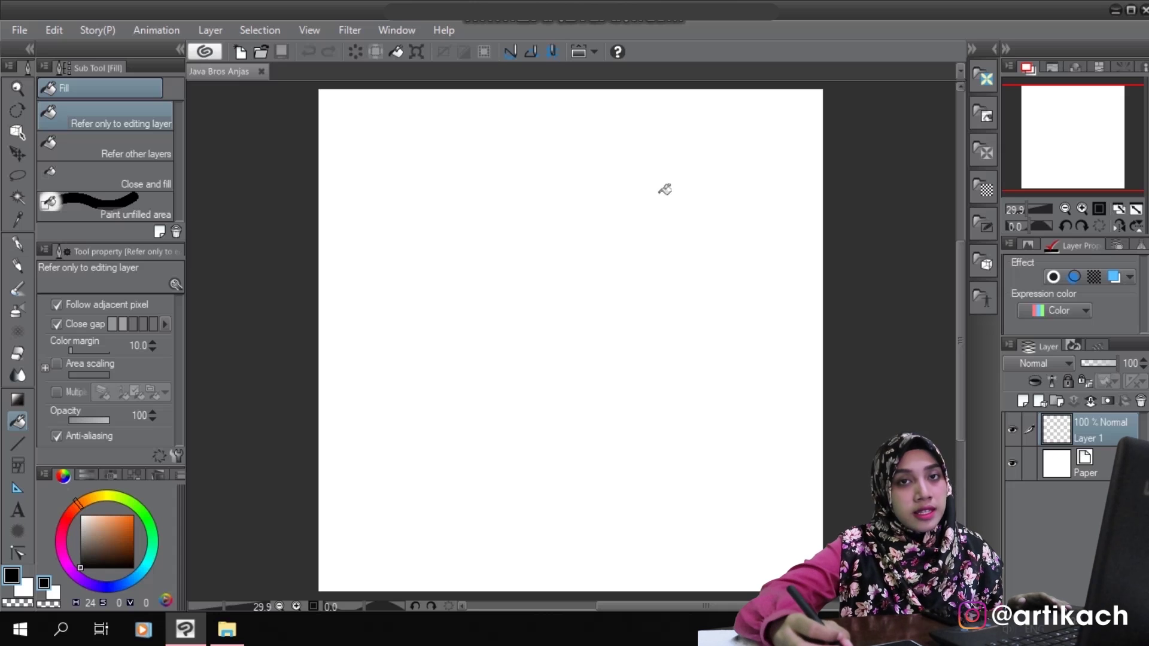
- Choose the Darker pencil and set its brush size to 60
click(18, 267)
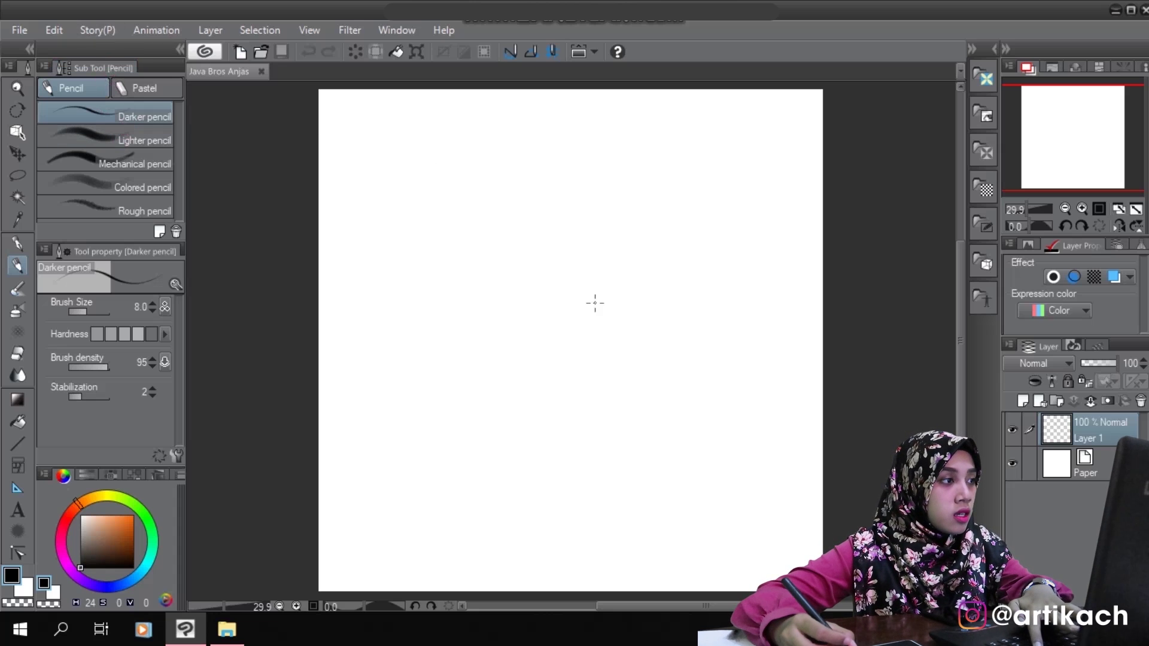
key(bracketright)
key(bracketright)
key(bracketright)
key(bracketright)
key(bracketright)
key(bracketright)
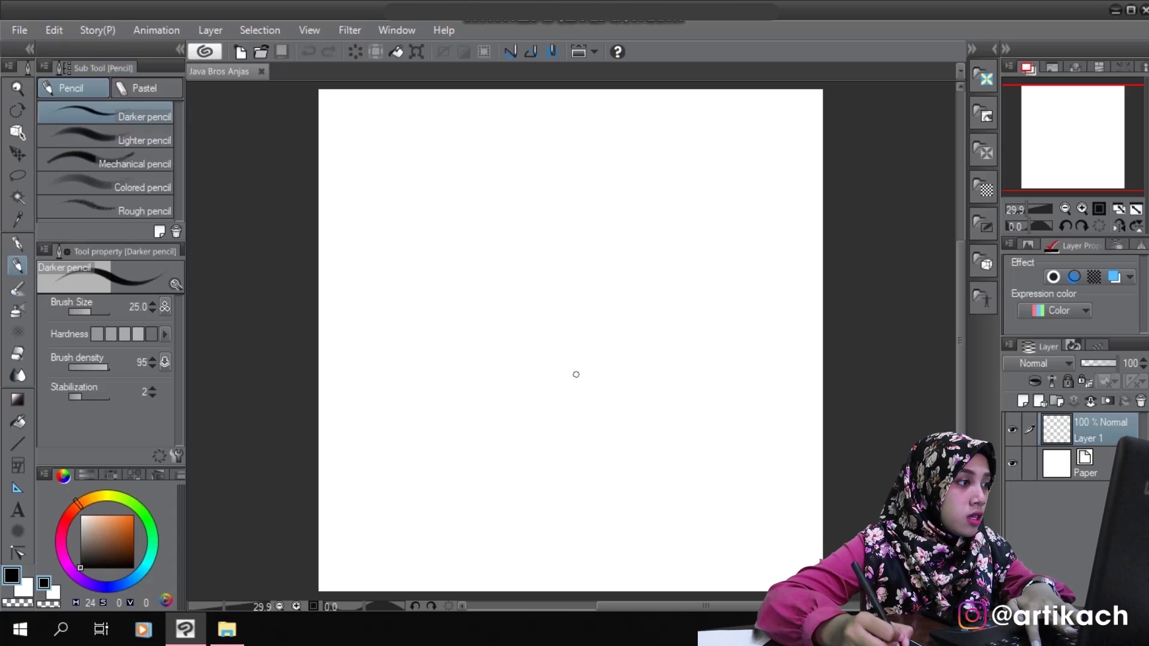
key(bracketright)
key(bracketright)
key(bracketright)
key(bracketright)
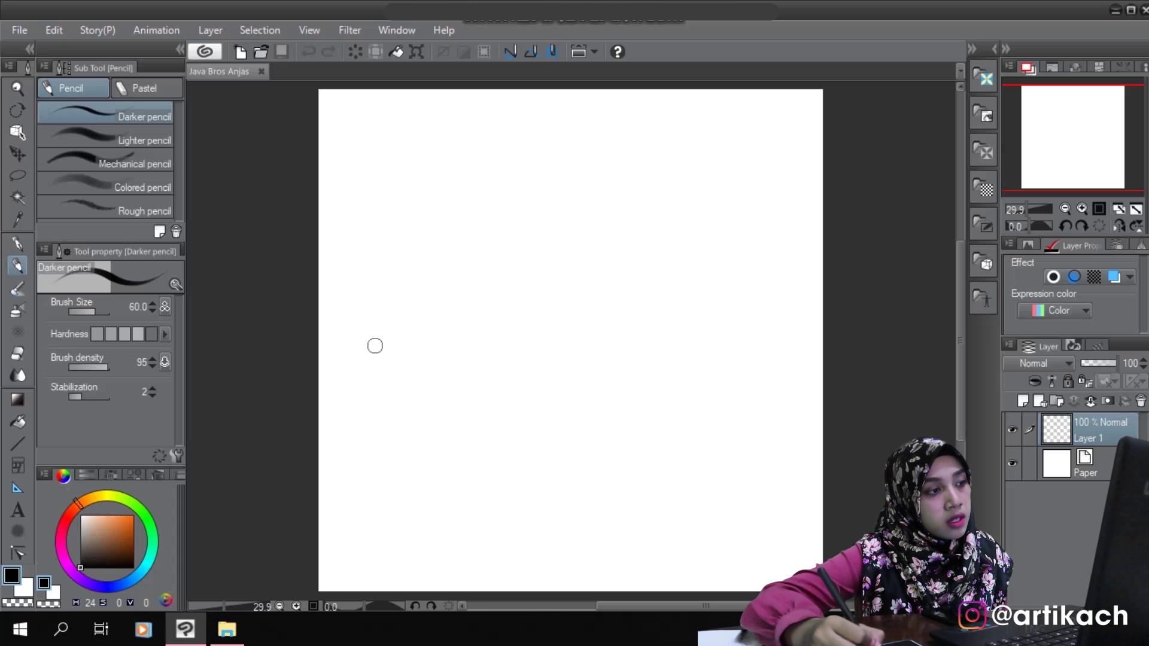
- Draw a few test strokes with the Darker pencil, a long diagonal line and wavy curves below it
drag(364, 355, 390, 329)
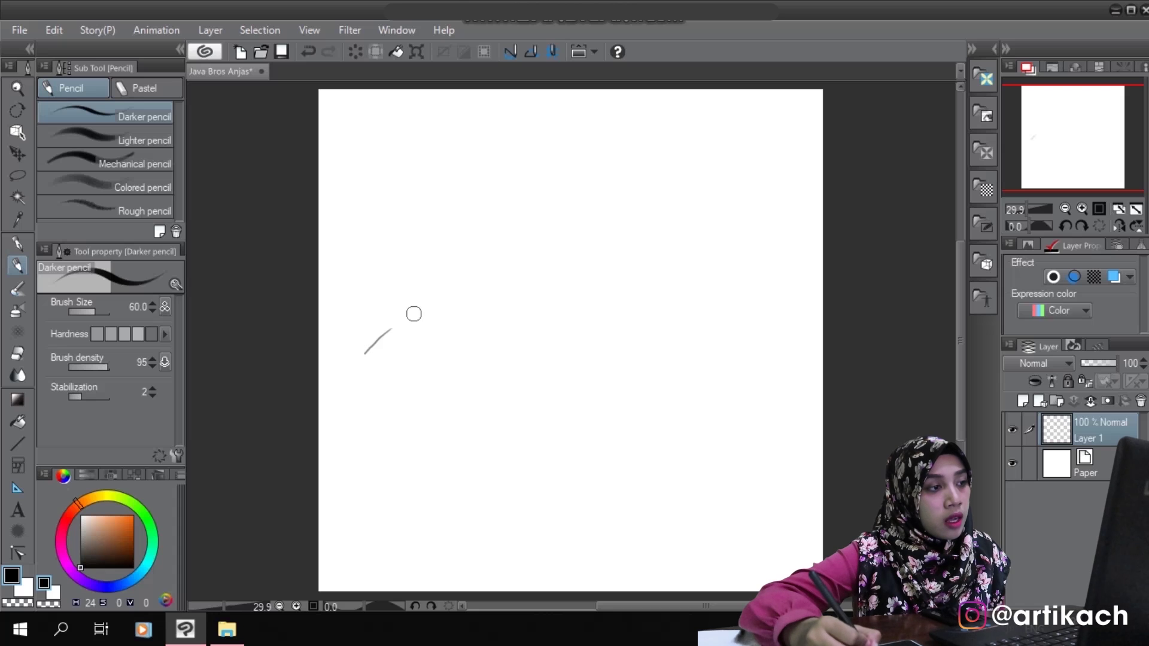
mouse_move(399, 324)
mouse_down()
mouse_move(461, 267)
mouse_move(546, 239)
mouse_up()
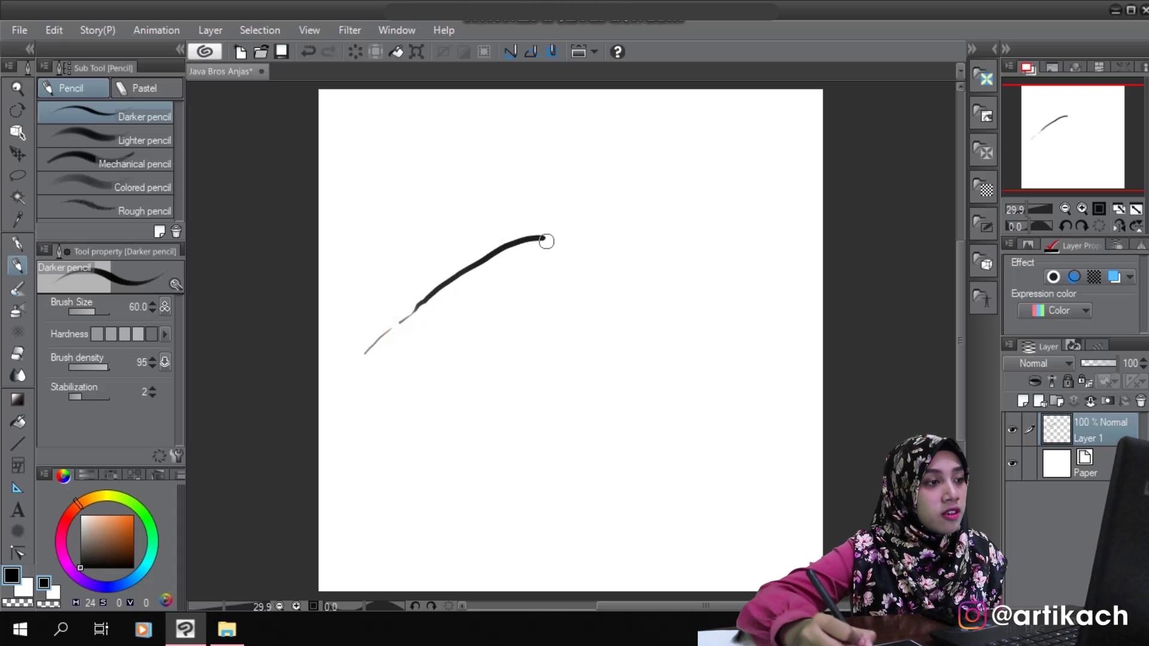
mouse_move(419, 363)
mouse_down()
mouse_move(477, 304)
mouse_move(462, 340)
mouse_move(475, 345)
mouse_move(513, 297)
mouse_move(523, 307)
mouse_move(522, 338)
mouse_up()
mouse_move(538, 313)
mouse_down()
mouse_move(560, 292)
mouse_move(547, 339)
mouse_move(556, 339)
mouse_up()
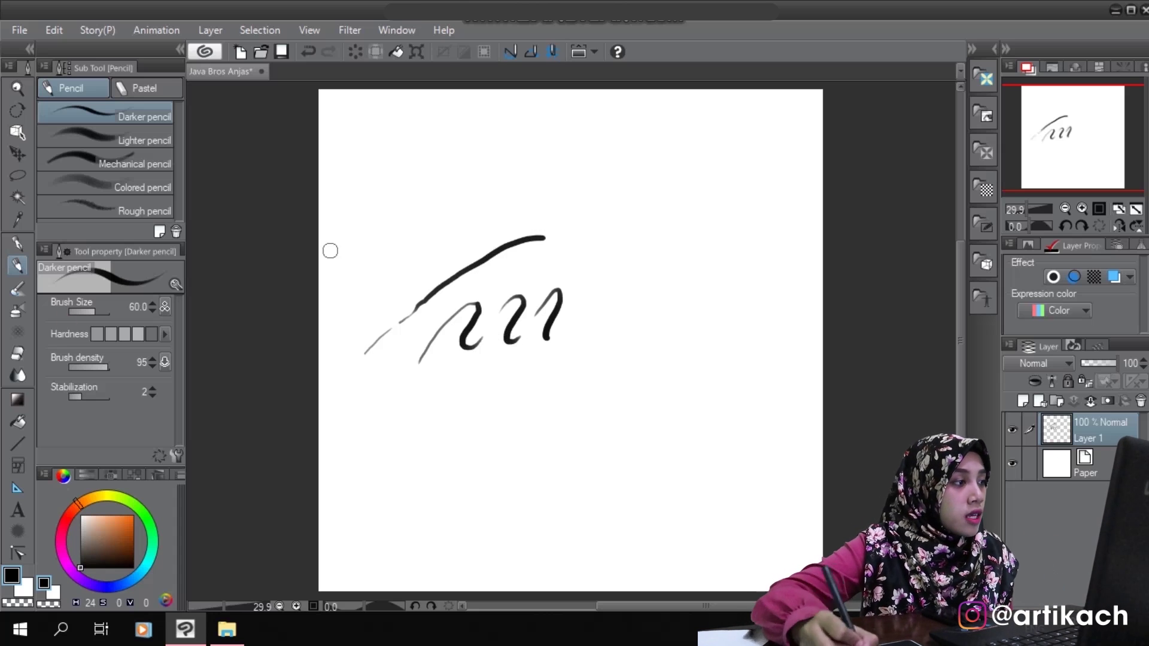
- Test the G-pen with a thin stroke, then a wavy stroke at brush size 70 above the pencil lines
click(17, 244)
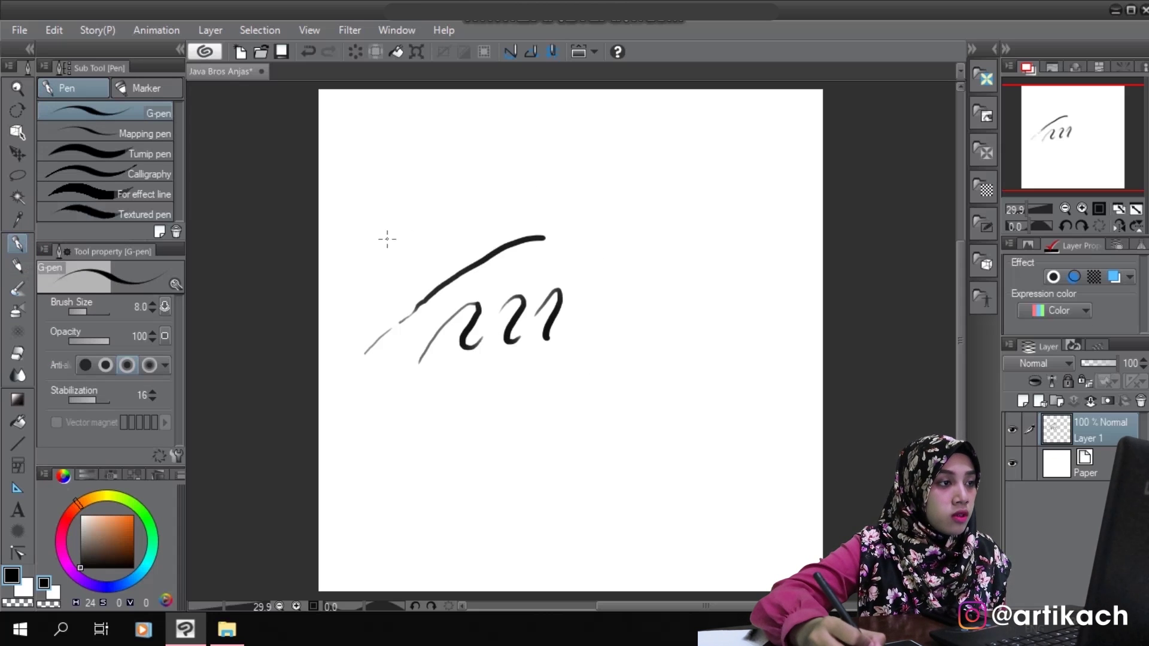
drag(383, 241, 411, 210)
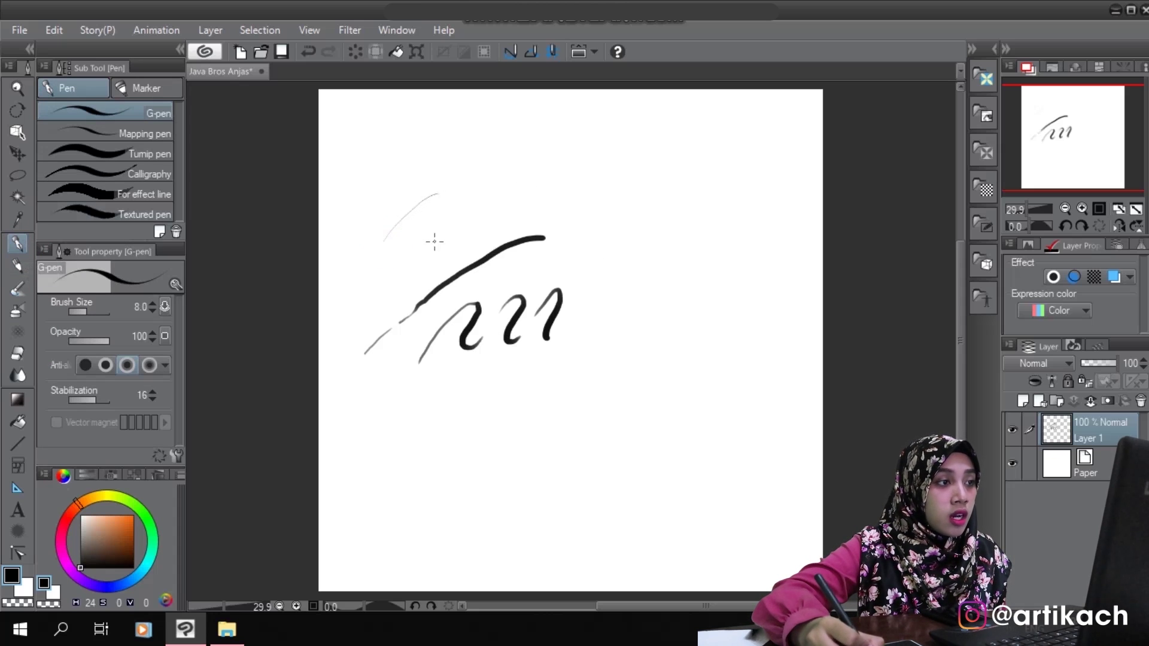
key(bracketright)
key(bracketright)
key(bracketright)
key(bracketright)
key(bracketright)
key(bracketright)
key(bracketright)
key(bracketright)
key(bracketright)
key(bracketright)
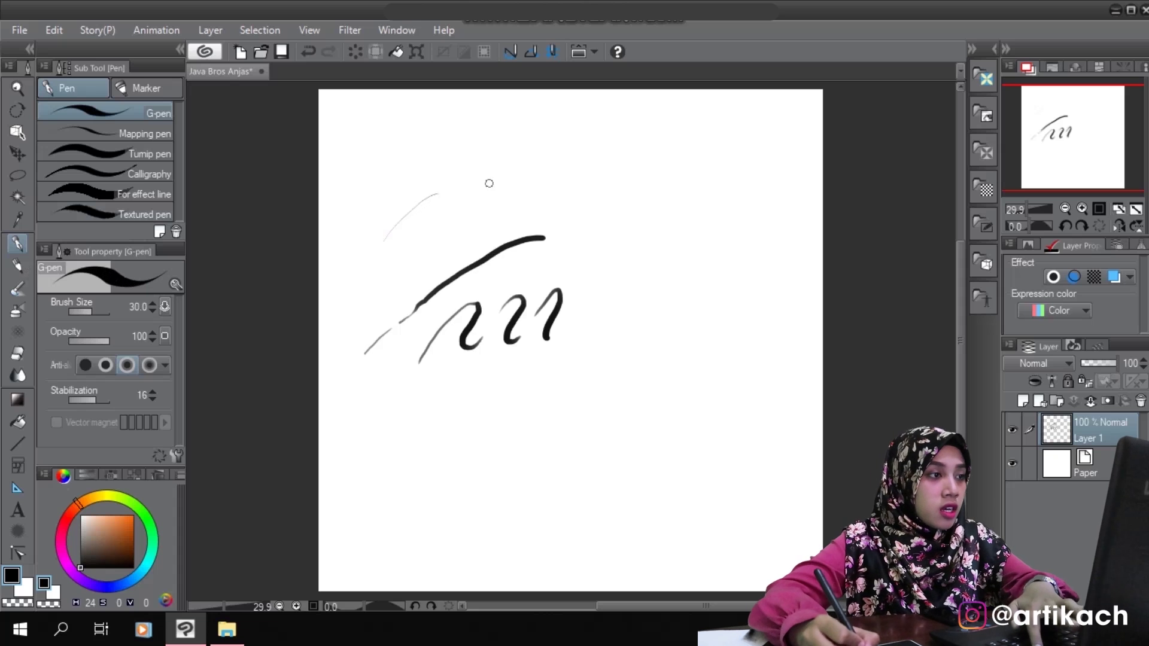
key(bracketright)
mouse_move(448, 220)
mouse_down()
mouse_move(508, 169)
mouse_move(491, 204)
mouse_move(499, 209)
mouse_move(549, 162)
mouse_move(542, 205)
mouse_move(594, 153)
mouse_move(581, 202)
mouse_up()
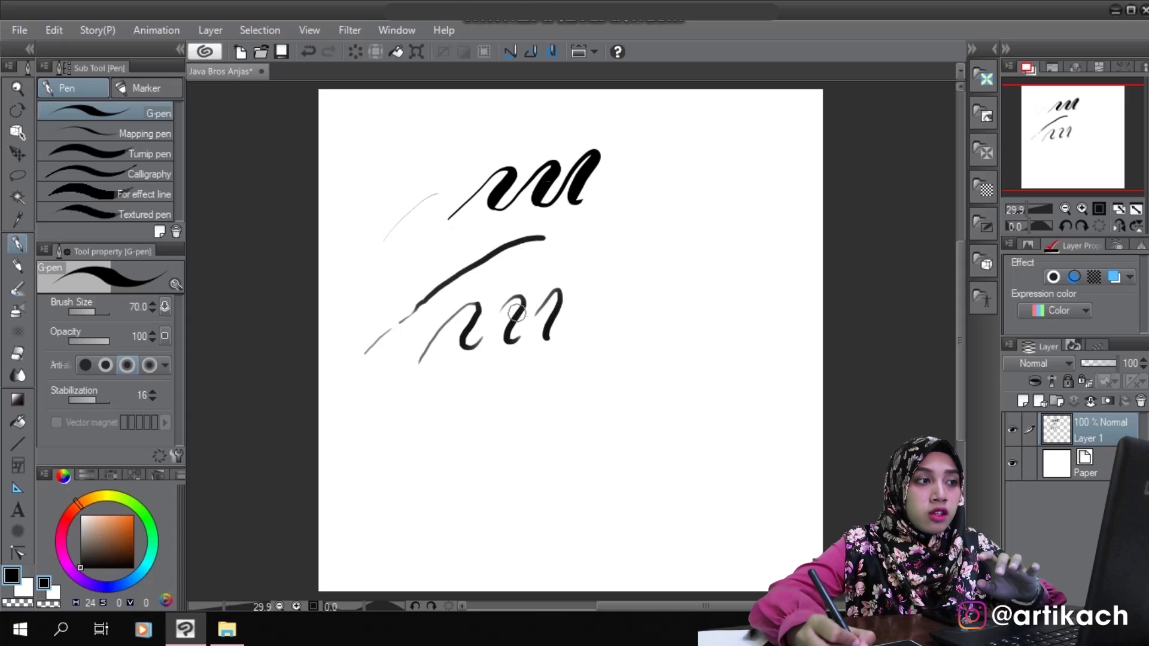
- Clear all the test strokes from Layer 1 and remove the selection
key(ctrl+a)
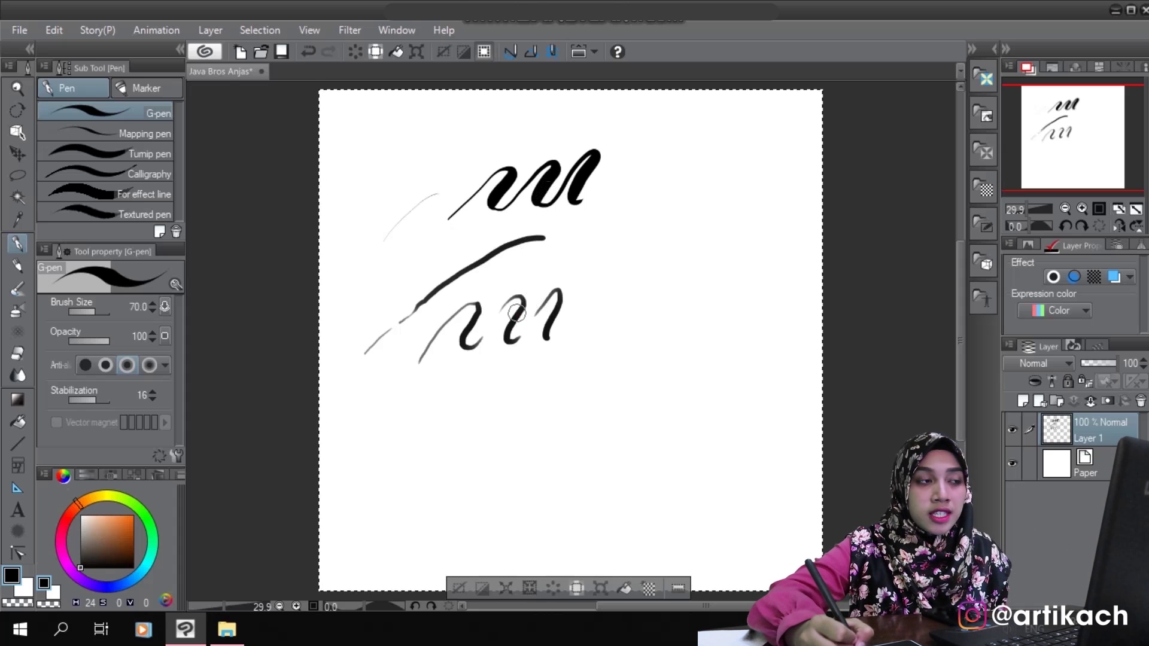
key(Delete)
key(ctrl+d)
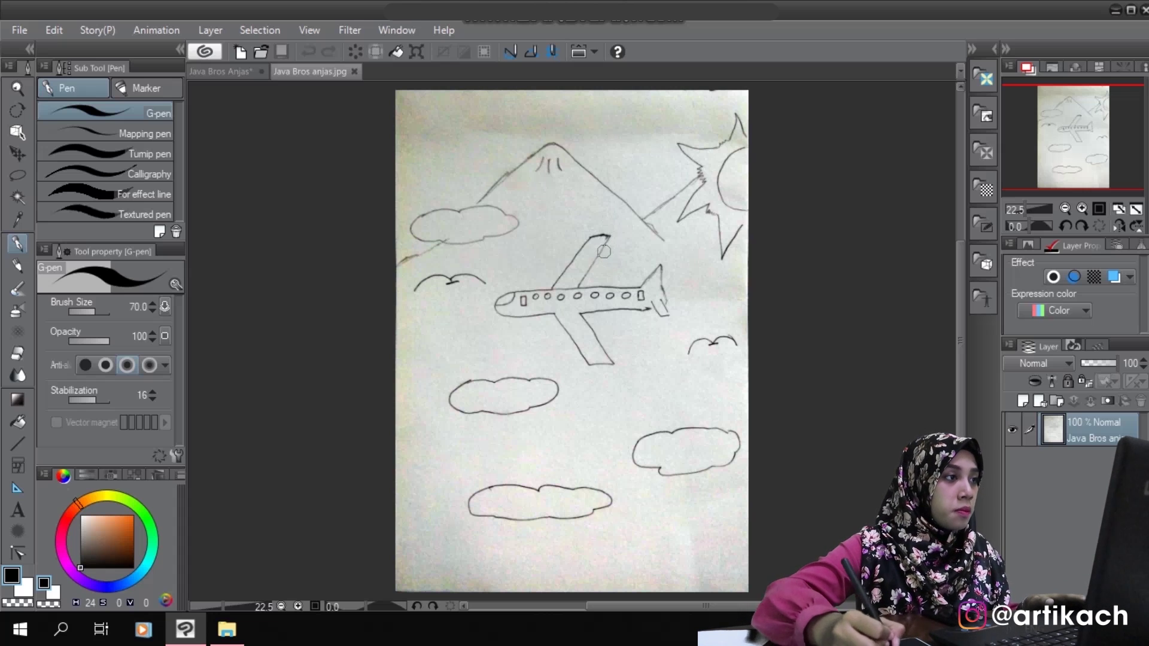
- Paste the copied airplane sketch into the Java Bros Anjas canvas and delete the empty Layer 1
click(234, 72)
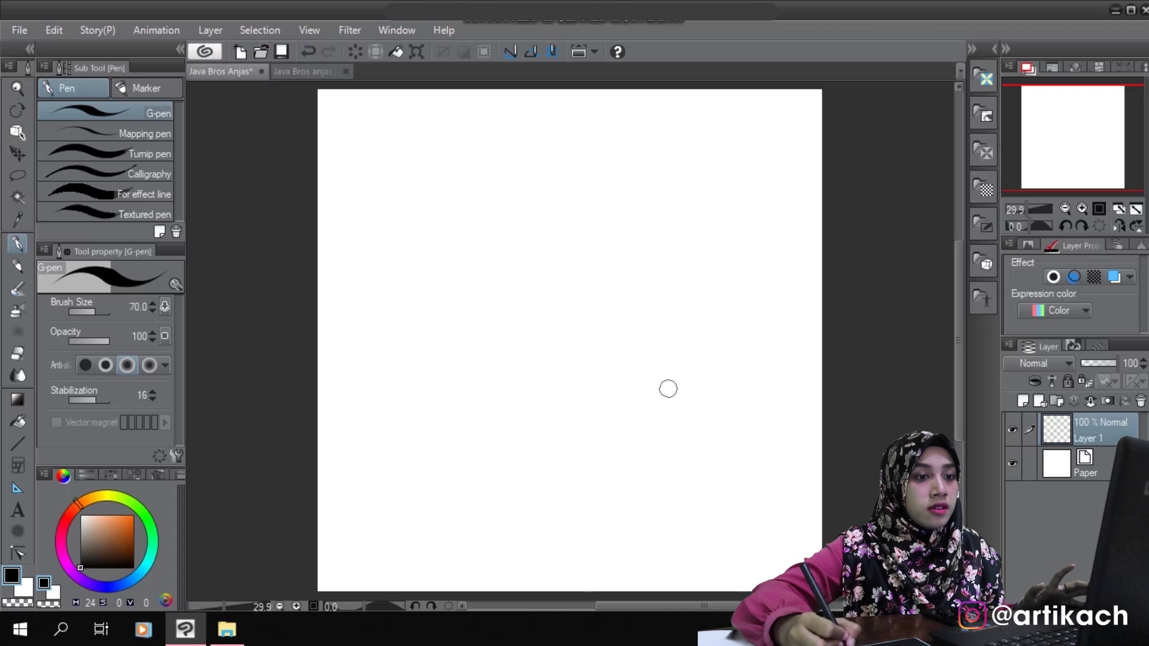
key(ctrl+v)
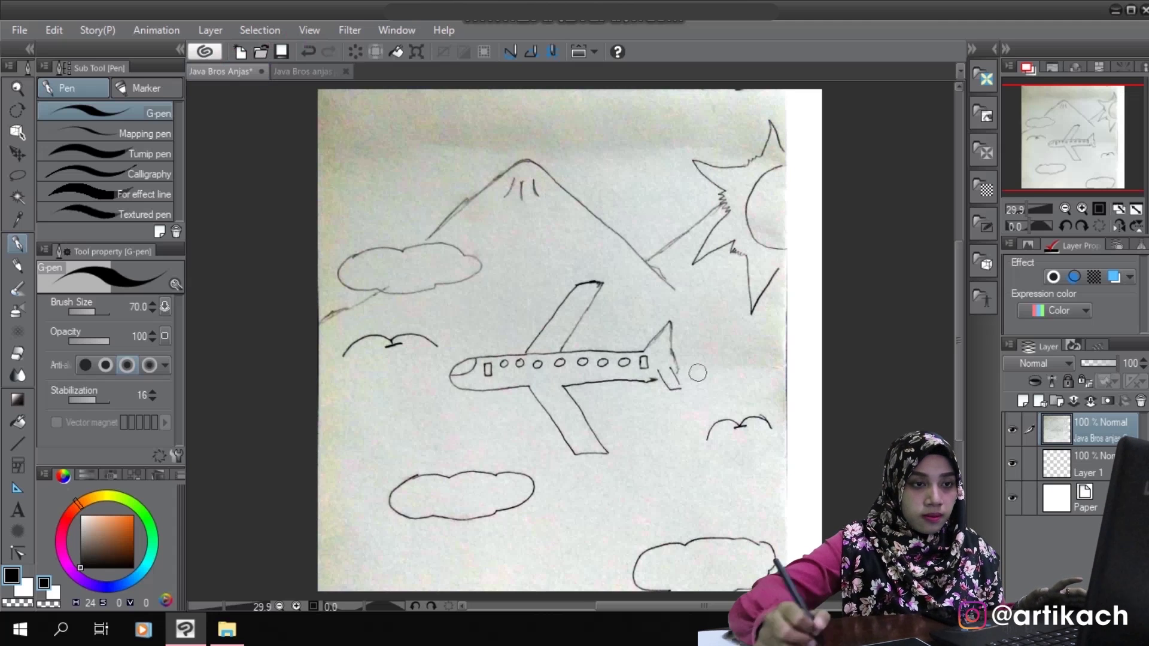
click(1084, 471)
click(1136, 404)
key(Return)
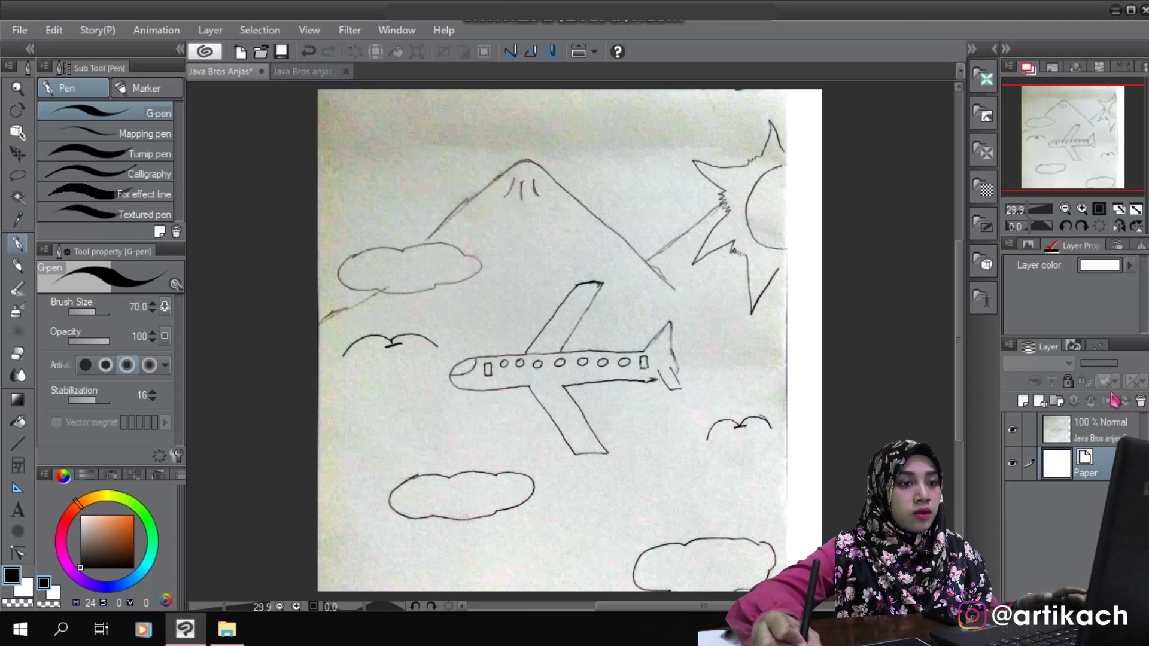
- Scale the pasted sketch layer to 85% and reposition it to fit between the canvas edges
click(1104, 441)
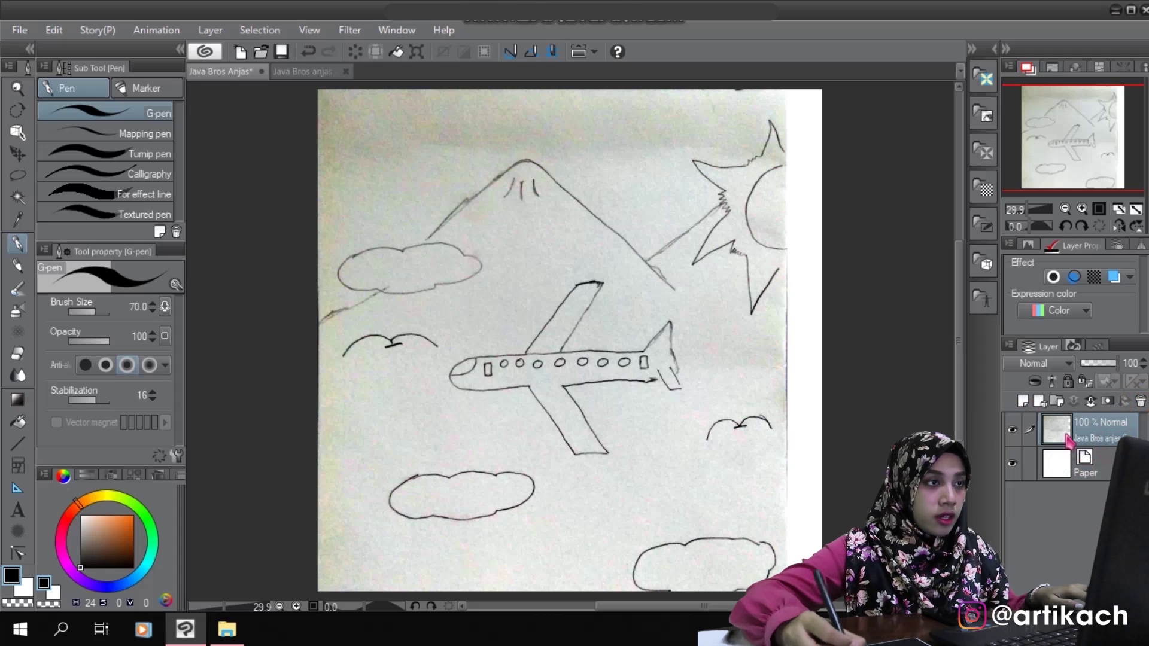
key(ctrl+t)
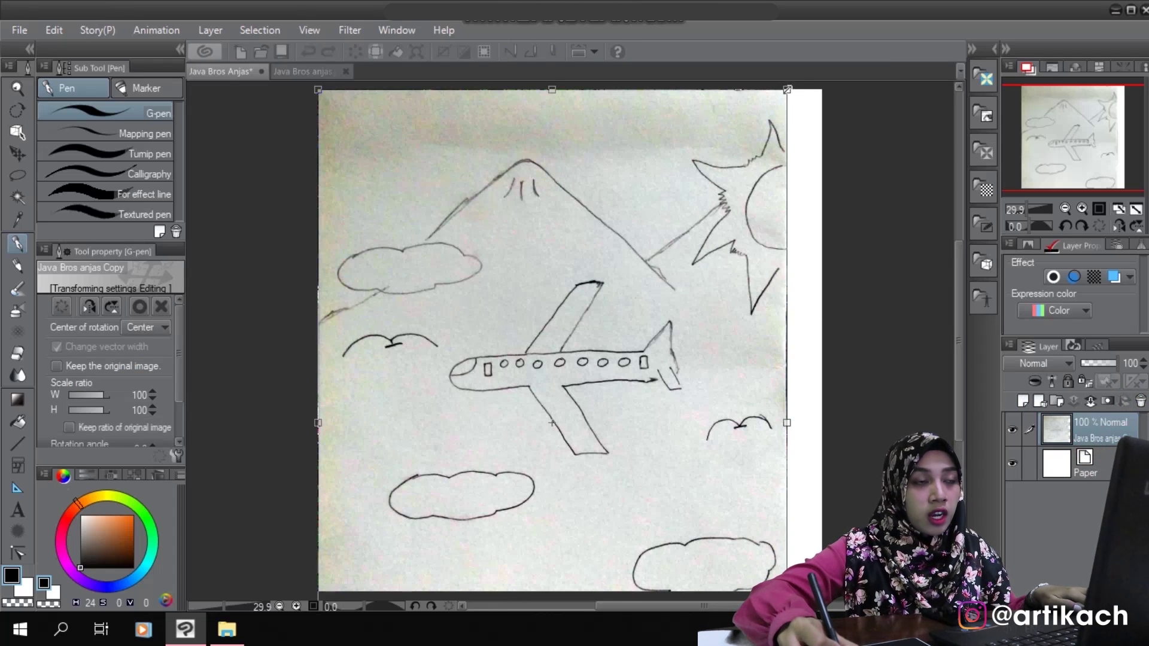
drag(787, 90, 718, 188)
drag(675, 355, 741, 256)
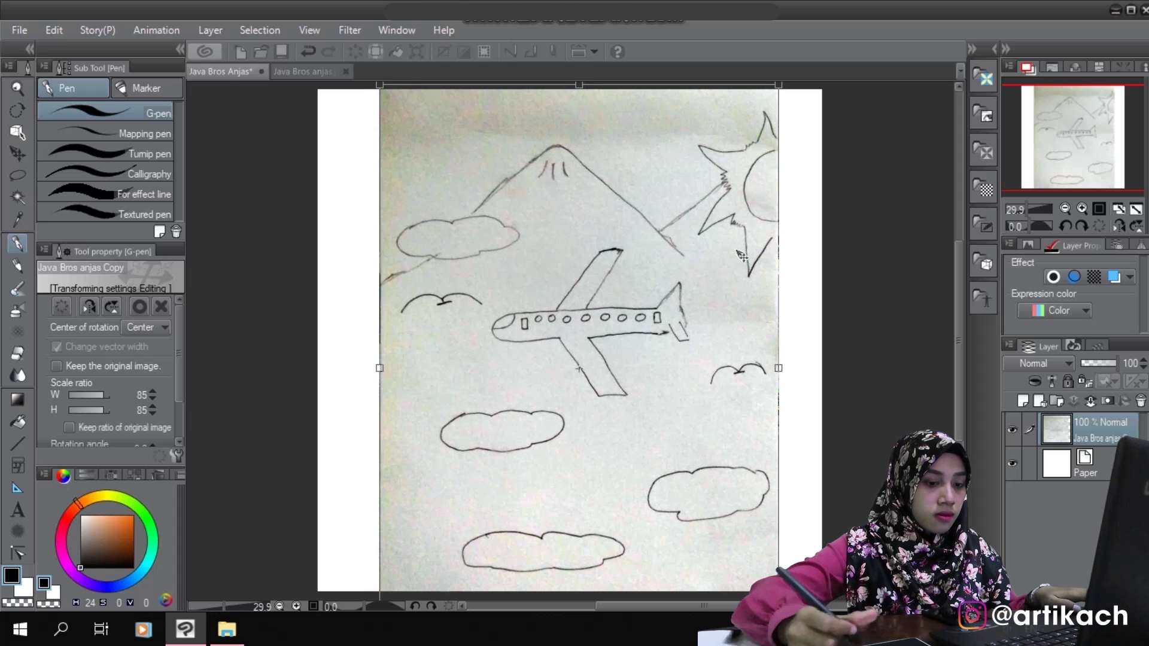
key(Return)
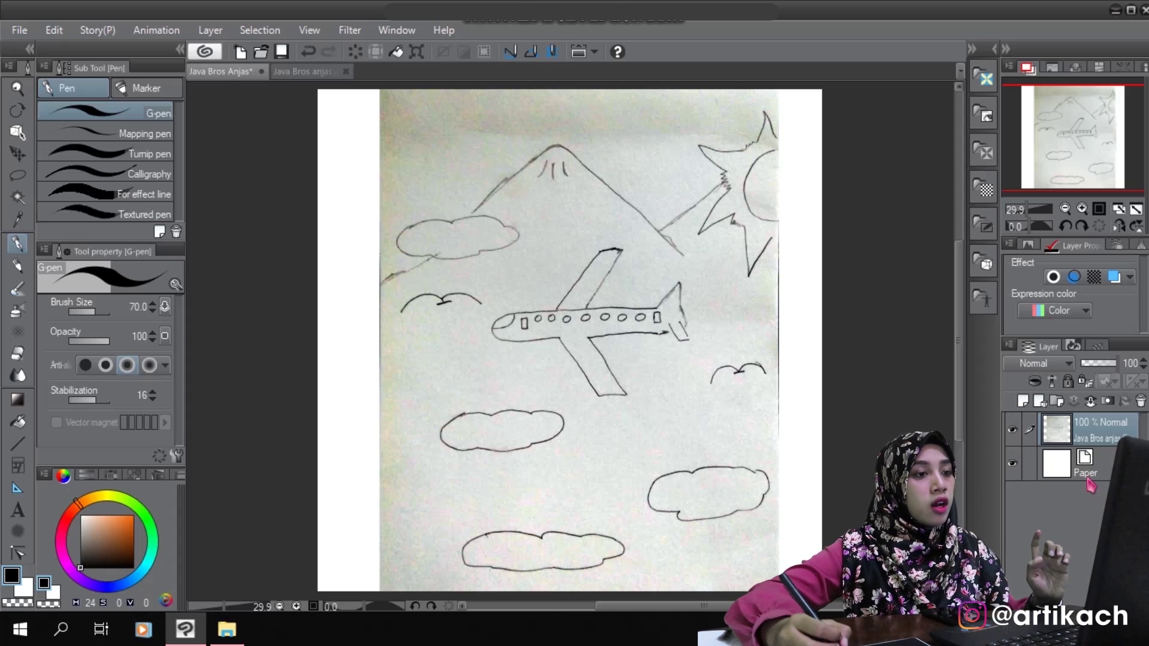
- Add a new raster layer above the sketch and switch to the Darker pencil
click(1025, 402)
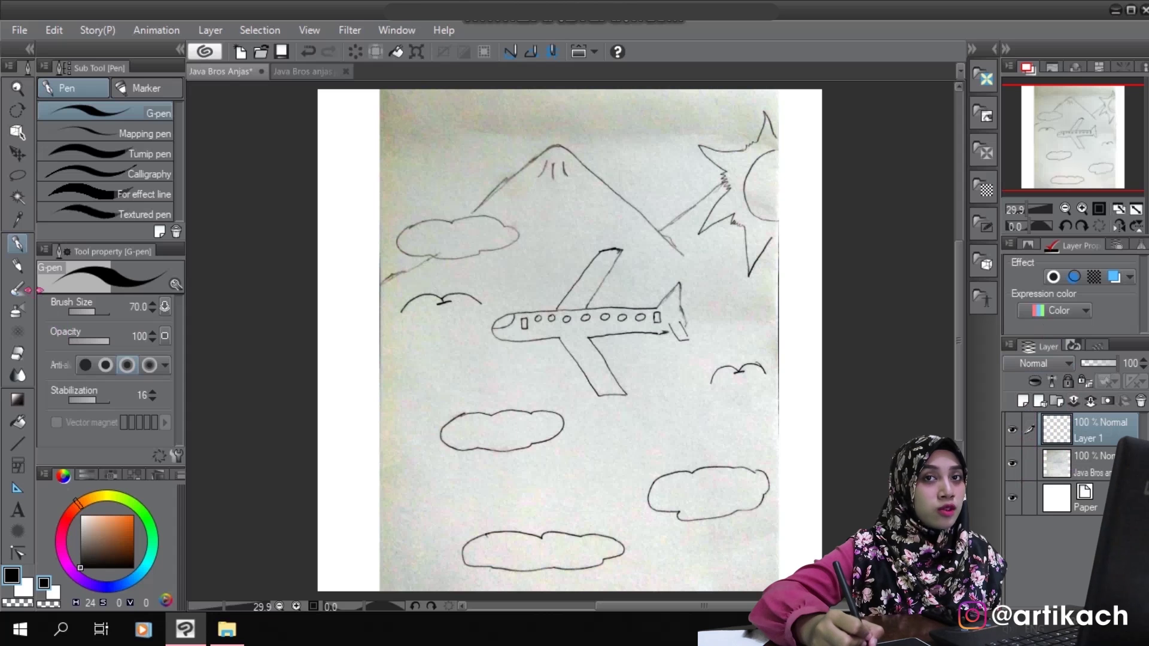
click(17, 266)
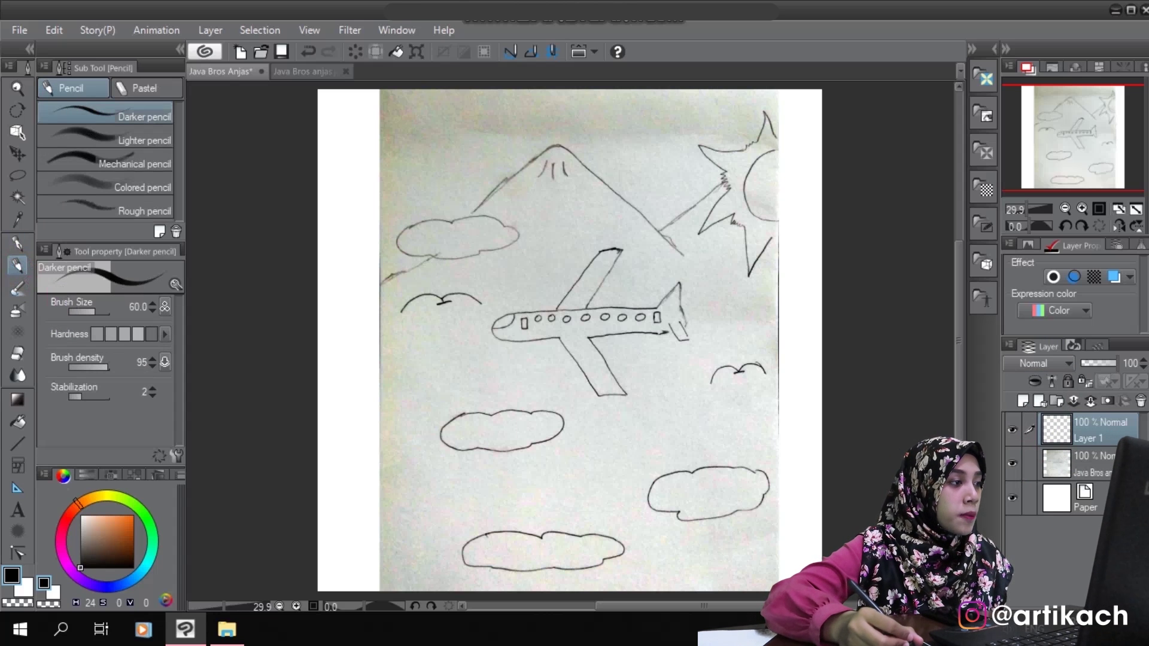
- Try pencil strokes directly on the sketch layer around the airplane and undo them
click(1102, 464)
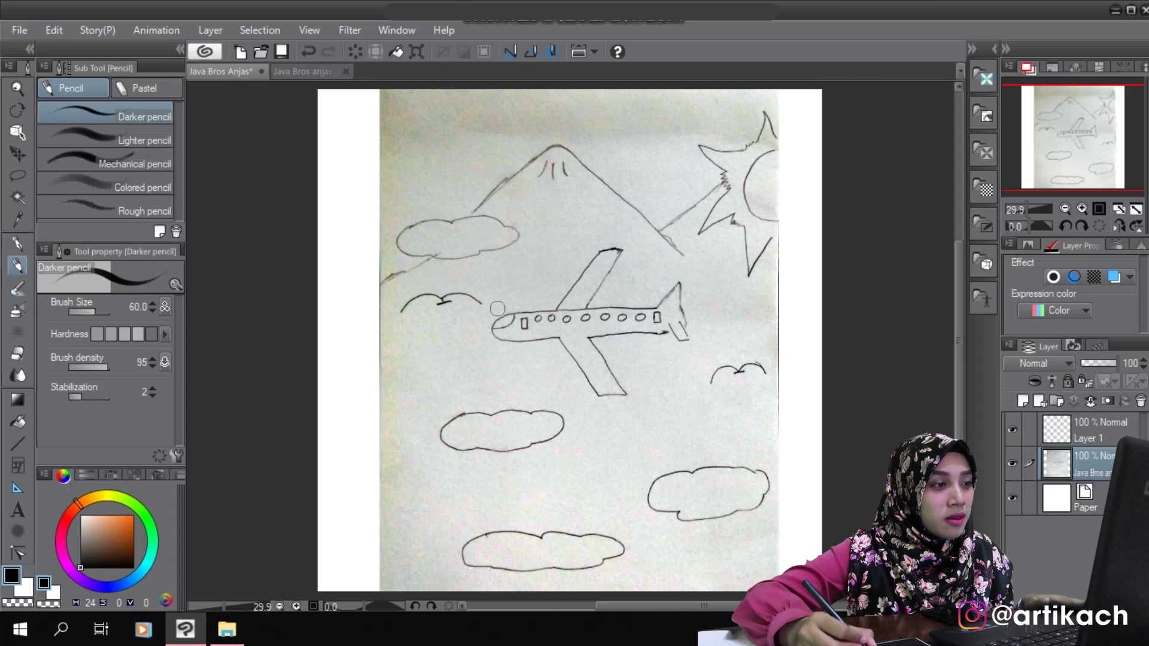
mouse_move(484, 289)
mouse_down()
mouse_move(546, 250)
mouse_move(561, 283)
mouse_move(608, 283)
mouse_move(626, 353)
mouse_up()
mouse_move(565, 398)
mouse_down()
mouse_move(631, 361)
mouse_move(663, 416)
mouse_up()
key(ctrl+z)
key(ctrl+z)
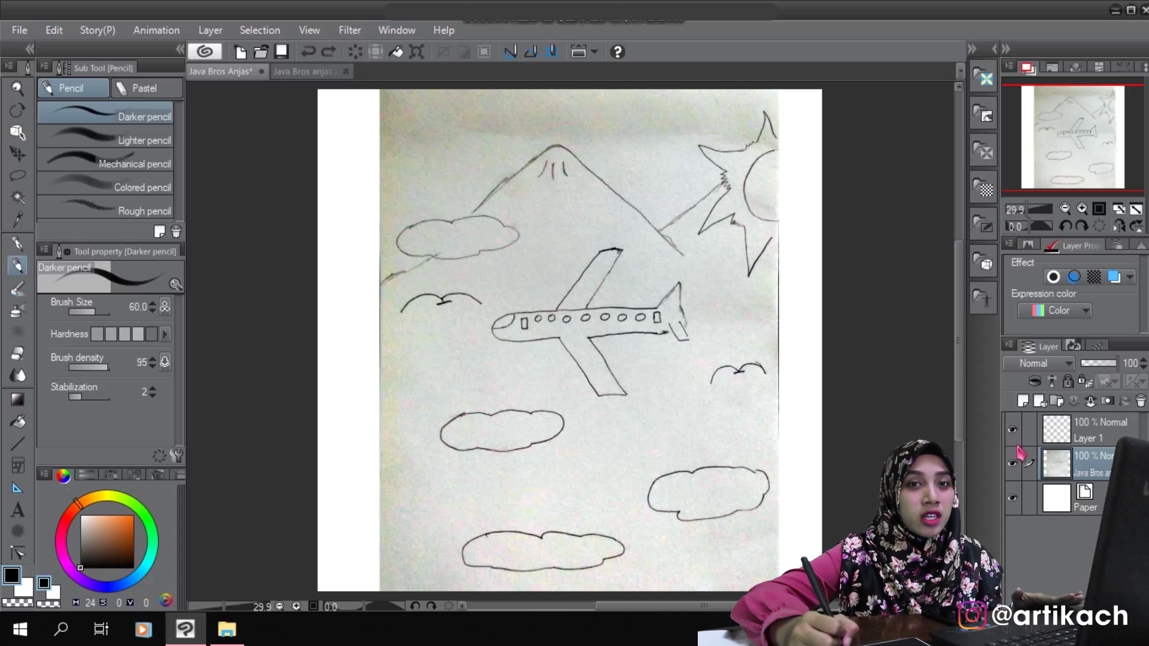
- Lower the sketch layer's opacity to 41% and make the empty Layer 1 active
drag(1112, 364, 1096, 364)
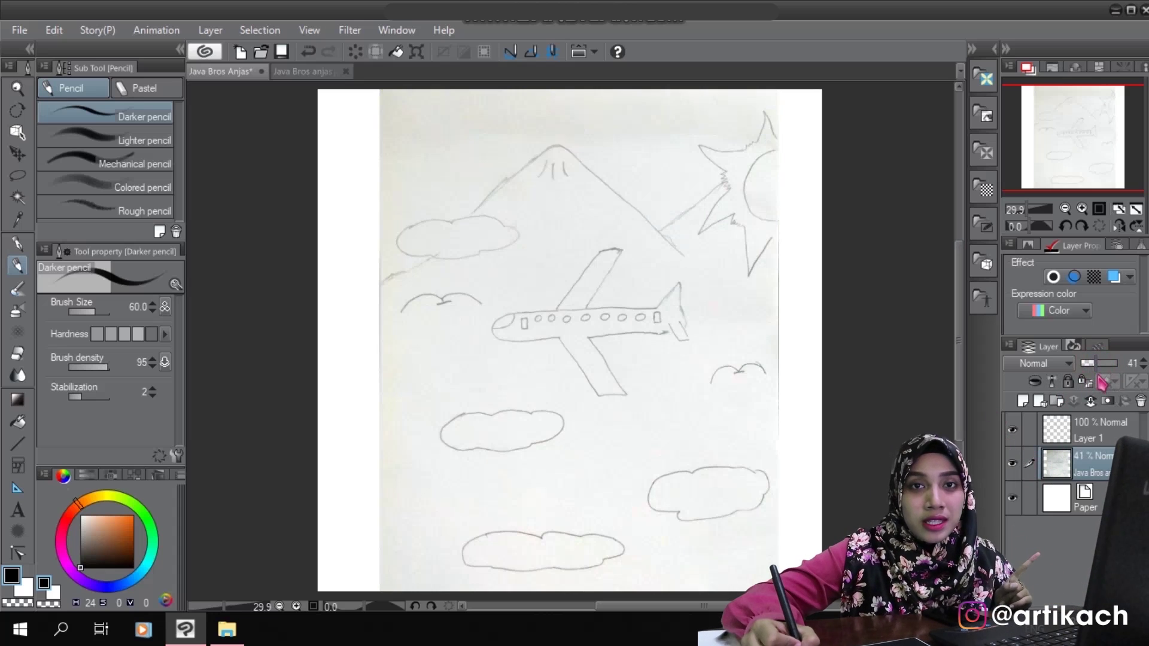
click(1103, 436)
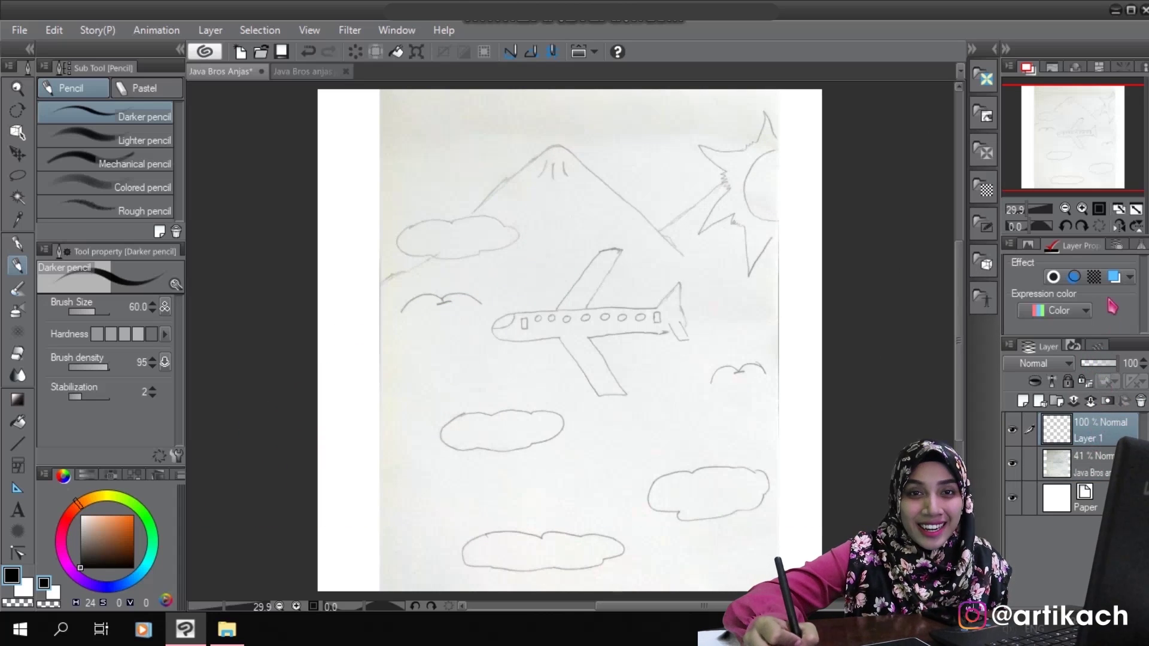
- Reduce the Darker pencil's brush size to 12 for tracing the airplane on Layer 1
key(ctrl+plus)
key(ctrl+plus)
key(ctrl+plus)
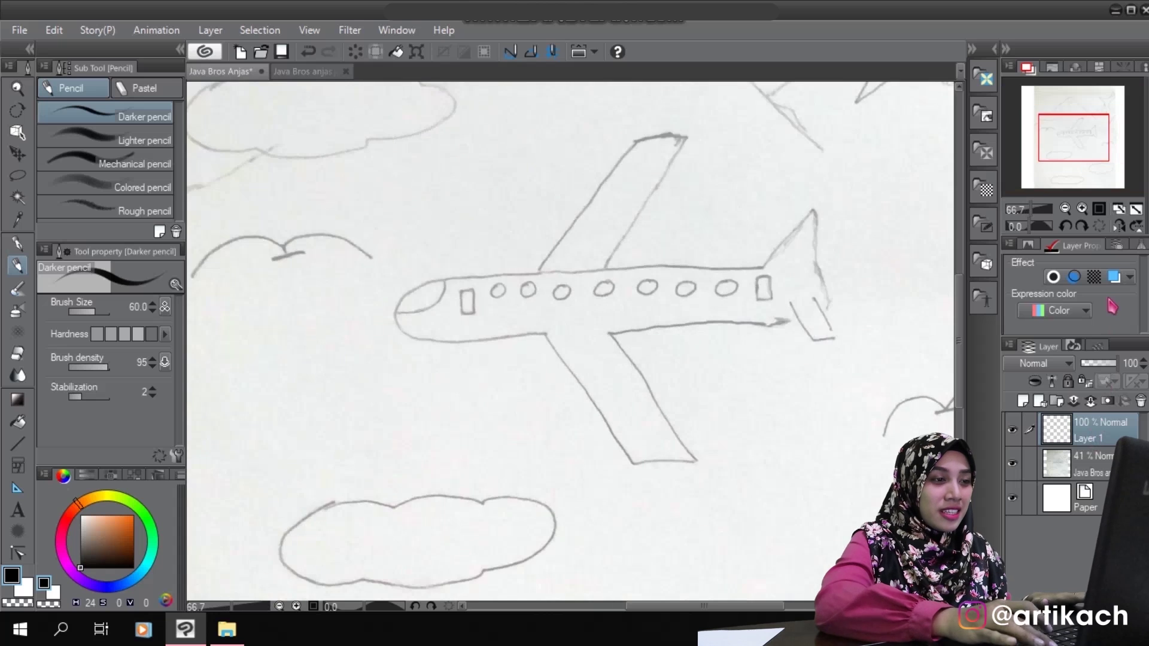
key(ctrl+plus)
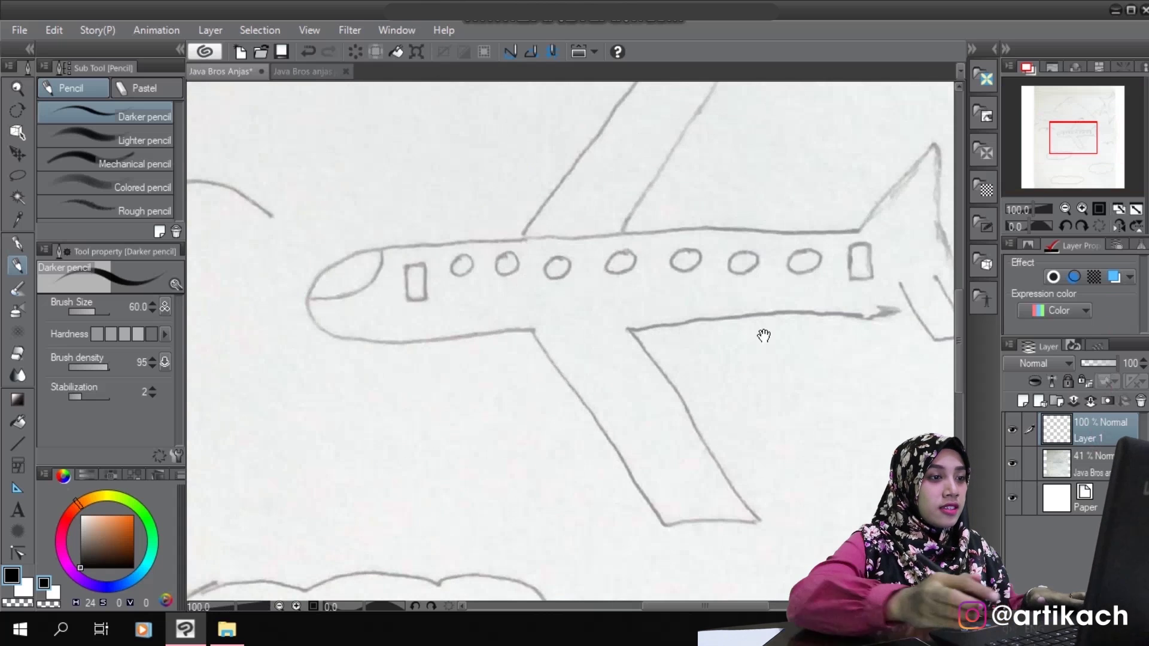
drag(764, 341, 719, 411)
key(bracketleft)
key(bracketleft)
key(bracketleft)
key([)
key([)
key([)
key([)
key([)
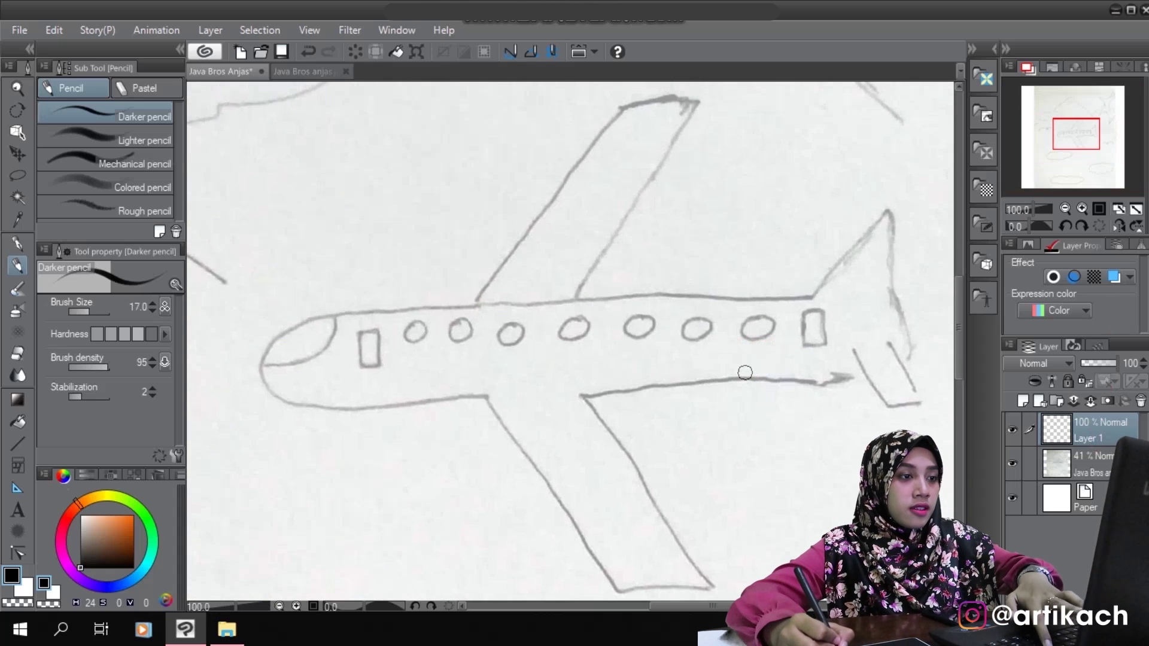
drag(559, 287, 589, 334)
- Try tracing the upper wing's front edge with the pencil and clear the strokes from Layer 1
drag(653, 153, 591, 232)
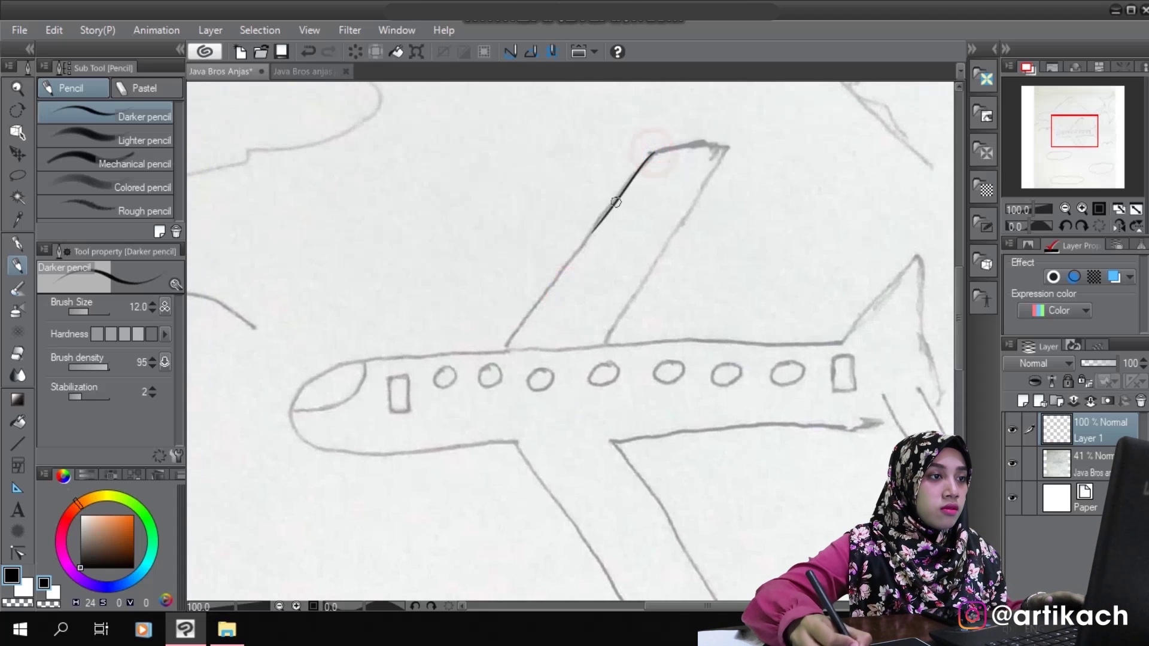
drag(654, 152, 582, 241)
key(ctrl+z)
drag(650, 156, 529, 298)
drag(569, 257, 513, 339)
drag(558, 275, 506, 333)
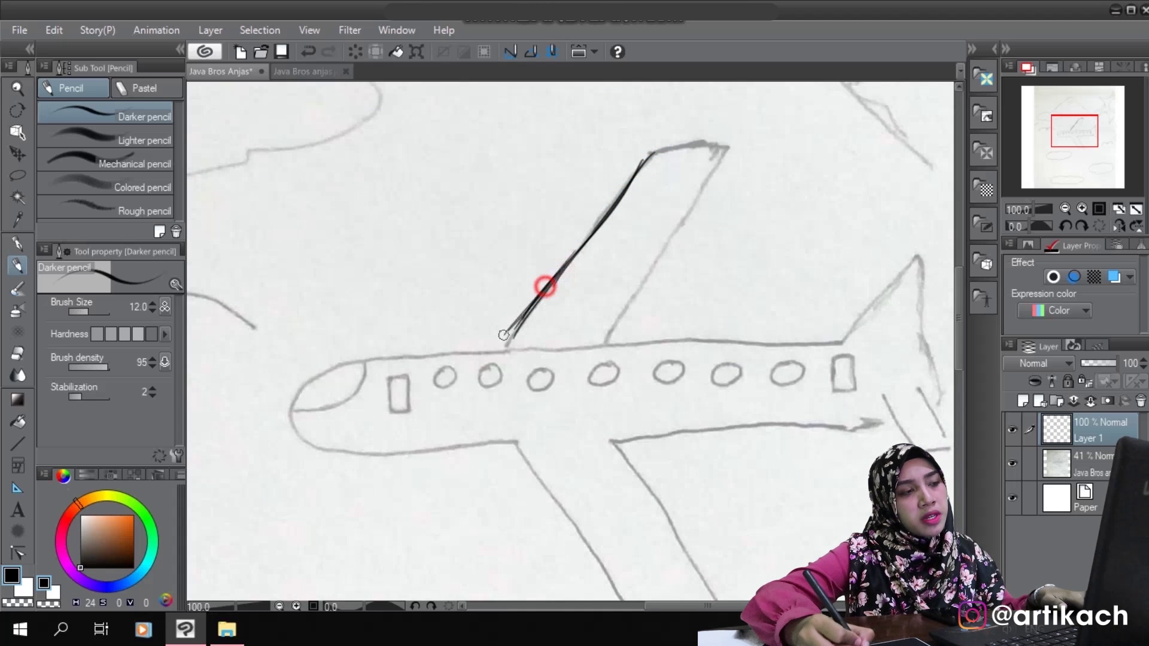
key(ctrl+z)
key(ctrl+z)
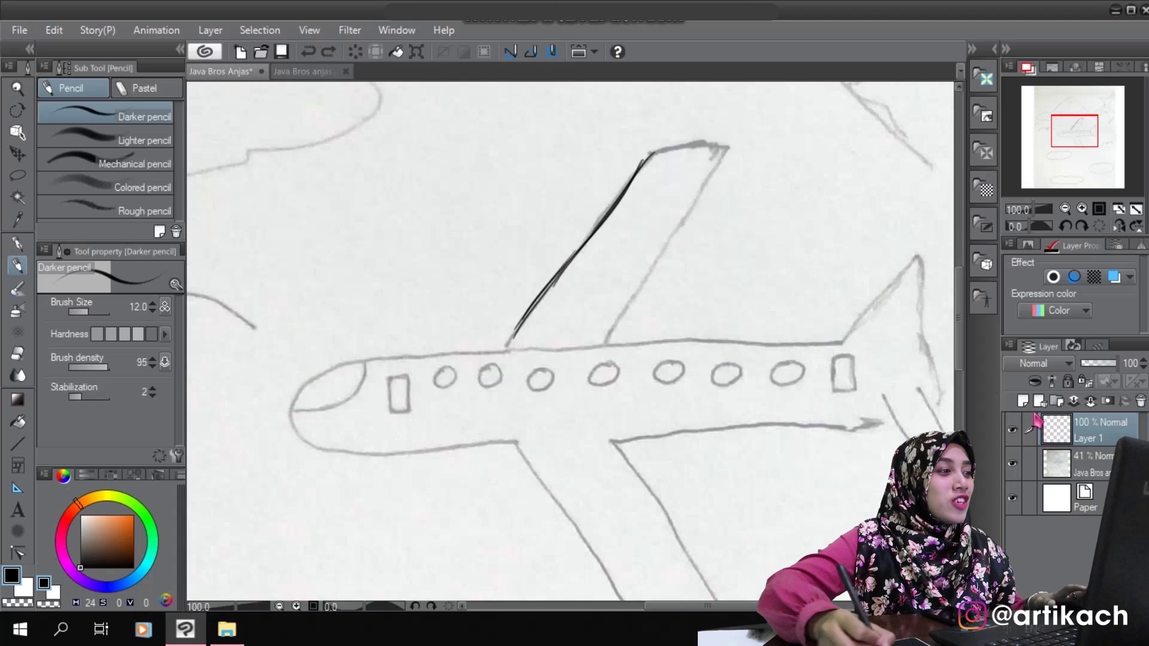
key(Delete)
- Switch to the G-pen at size 10 and ink the tip edge of the airplane's upper wing
click(17, 245)
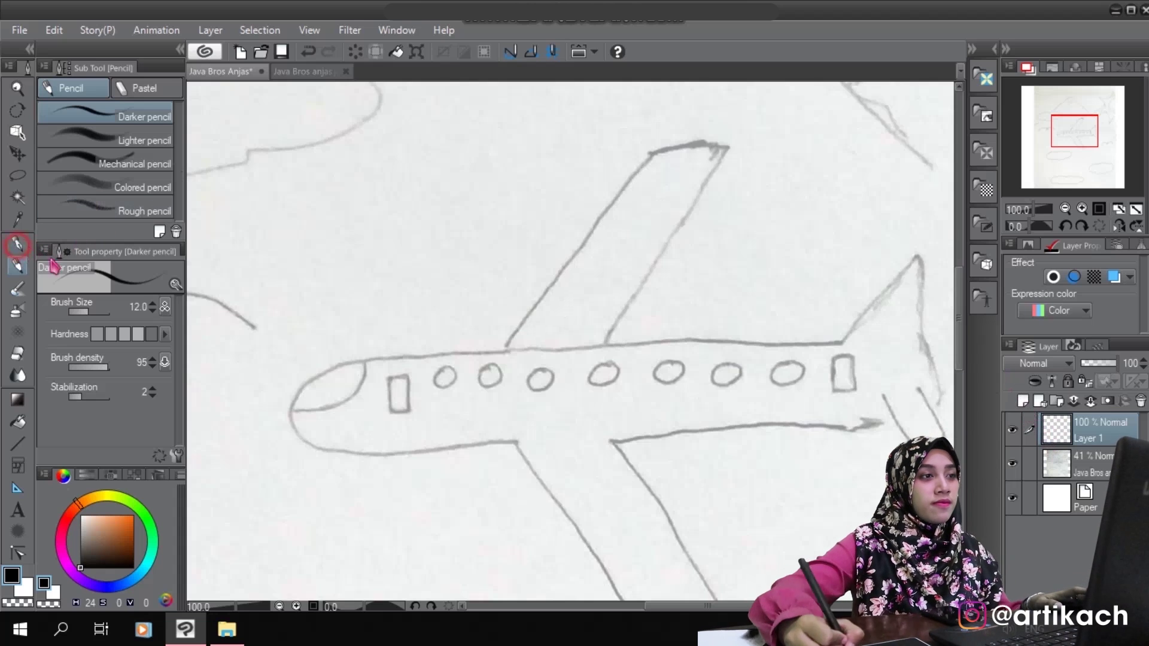
drag(623, 222, 624, 260)
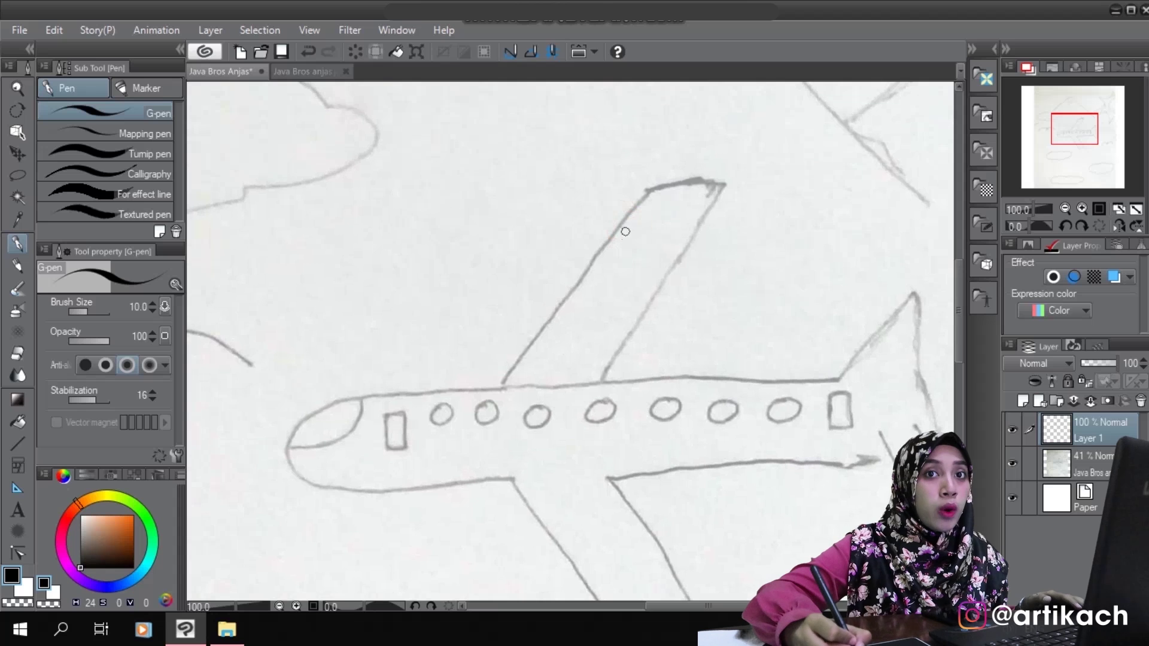
drag(652, 189, 722, 180)
key(ctrl+z)
drag(653, 189, 724, 180)
key(ctrl+z)
- Ink the upper wing's rear edge from the wing tip down to the fuselage, redoing the stroke until it is straight
mouse_move(653, 190)
mouse_down()
mouse_move(726, 182)
mouse_move(617, 340)
mouse_up()
key(ctrl+z)
drag(683, 249, 602, 367)
key(ctrl+z)
drag(687, 242, 601, 366)
key(ctrl+z)
mouse_move(687, 244)
mouse_down()
mouse_move(606, 354)
mouse_move(640, 319)
mouse_move(602, 382)
mouse_up()
key(ctrl+z)
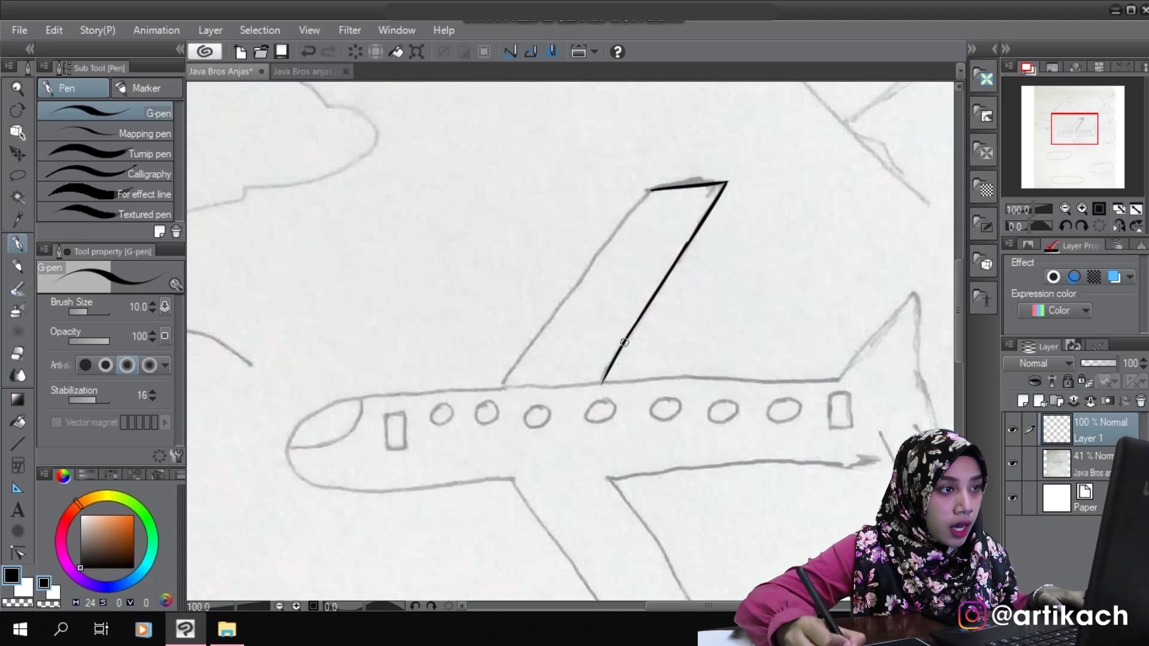
- Ink the upper wing's front edge from the wing tip down to the fuselage
drag(653, 189, 532, 333)
key(ctrl+z)
mouse_move(652, 189)
mouse_down()
mouse_move(530, 331)
mouse_move(498, 391)
mouse_up()
key(ctrl+z)
drag(561, 308, 496, 393)
drag(518, 371, 648, 288)
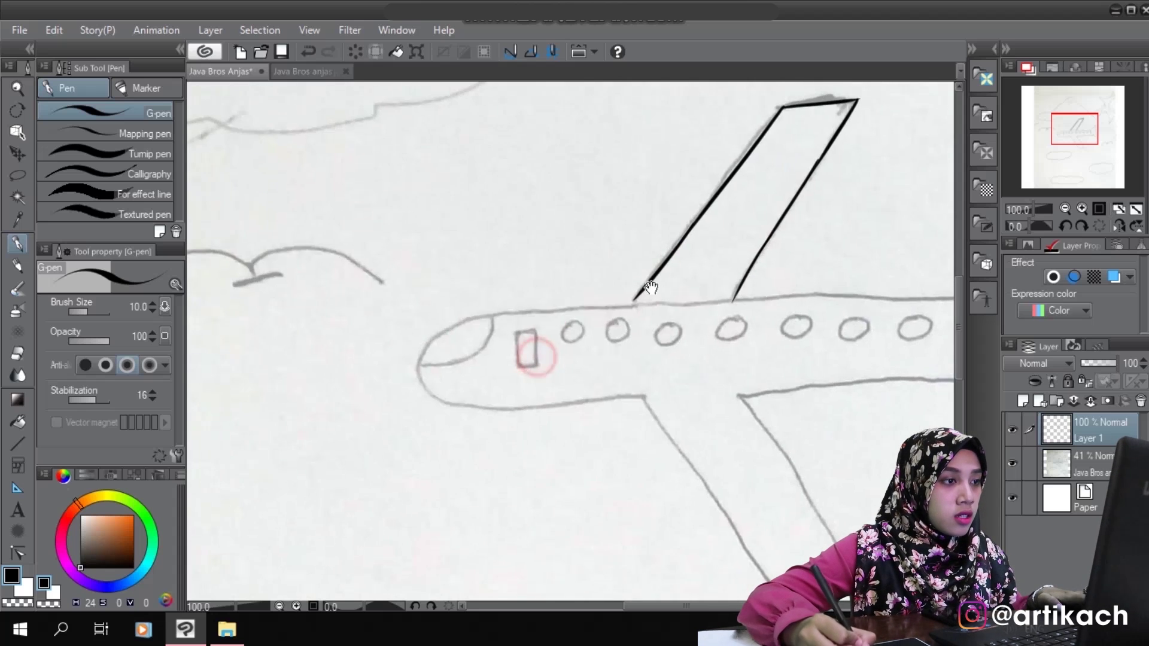
key(ctrl+z)
- Ink the front fuselage with the G-pen at size 12, tracing its top edge, the rounded nose and the underside up to the lower wing
drag(580, 313, 656, 303)
key(ctrl+z)
key(ctrl+z)
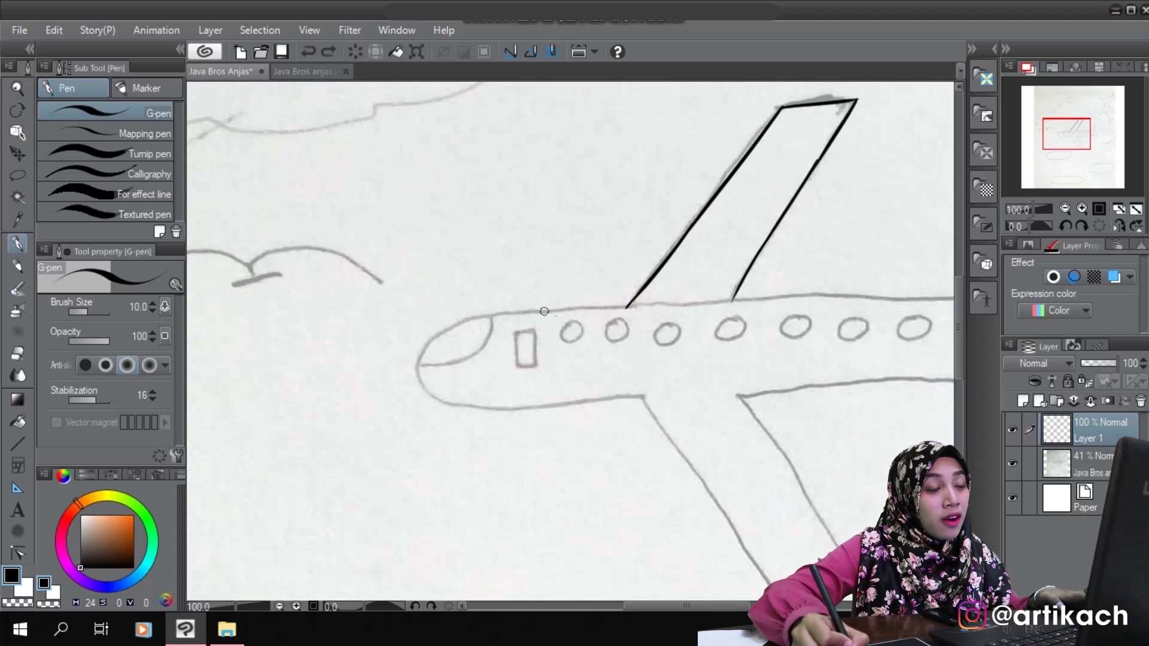
mouse_move(593, 357)
mouse_down()
mouse_move(552, 436)
mouse_move(580, 396)
mouse_move(563, 436)
mouse_move(563, 511)
mouse_up()
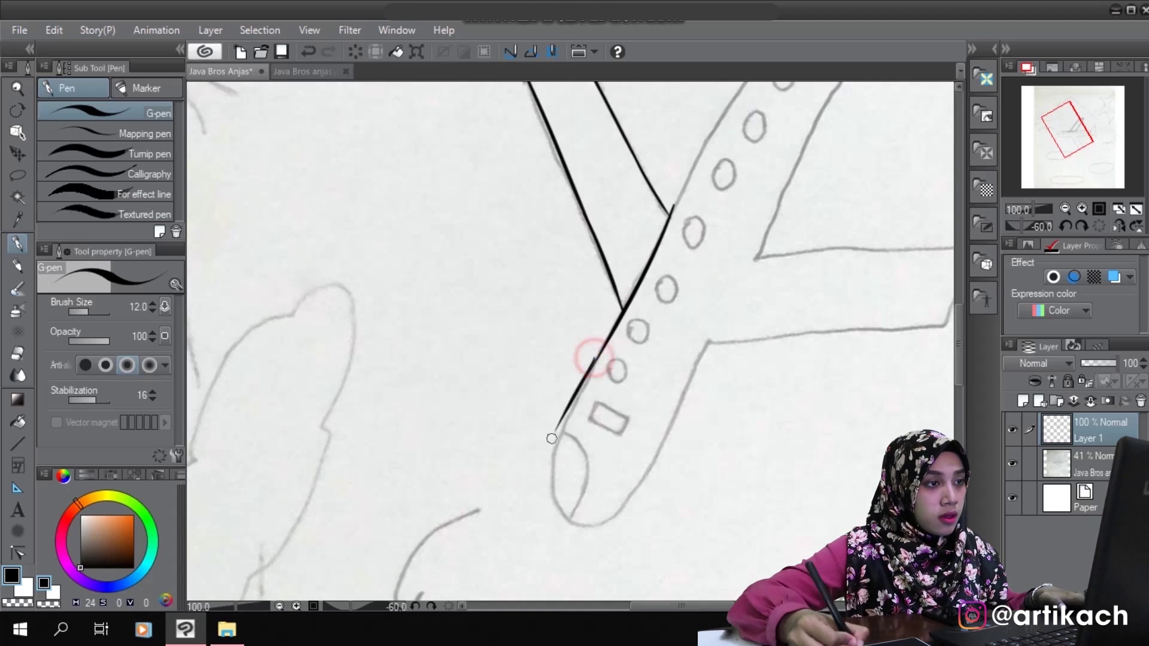
key(ctrl+z)
drag(564, 511, 611, 516)
drag(651, 462, 598, 464)
mouse_move(657, 345)
mouse_down()
mouse_move(586, 483)
mouse_move(612, 450)
mouse_move(556, 521)
mouse_up()
- Ink the lower wing's front edge and its slanted tip edge
drag(660, 396, 603, 437)
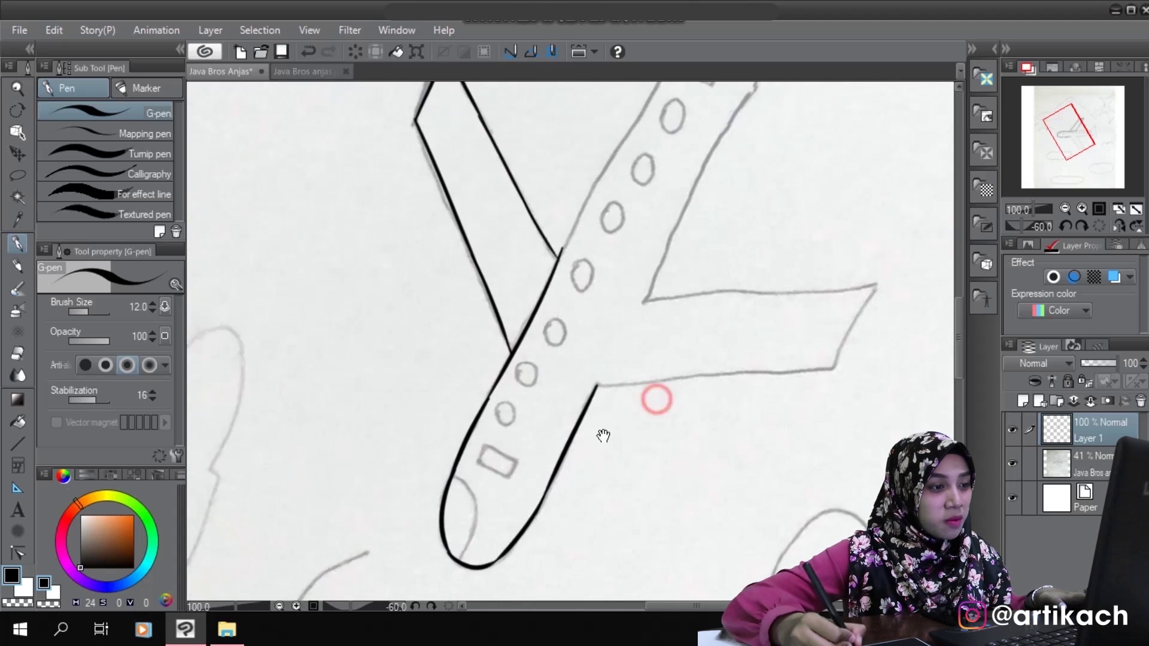
drag(692, 388, 601, 407)
key(ctrl+z)
drag(506, 403, 737, 383)
drag(777, 316, 735, 387)
key(ctrl+z)
key(e)
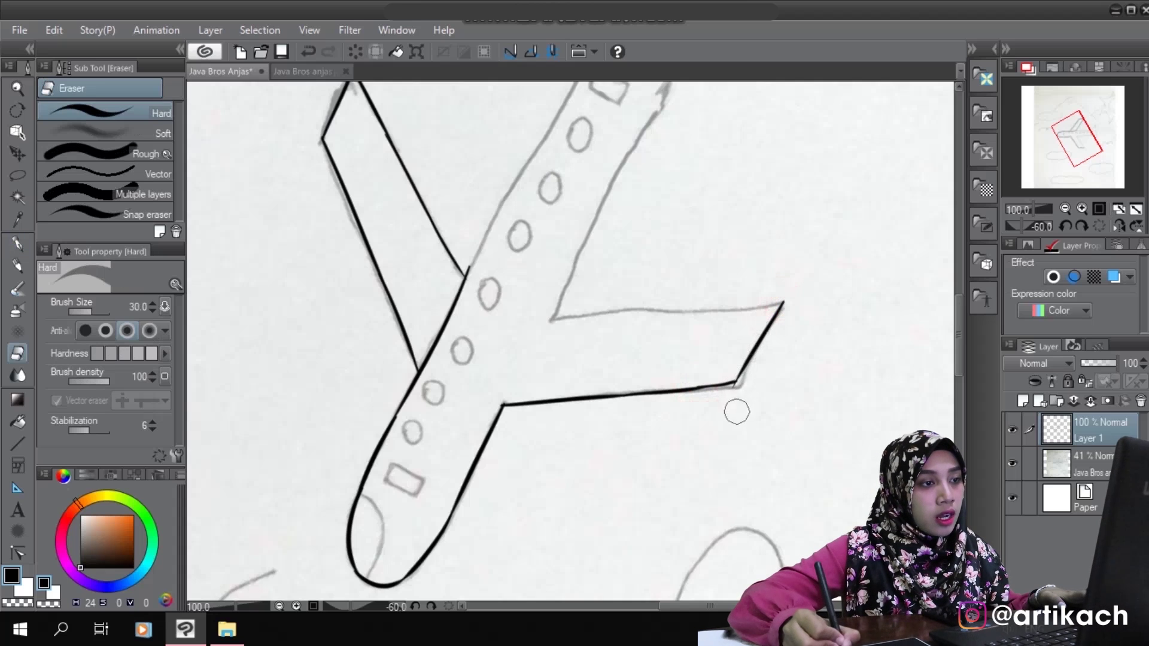
key(p)
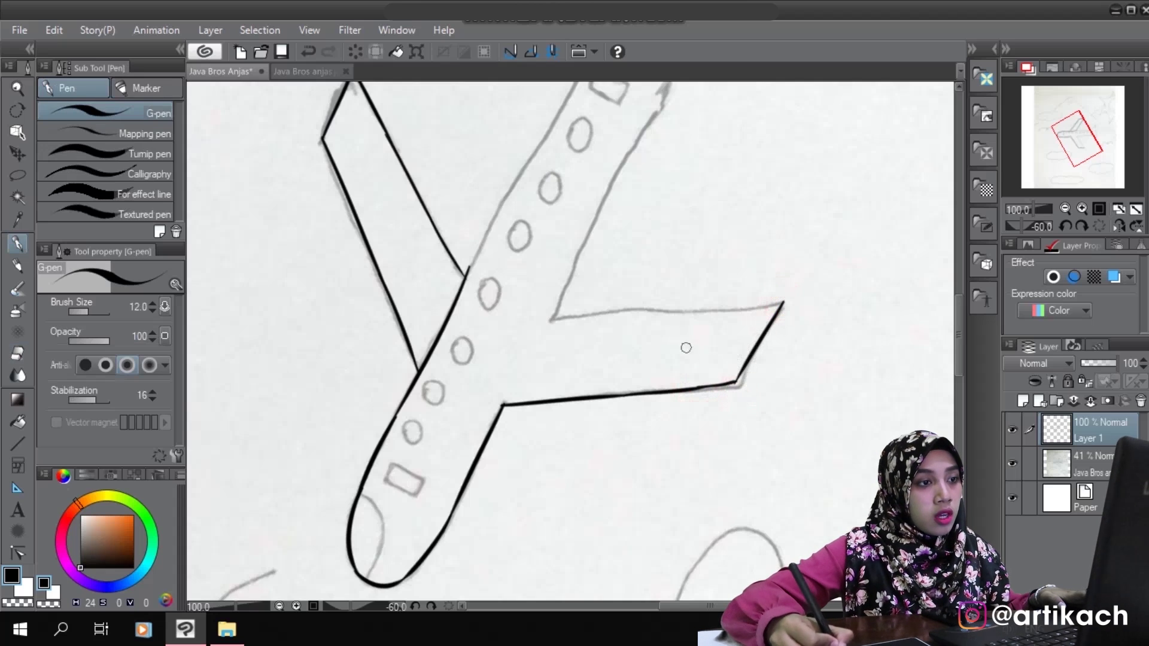
- Ink the lower wing's rear edge back to the fuselage and erase the overshoot at the wing tip corner
drag(551, 321, 742, 305)
key(ctrl+z)
drag(551, 321, 758, 305)
key(ctrl+z)
drag(553, 319, 784, 303)
key(ctrl+z)
key(ctrl+z)
key(ctrl+z)
key(ctrl+z)
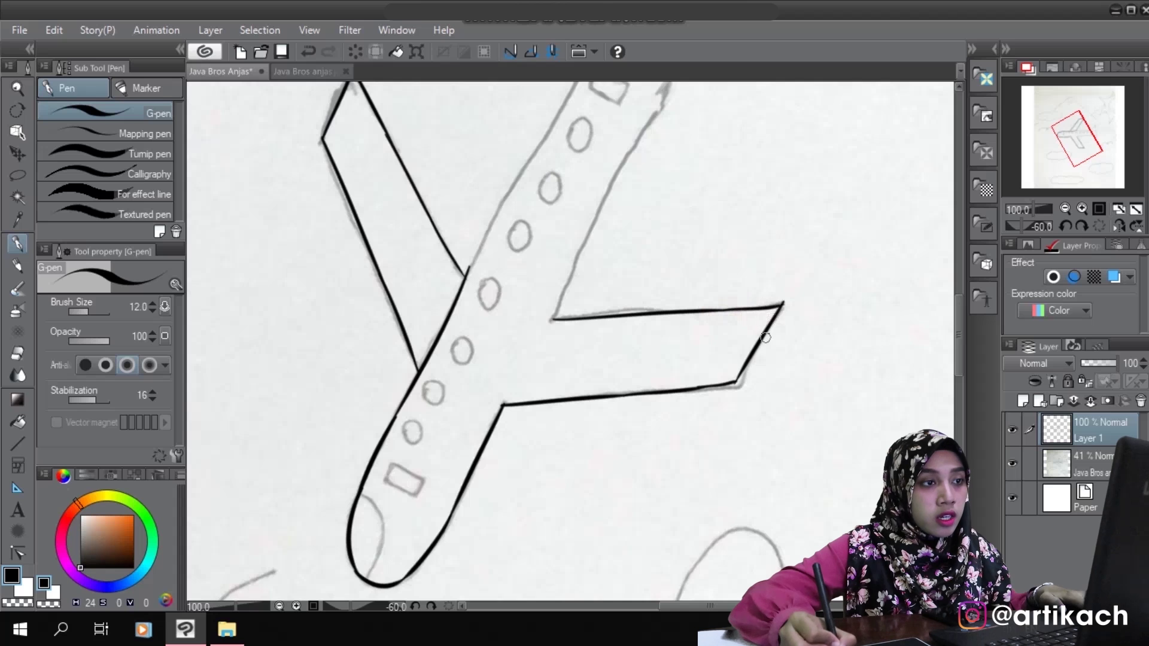
key(e)
click(794, 297)
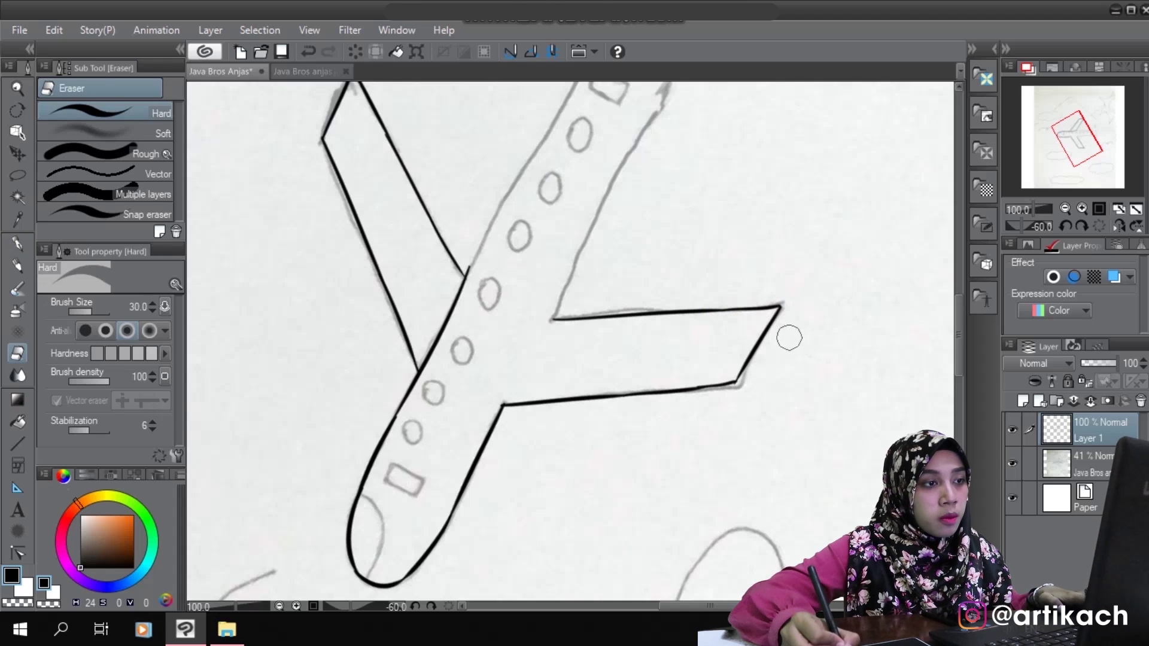
- Ink the top and bottom edges of the rear fuselage from the wings to the tail
key(p)
mouse_move(716, 285)
mouse_down()
mouse_move(739, 334)
mouse_move(739, 370)
mouse_up()
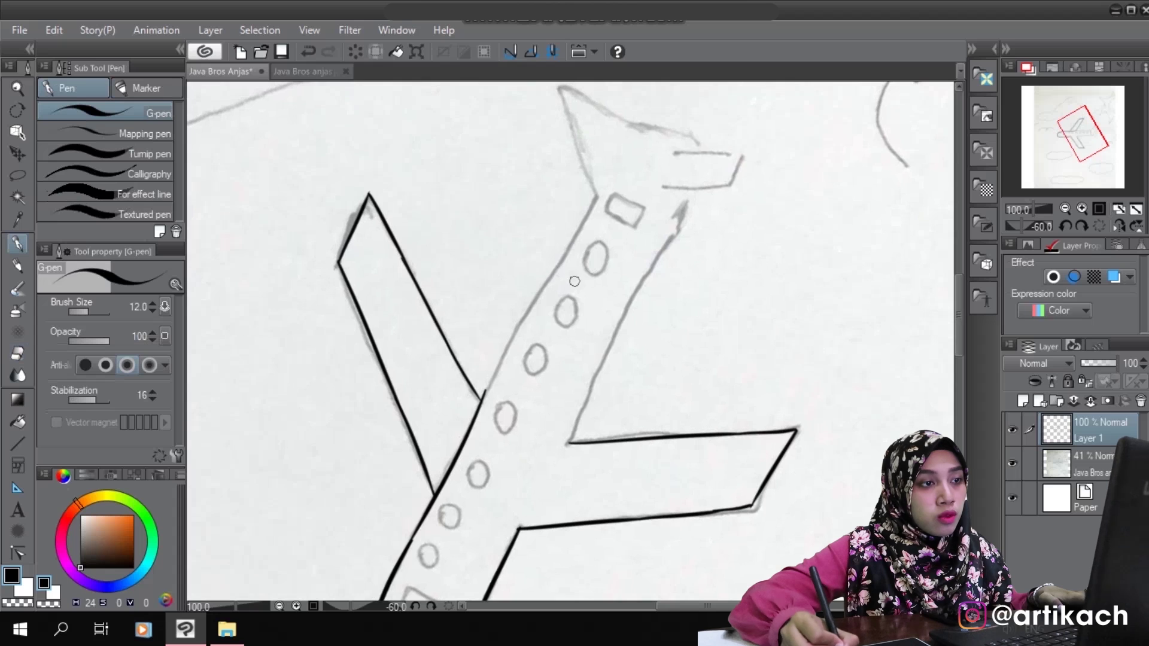
drag(557, 274, 615, 307)
key(e)
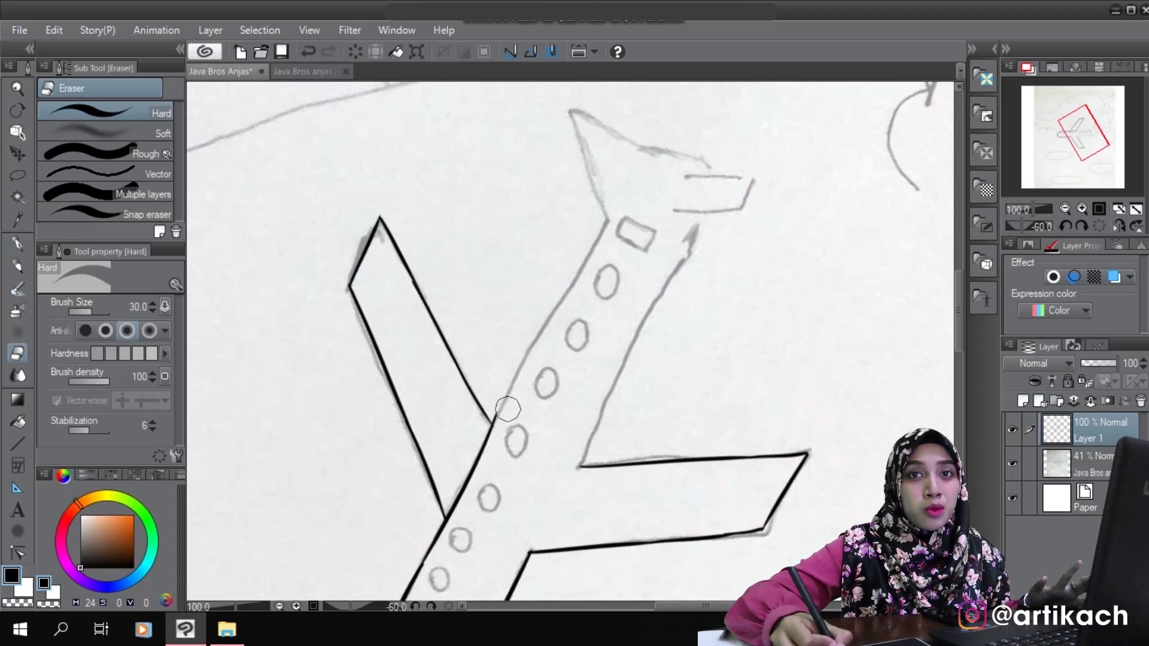
key(p)
drag(602, 222, 492, 423)
mouse_move(694, 234)
mouse_down()
mouse_move(683, 218)
mouse_move(569, 449)
mouse_up()
scroll(685, 317, up, 2)
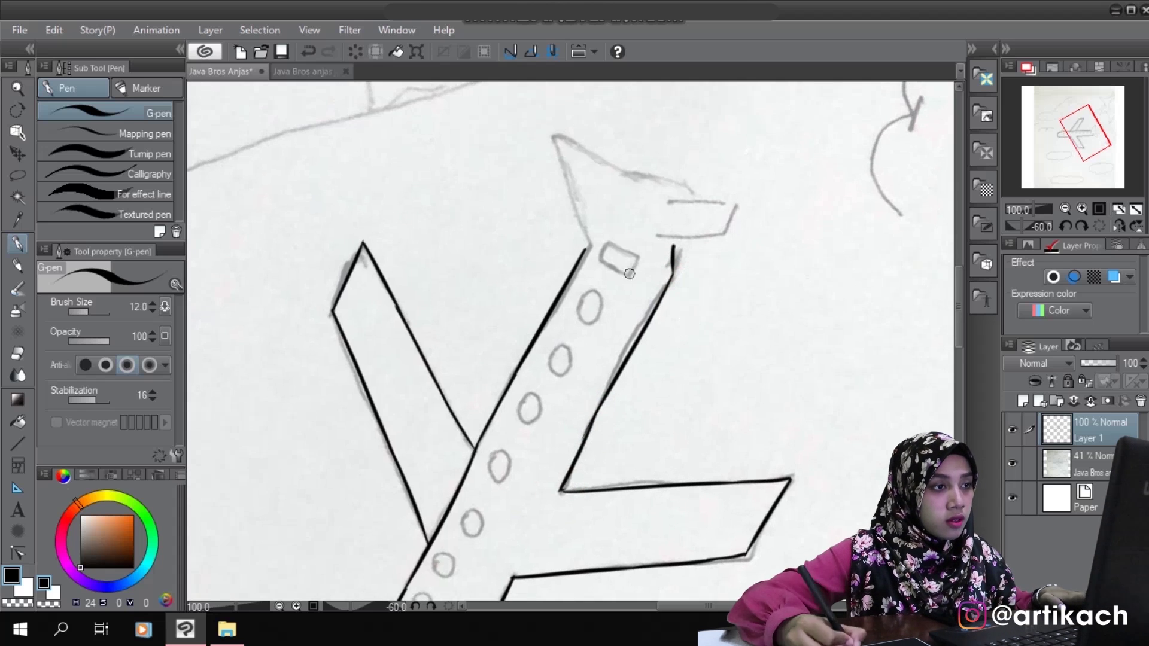
scroll(654, 326, up, 1)
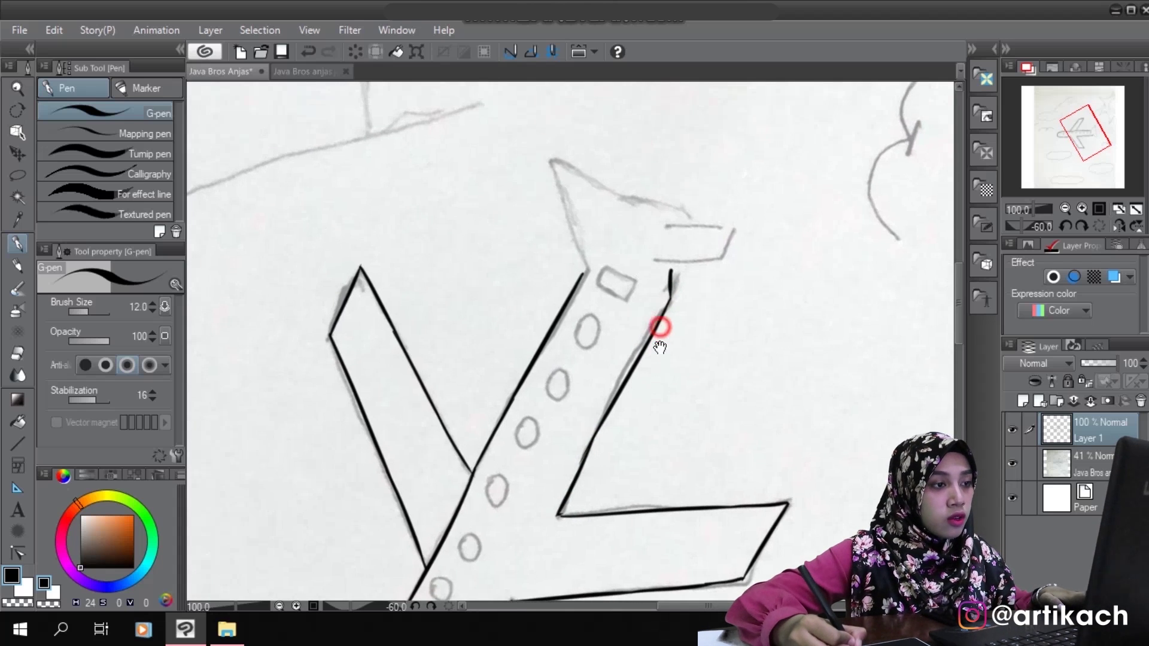
- Ink the small lower tail fin as a pointed shape joined to the fuselage's bottom edge
drag(658, 271, 733, 245)
key(ctrl+z)
mouse_move(662, 272)
mouse_down()
mouse_move(732, 244)
mouse_move(746, 211)
mouse_up()
drag(658, 229, 745, 212)
key(ctrl+z)
key(ctrl+z)
key(ctrl+z)
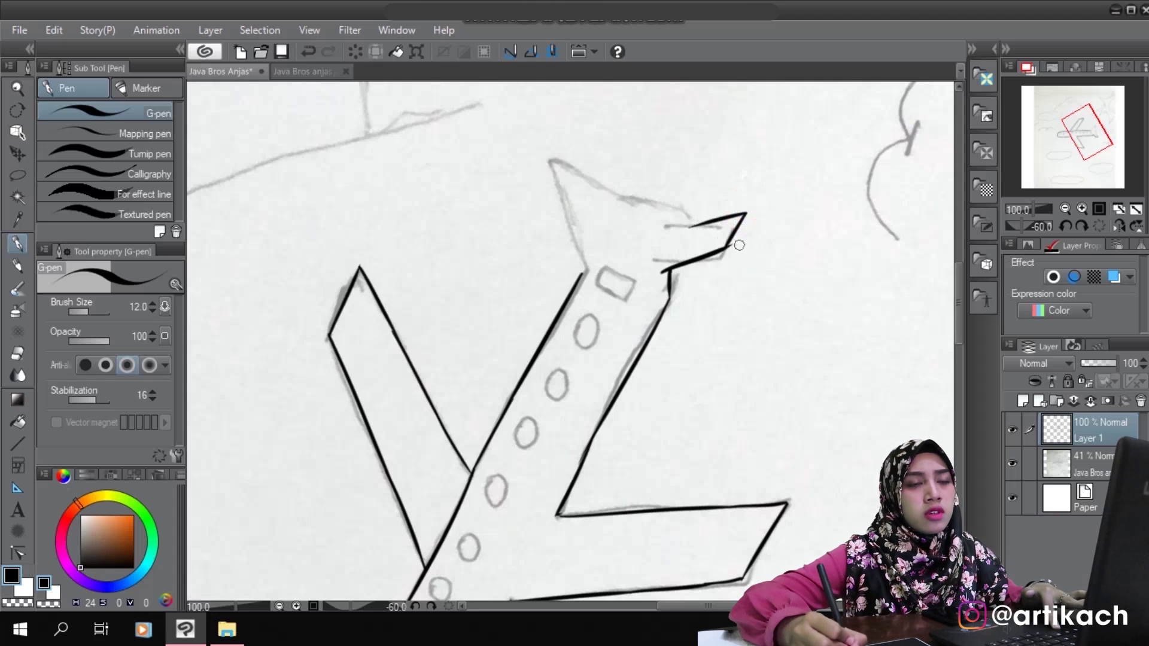
key(e)
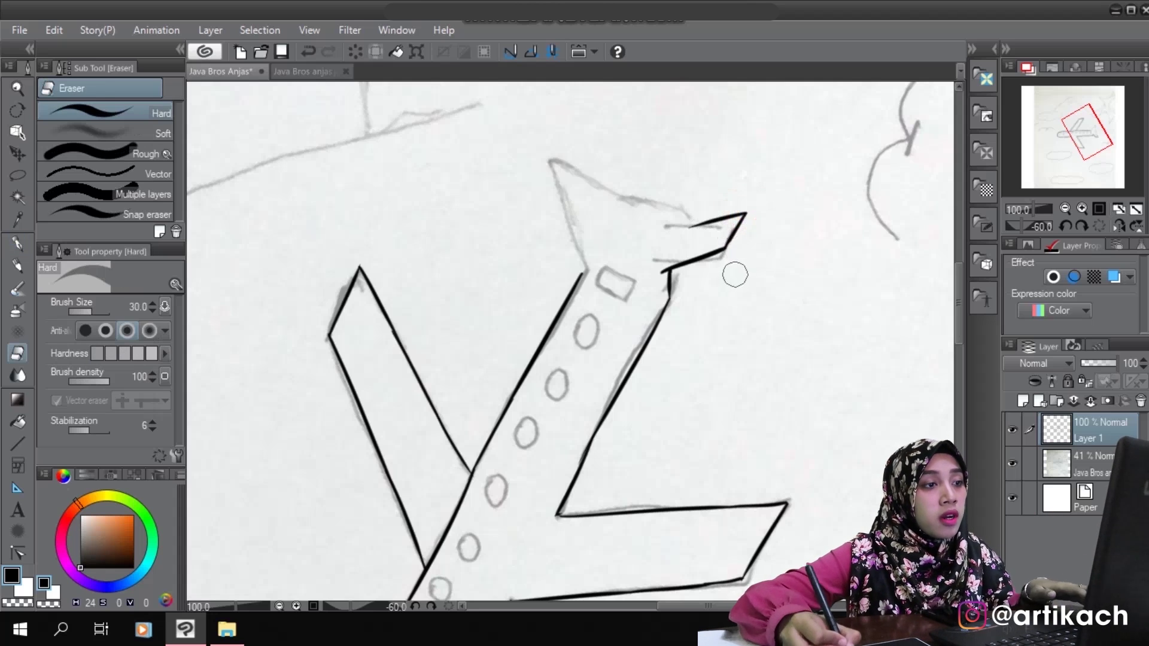
key(p)
- Ink the upper tail fin's front edge from its peak down to the fuselage's top edge
scroll(645, 244, up, 1)
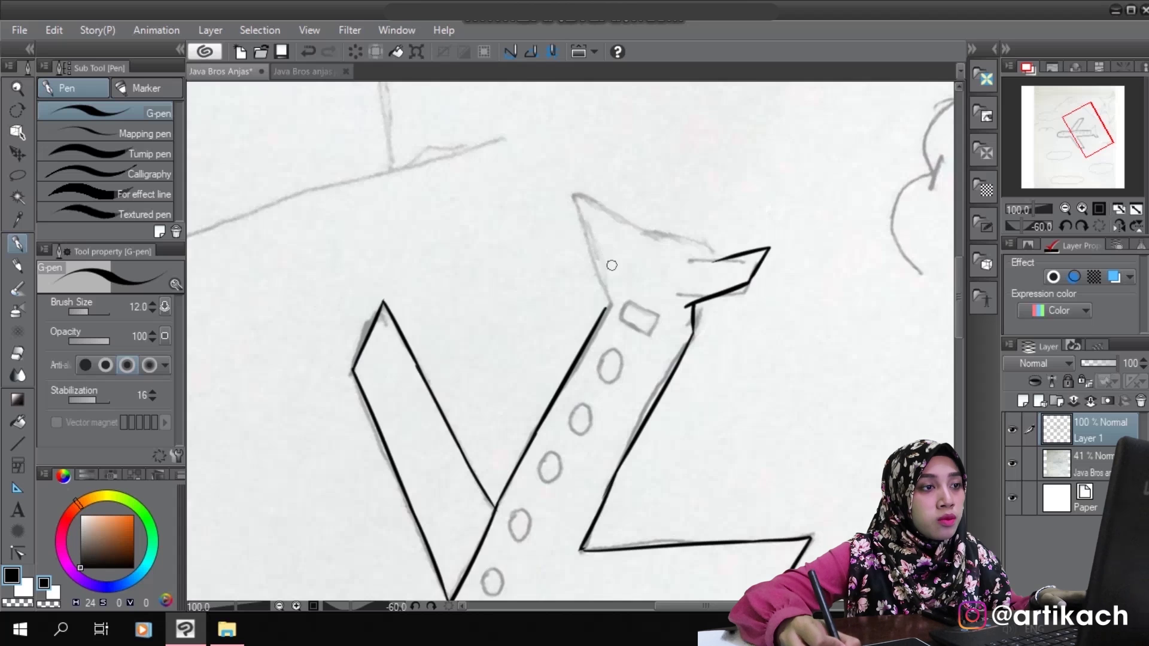
key(asciicircum)
key(asciicircum)
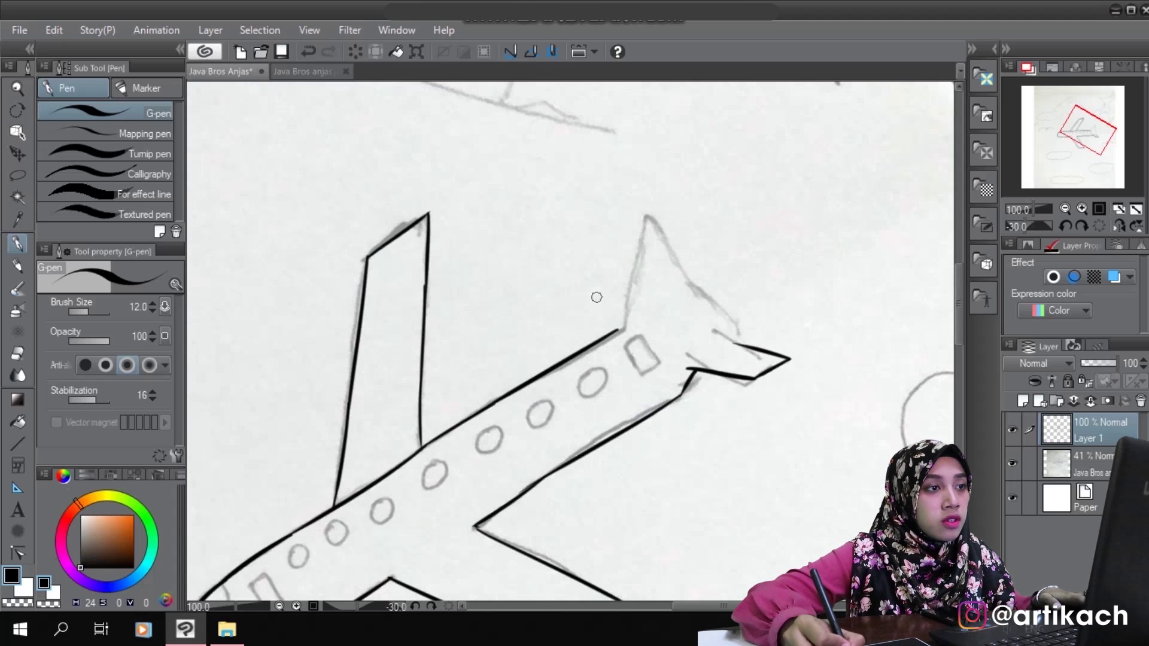
mouse_move(641, 216)
mouse_down()
mouse_move(644, 249)
mouse_move(616, 329)
mouse_up()
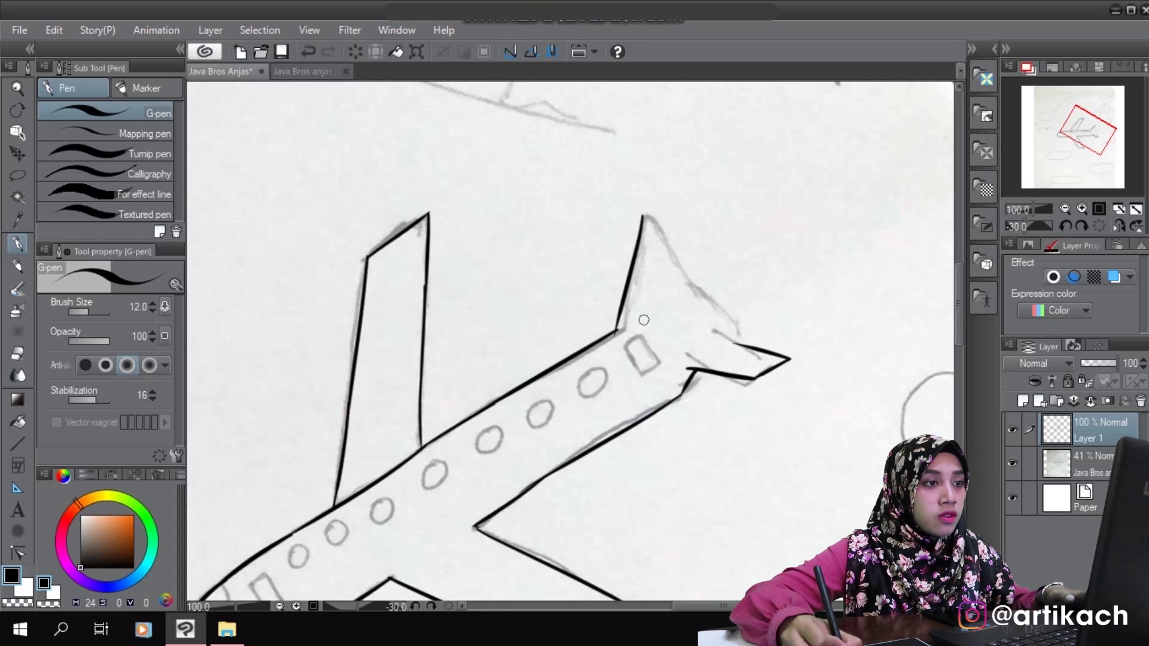
key(e)
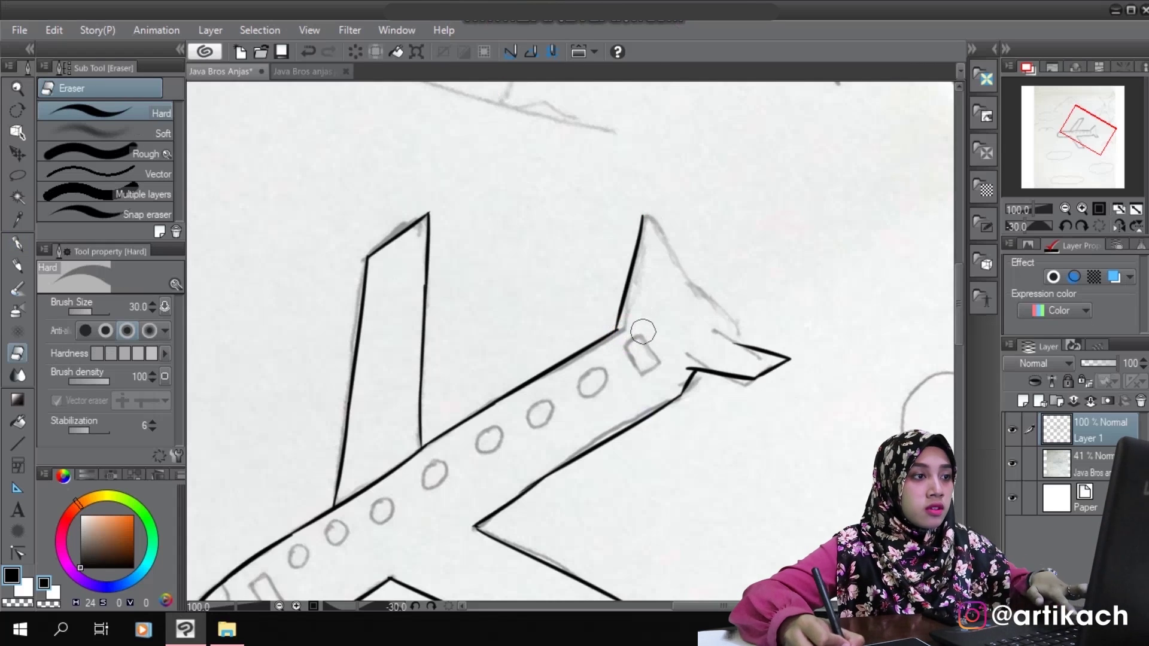
key(p)
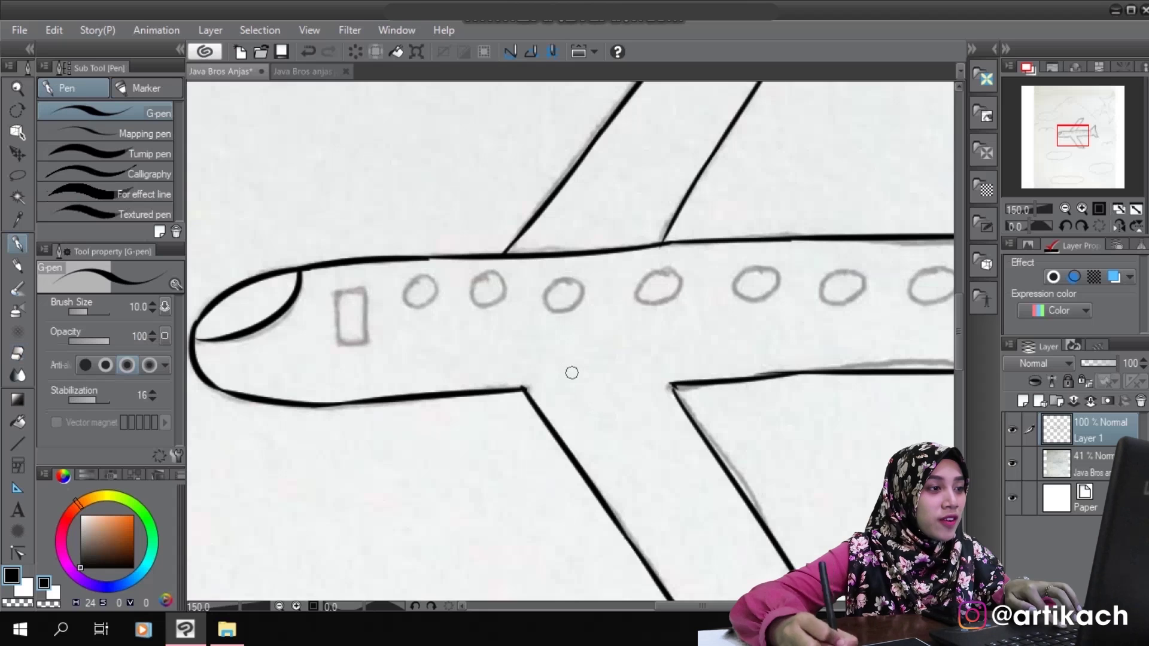
- Ink the front door and the first five round windows with the G-pen at size 10
drag(507, 398, 570, 408)
mouse_move(398, 301)
mouse_down()
mouse_move(407, 346)
mouse_move(427, 300)
mouse_up()
mouse_move(495, 290)
mouse_down()
mouse_move(468, 299)
mouse_move(499, 303)
mouse_move(484, 282)
mouse_move(501, 305)
mouse_up()
key(ctrl+z)
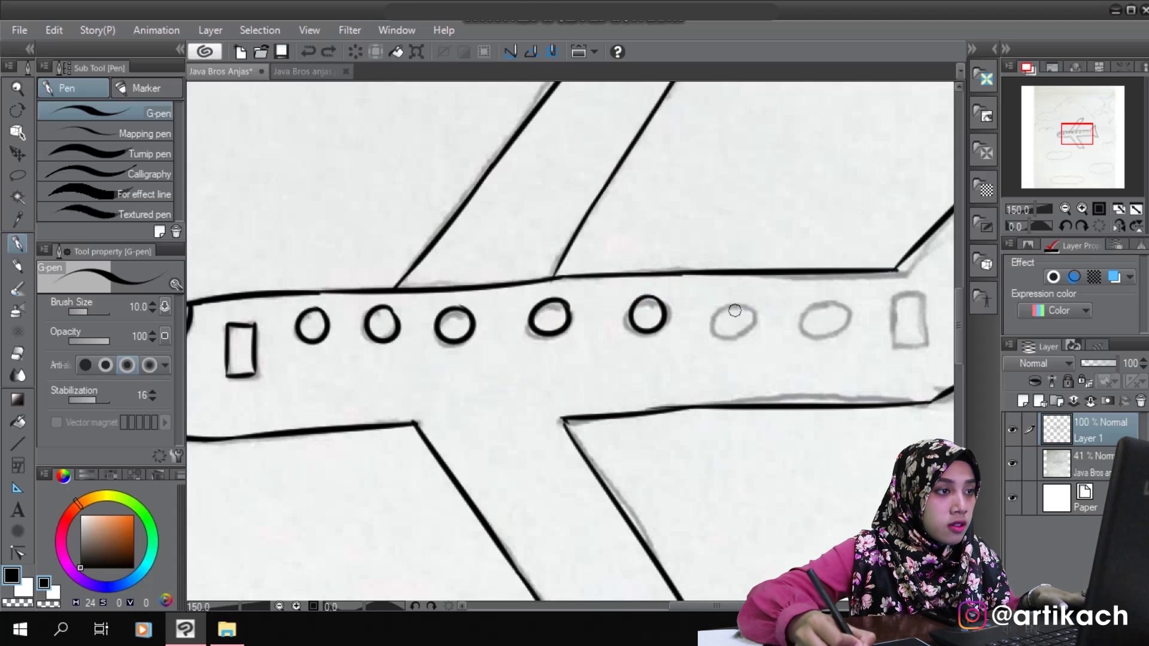
- Ink the last two round windows near the tail, redoing strokes that miss the sketch
mouse_move(728, 301)
mouse_down()
mouse_move(735, 333)
mouse_move(728, 304)
mouse_move(755, 319)
mouse_up()
mouse_move(834, 315)
mouse_down()
mouse_move(747, 325)
mouse_move(762, 314)
mouse_move(738, 310)
mouse_move(750, 335)
mouse_move(746, 308)
mouse_move(757, 314)
mouse_move(733, 316)
mouse_move(758, 330)
mouse_move(748, 304)
mouse_move(730, 338)
mouse_move(754, 305)
mouse_move(771, 322)
mouse_move(758, 302)
mouse_move(728, 334)
mouse_move(764, 324)
mouse_move(744, 304)
mouse_move(768, 325)
mouse_move(738, 310)
mouse_move(754, 334)
mouse_move(758, 308)
mouse_move(739, 335)
mouse_move(791, 326)
mouse_move(756, 323)
mouse_up()
key(ctrl+z)
key(ctrl+z)
key(ctrl+z)
key(ctrl+z)
key(ctrl+z)
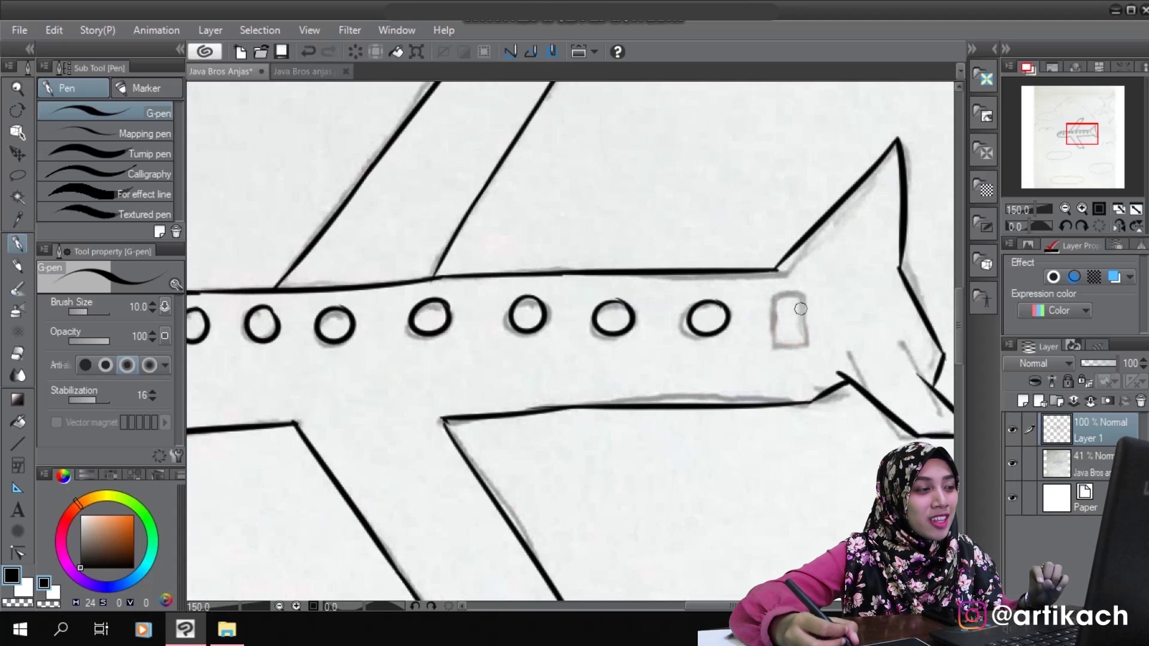
- Ink the rectangular rear door beside the last round window
drag(772, 295, 771, 358)
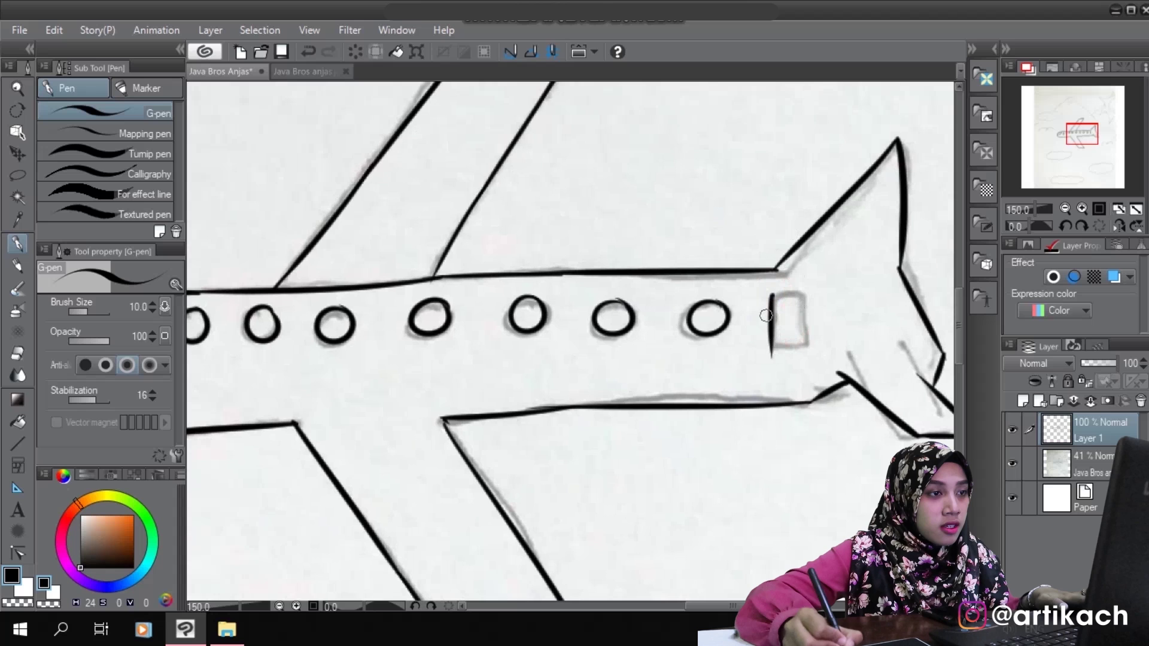
key(ctrl+z)
mouse_move(774, 295)
mouse_down()
mouse_move(778, 342)
mouse_move(805, 341)
mouse_up()
key(ctrl+z)
mouse_move(775, 293)
mouse_down()
mouse_move(802, 305)
mouse_move(804, 340)
mouse_move(735, 347)
mouse_up()
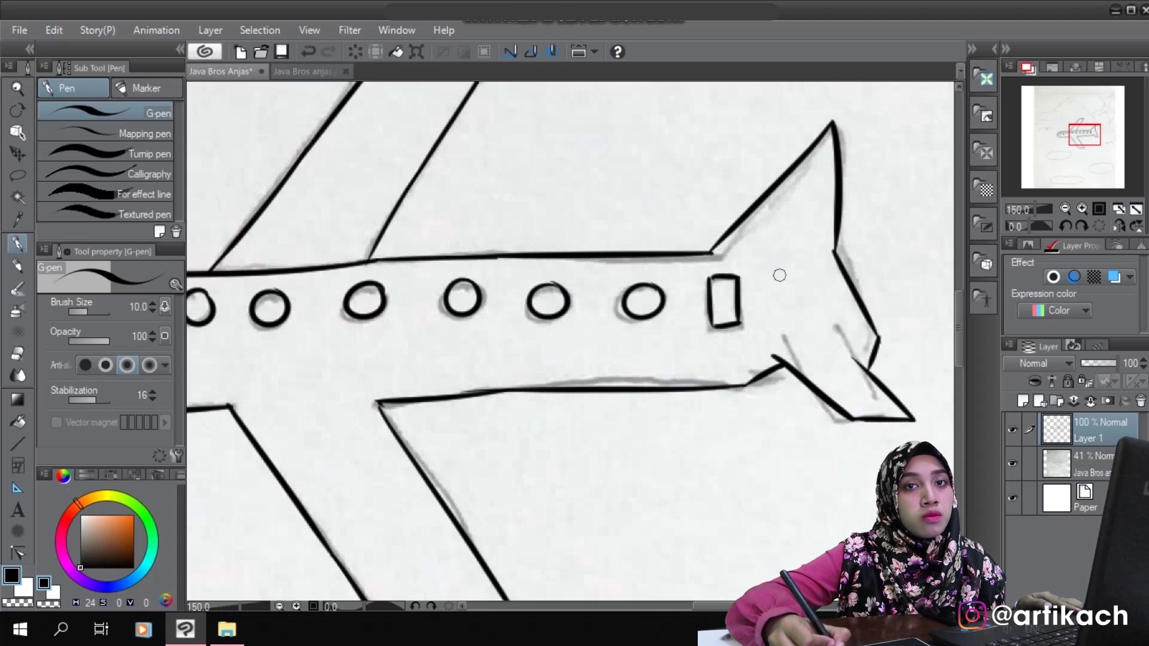
- Check the inked airplane with the sketch layer hidden, and show the sketch again to examine the bird behind the tail
drag(805, 317, 1080, 292)
click(1012, 464)
drag(957, 395, 789, 400)
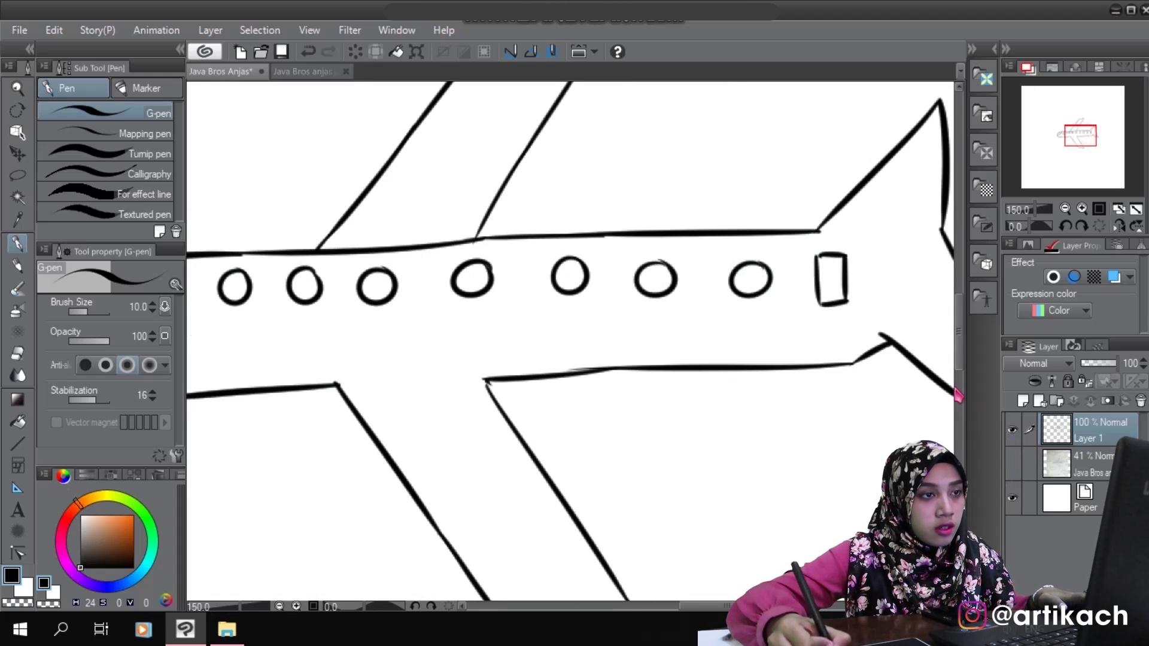
key(ctrl+0)
click(1013, 464)
click(1012, 465)
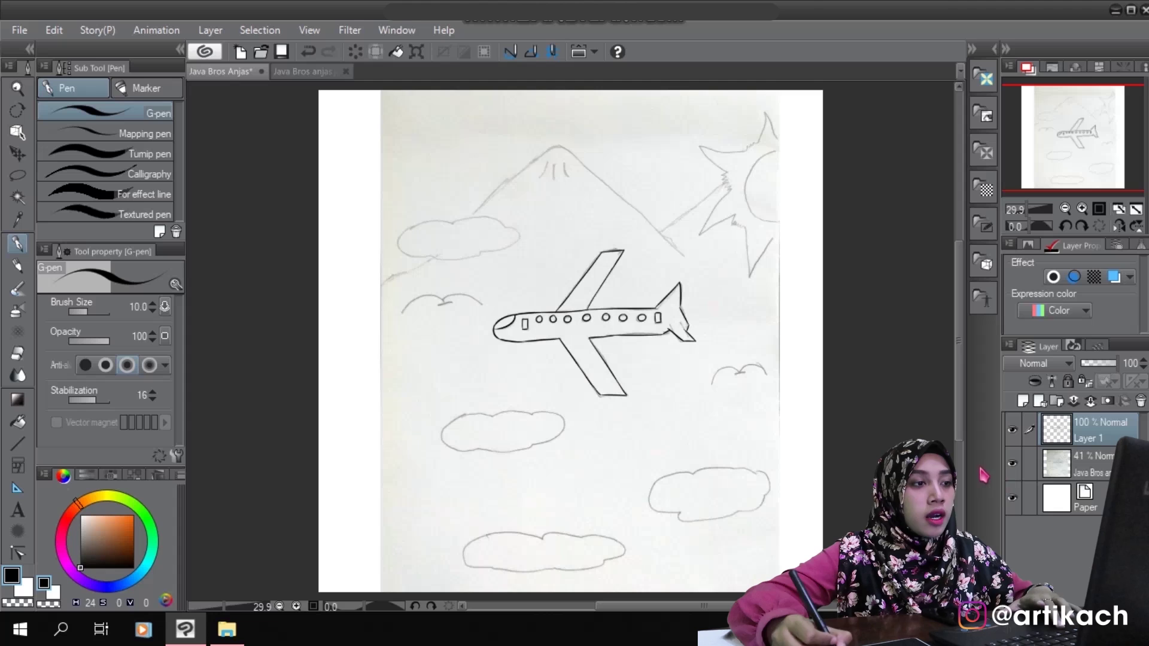
scroll(675, 310, up, 8)
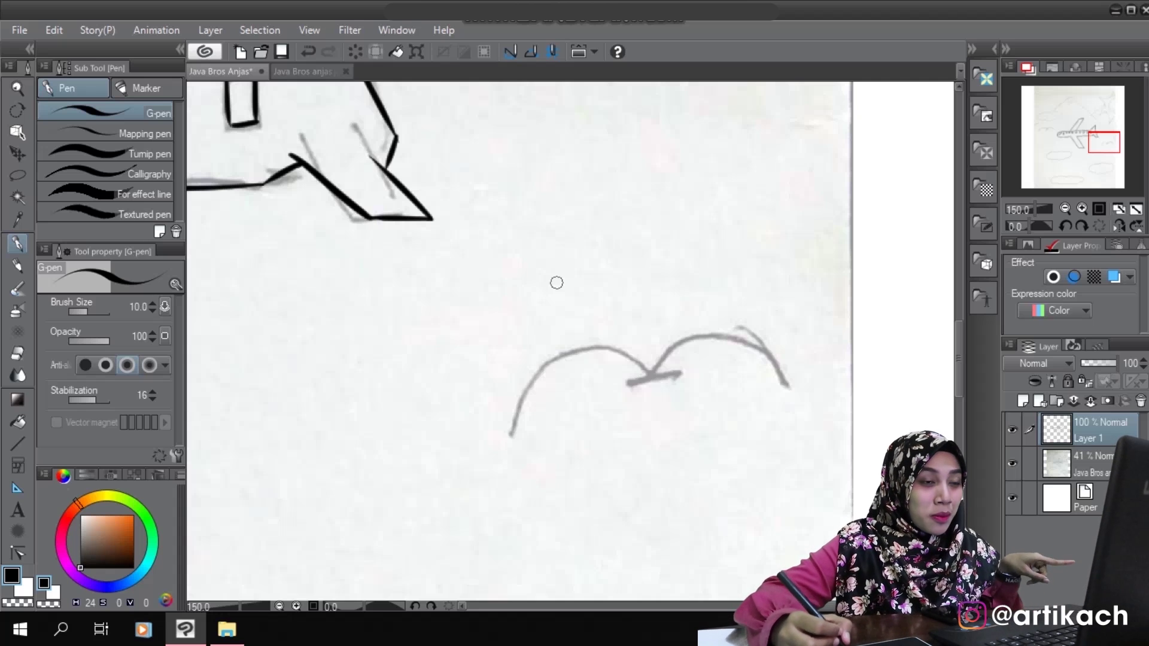
- Ink both wings and the short body stroke of the bird behind the airplane's tail, following the sketch
key(minus)
key(minus)
key(minus)
key(minus)
mouse_move(726, 220)
mouse_down()
mouse_move(662, 246)
mouse_move(635, 472)
mouse_up()
drag(674, 314, 652, 372)
key(asciicircum)
key(asciicircum)
key(asciicircum)
key(asciicircum)
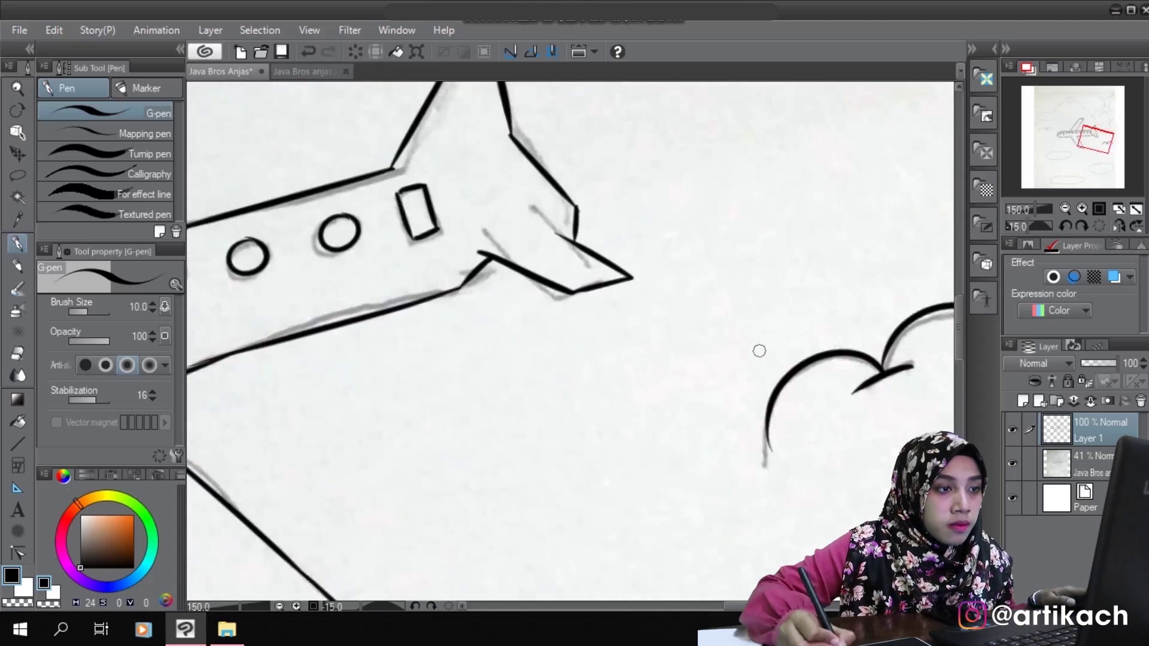
drag(777, 399, 725, 409)
- Ink the bird in front of the airplane's nose, redoing the wing stroke that misses the sketch
key(minus)
key(minus)
key(minus)
key(minus)
mouse_move(359, 300)
mouse_down()
mouse_move(618, 375)
mouse_move(706, 424)
mouse_up()
drag(612, 327, 561, 512)
drag(703, 178, 609, 319)
key(ctrl+z)
drag(662, 201, 610, 326)
drag(635, 288, 613, 351)
key(asciicircum)
key(asciicircum)
key(asciicircum)
key(asciicircum)
key(ctrl+0)
key(ctrl+plus)
key(ctrl+plus)
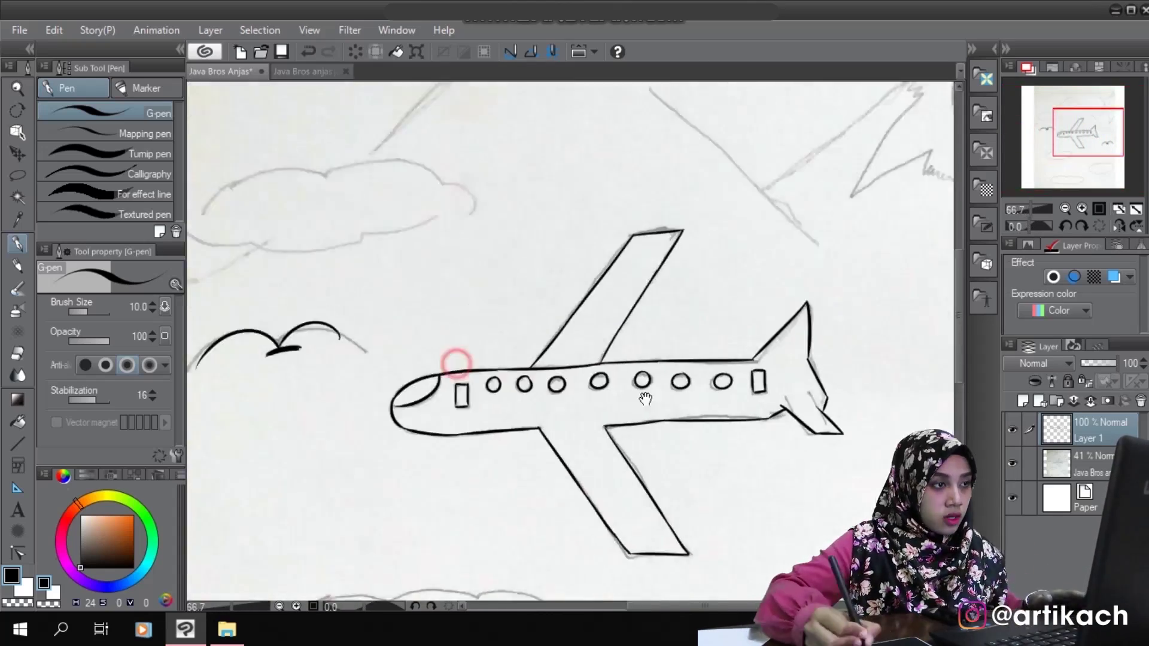
- Ink the outline of the cloud above the airplane's nose with the G-pen at size 12
key(ctrl+plus)
drag(457, 362, 814, 504)
key(bracketright)
drag(438, 261, 502, 342)
drag(502, 342, 676, 323)
drag(676, 324, 725, 243)
drag(565, 239, 723, 232)
drag(433, 256, 564, 238)
drag(688, 356, 657, 318)
key(e)
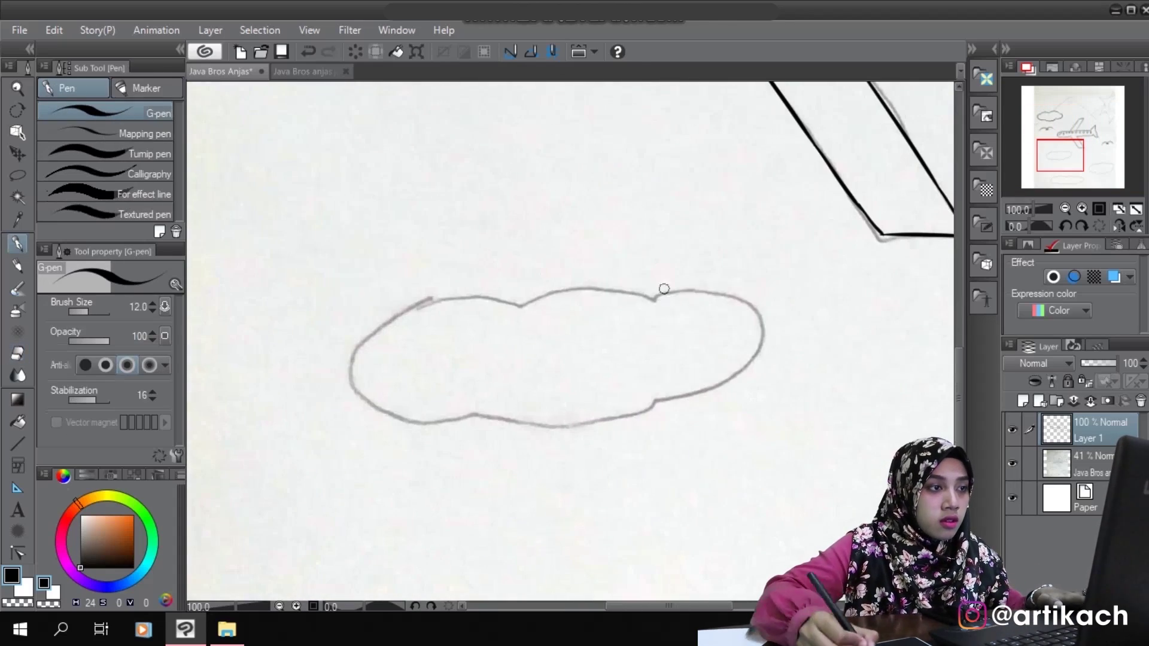
- Ink the scalloped outline of the cloud just below the airplane's lower wing
mouse_move(644, 389)
mouse_down()
mouse_move(650, 316)
mouse_move(497, 314)
mouse_up()
drag(497, 311, 472, 398)
mouse_move(473, 398)
mouse_down()
mouse_move(537, 424)
mouse_move(647, 390)
mouse_move(211, 83)
mouse_up()
key(e)
- Ink the outlines of the two remaining clouds in the lower part of the drawing
key(ctrl+minus)
key(p)
drag(681, 277, 657, 350)
drag(681, 277, 813, 265)
mouse_move(812, 265)
mouse_down()
mouse_move(853, 270)
mouse_move(781, 350)
mouse_up()
drag(654, 352, 783, 349)
drag(703, 357, 869, 321)
drag(603, 381, 632, 419)
drag(631, 422, 529, 457)
mouse_move(503, 385)
mouse_down()
mouse_move(604, 383)
mouse_move(400, 446)
mouse_up()
drag(400, 443, 548, 424)
key(e)
key(ctrl+0)
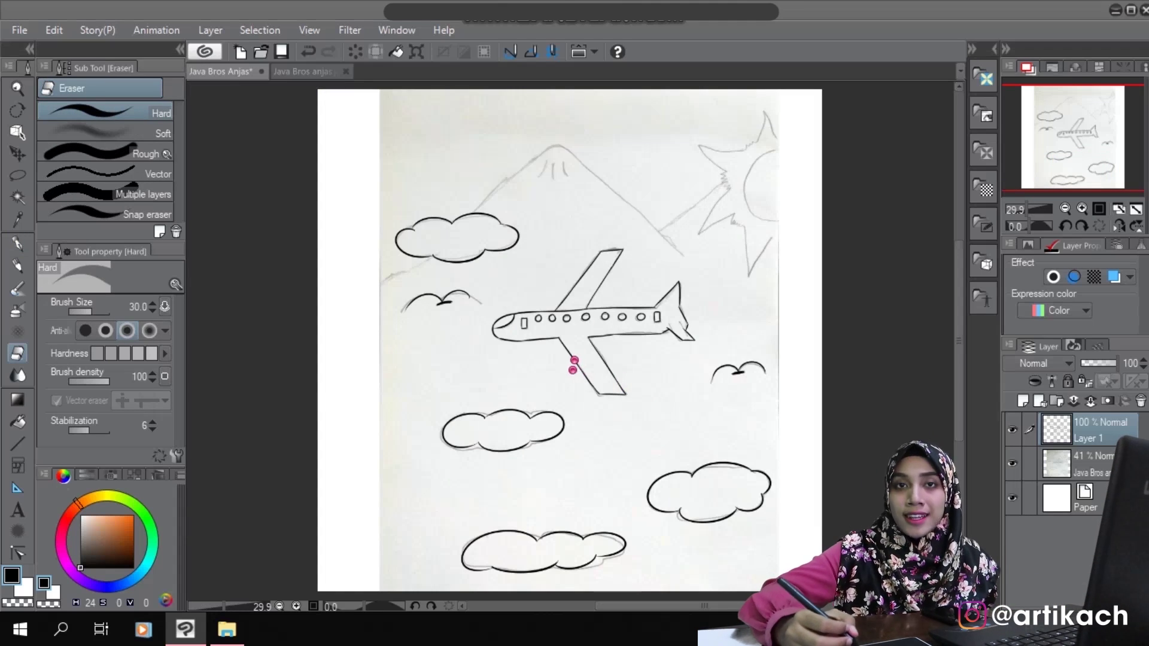
- Save the drawing as Java Bros Anjas in Photoshop Document format in the Post 25 Gambar bareng Java folder
key(ctrl+s)
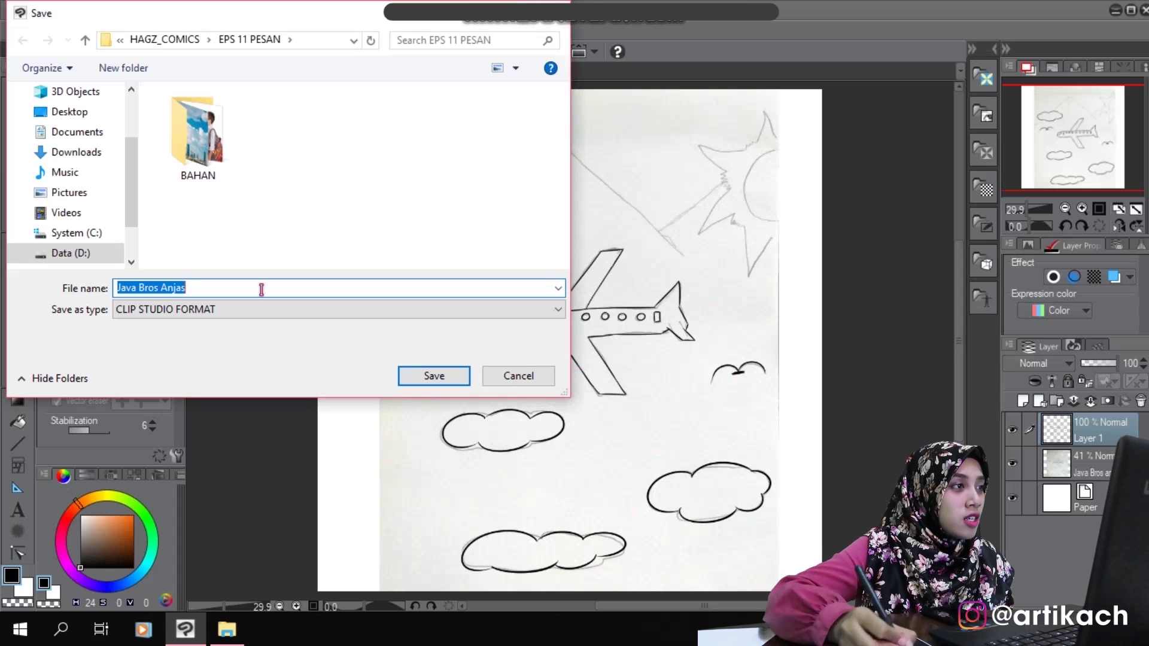
click(120, 40)
click(150, 77)
drag(559, 121, 562, 224)
double_click(240, 252)
click(396, 122)
double_click(400, 128)
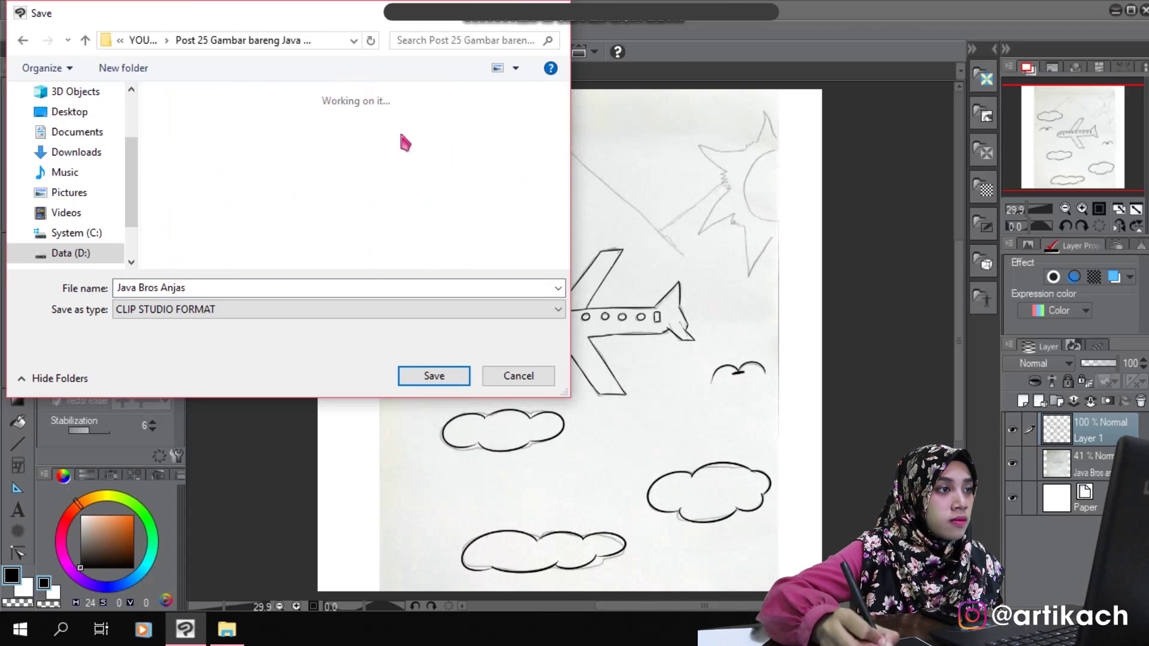
click(426, 310)
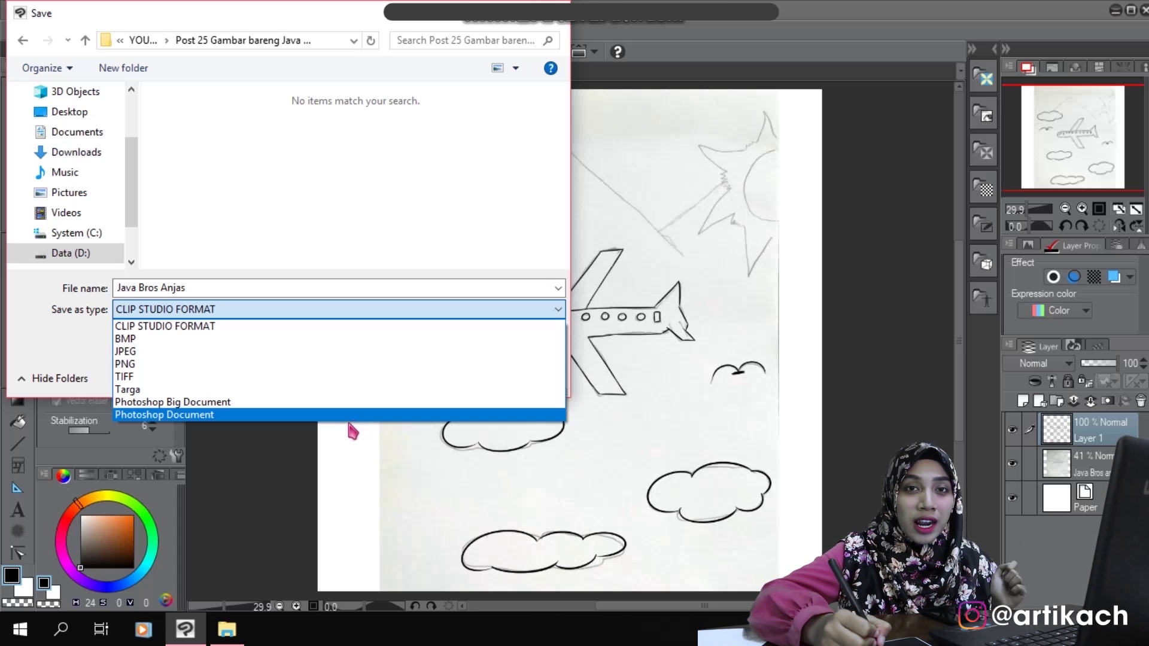
click(350, 415)
key(Return)
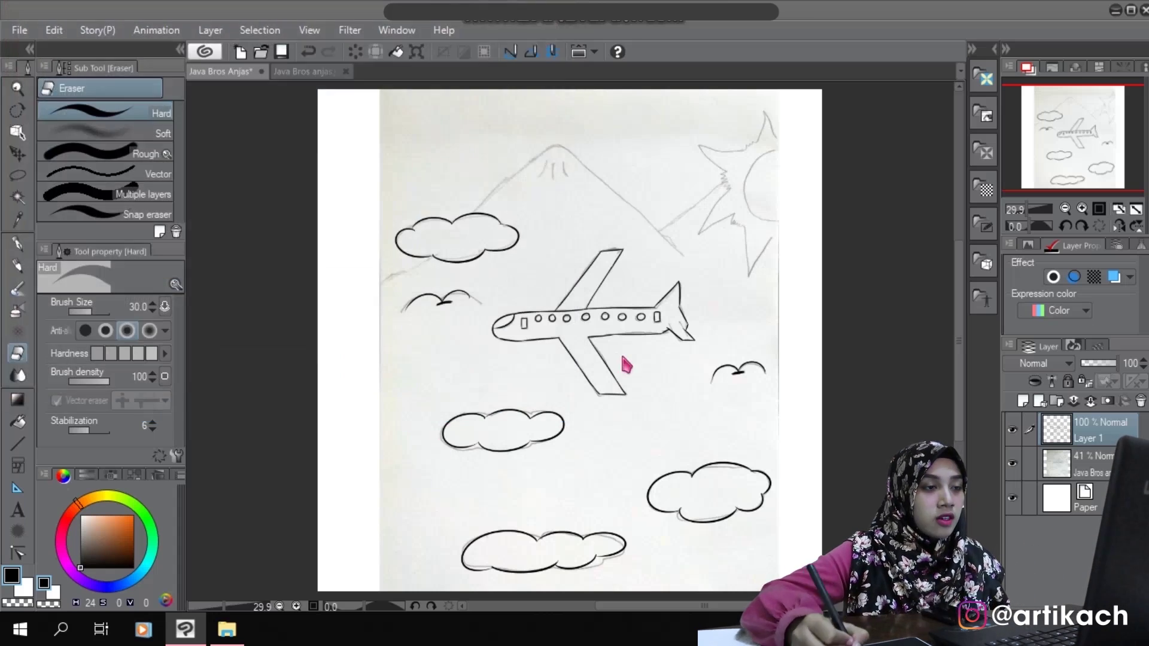
- Ink the mountain's slopes, rounded peak and crater lines with the G-pen at size 17
scroll(591, 340, up, 1)
key(p)
drag(329, 317, 388, 283)
mouse_move(447, 232)
mouse_down()
mouse_move(564, 170)
mouse_move(712, 301)
mouse_up()
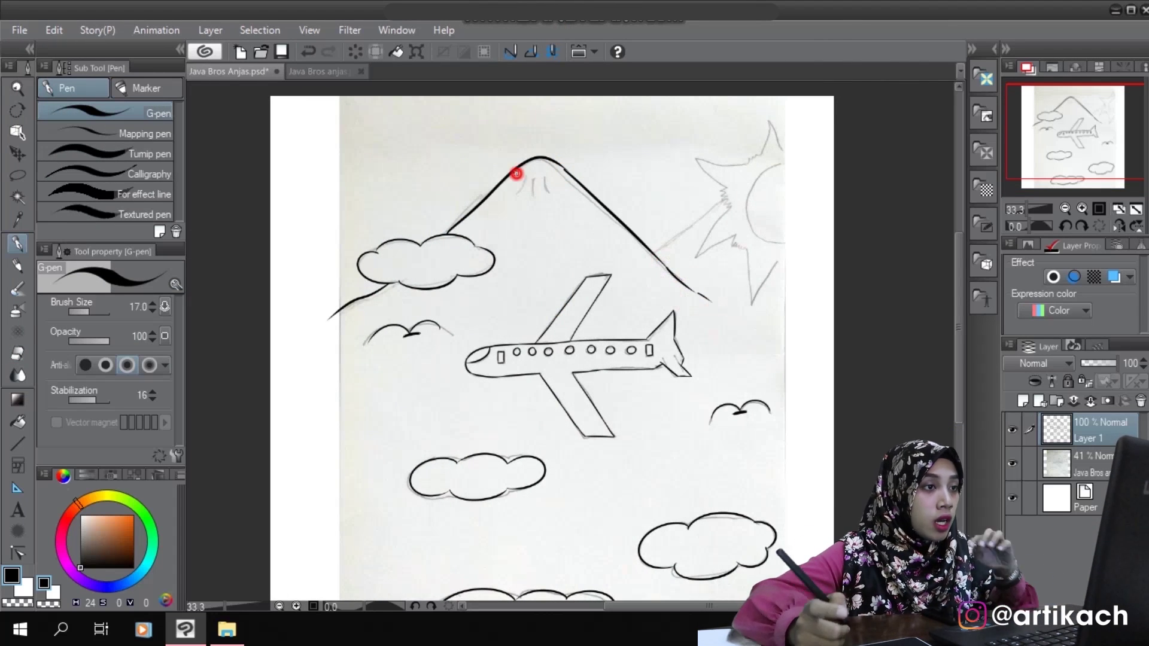
mouse_move(530, 175)
mouse_down()
mouse_move(497, 207)
mouse_move(559, 208)
mouse_move(526, 261)
mouse_up()
- Ink the sun's round disc and the jagged rays around it beside the mountain
mouse_move(705, 204)
mouse_down()
mouse_move(724, 217)
mouse_move(750, 167)
mouse_up()
drag(750, 168, 748, 220)
drag(750, 284, 708, 300)
mouse_move(698, 296)
mouse_down()
mouse_move(655, 270)
mouse_move(629, 228)
mouse_up()
mouse_move(659, 219)
mouse_down()
mouse_move(667, 187)
mouse_move(707, 190)
mouse_up()
drag(707, 190, 727, 116)
- Hide the sketch layer to leave only the line art, and save the drawing
click(1013, 463)
key(ctrl+0)
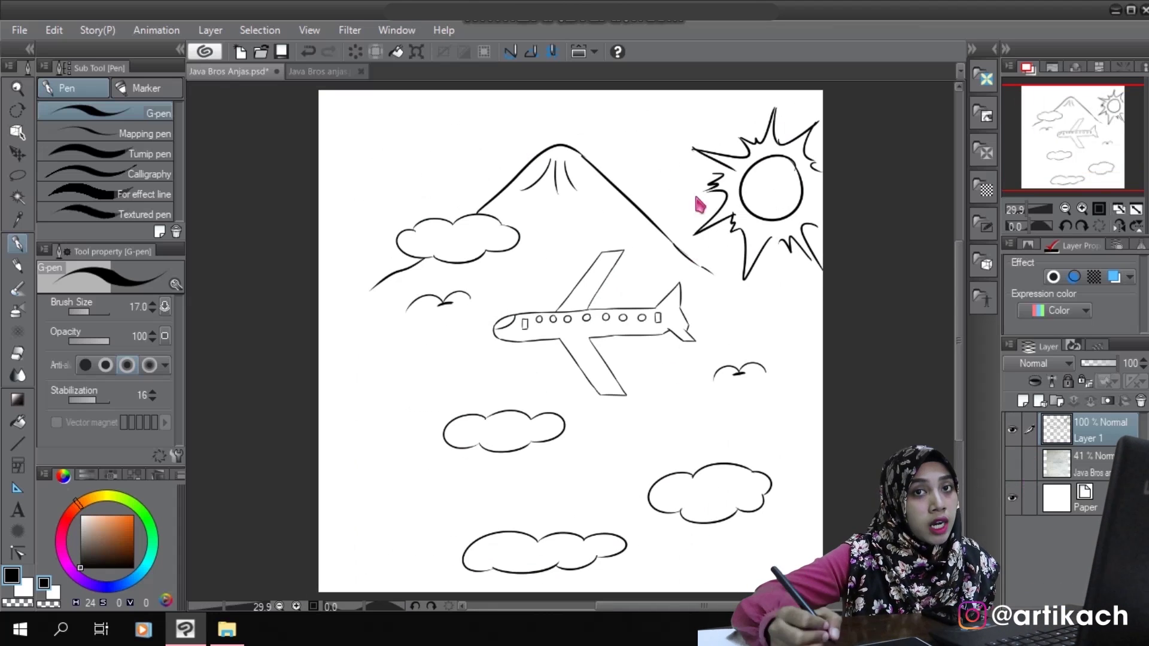
key(ctrl+s)
- Create a new 2000 × 2000 px canvas named Java bros faros
click(20, 30)
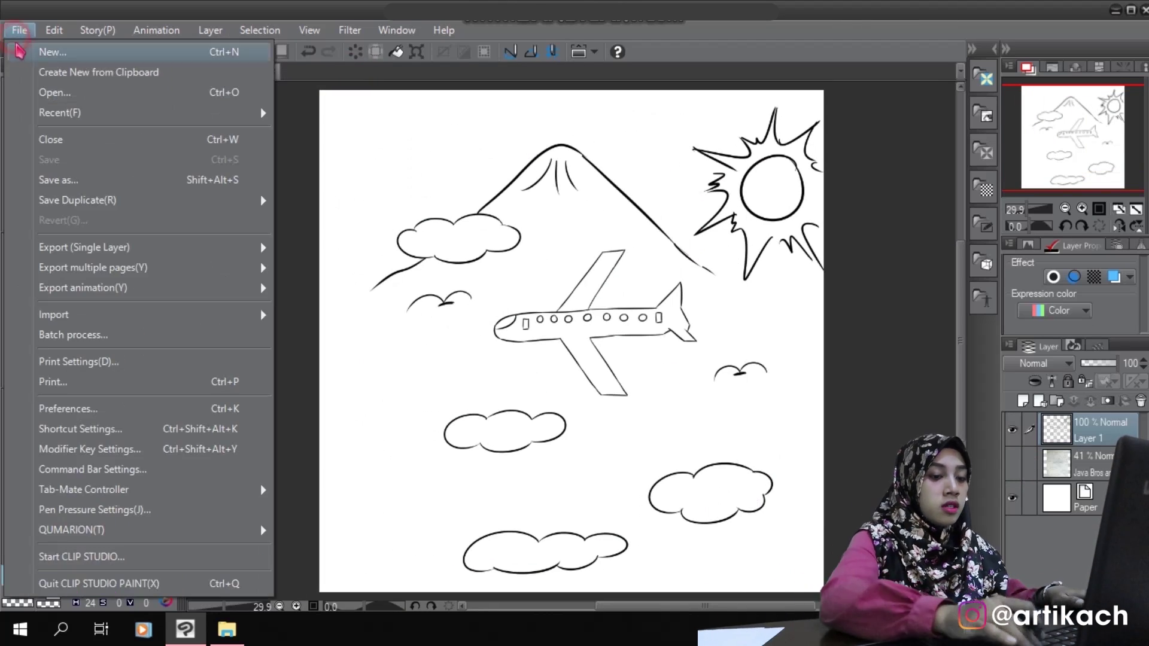
click(27, 54)
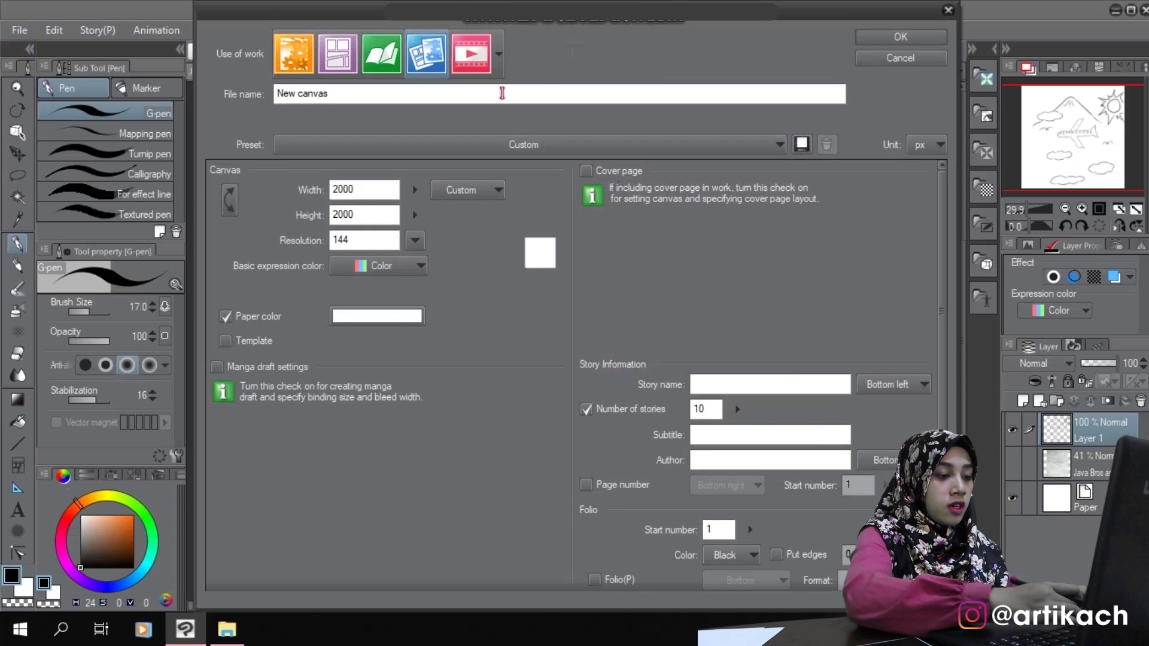
triple_click(501, 94)
text(Java bros)
text( faros)
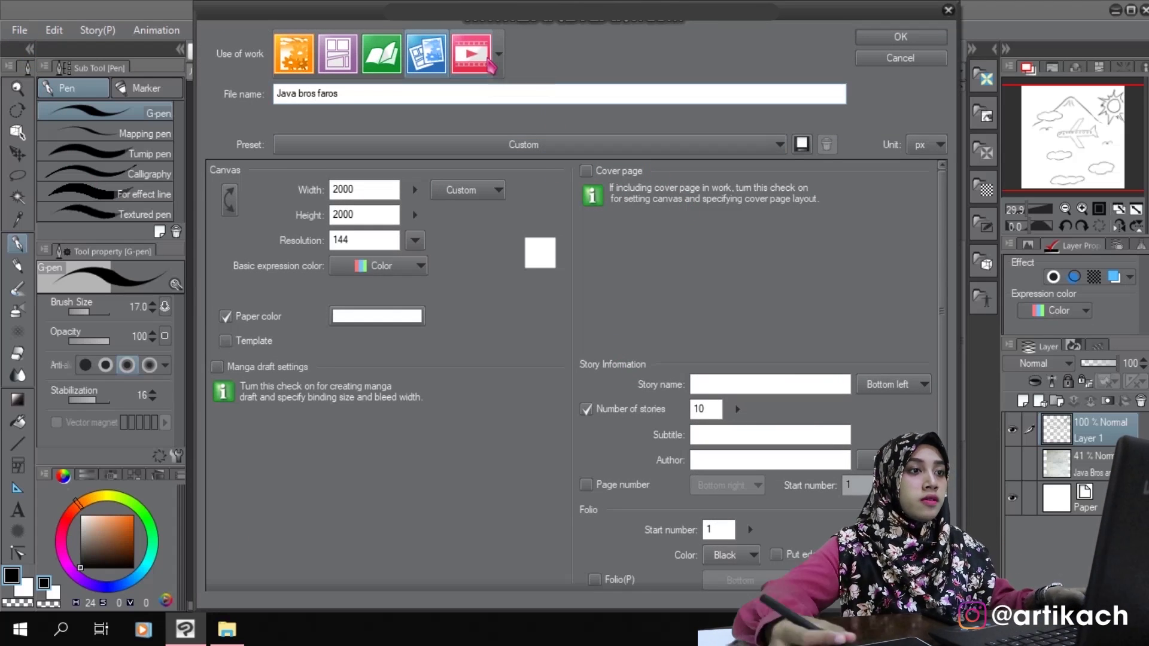
key(Return)
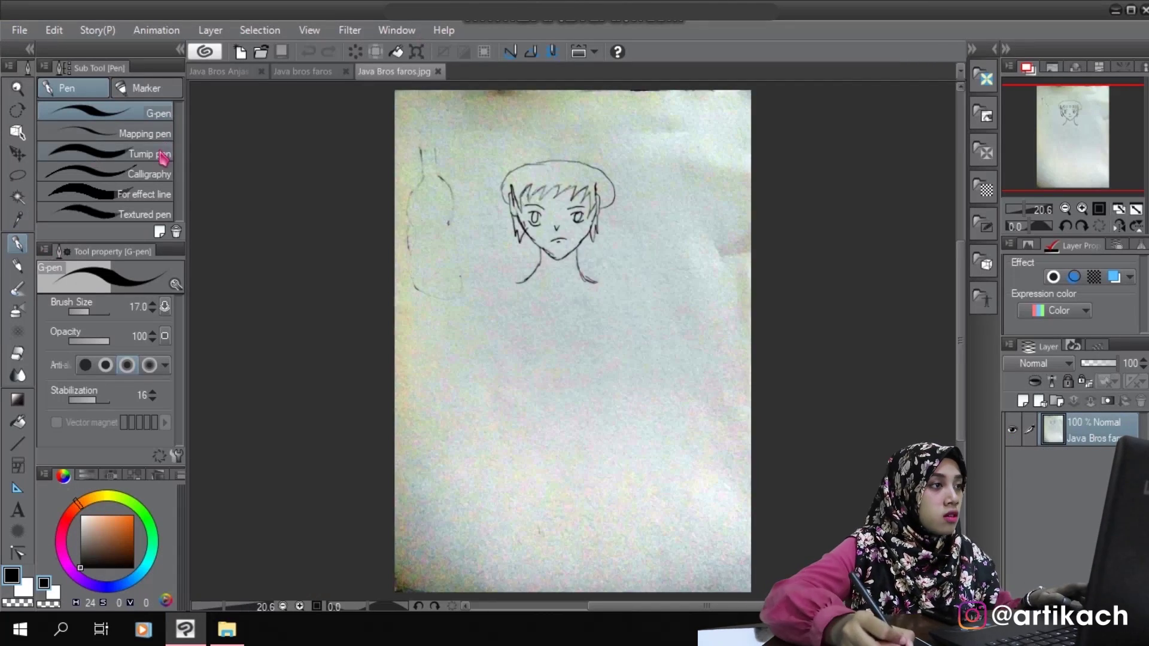
- Paste the portrait sketch from Java Bros faros.jpg beneath Layer 1, fade it to 48% opacity, and make Layer 1 active
click(303, 71)
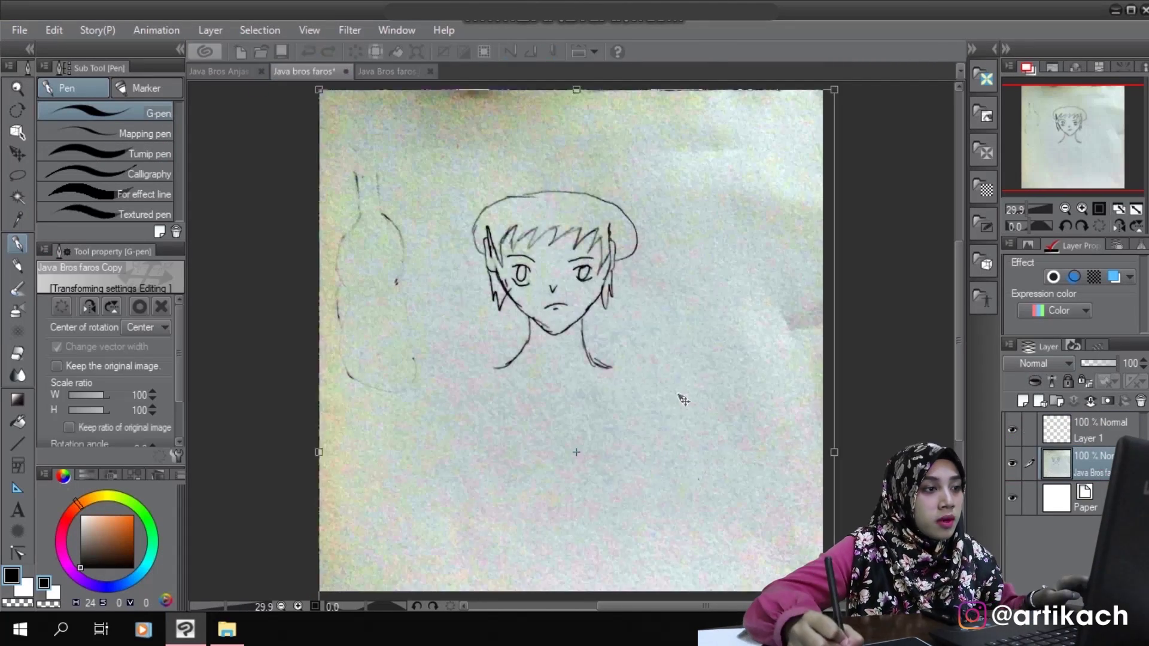
click(1094, 443)
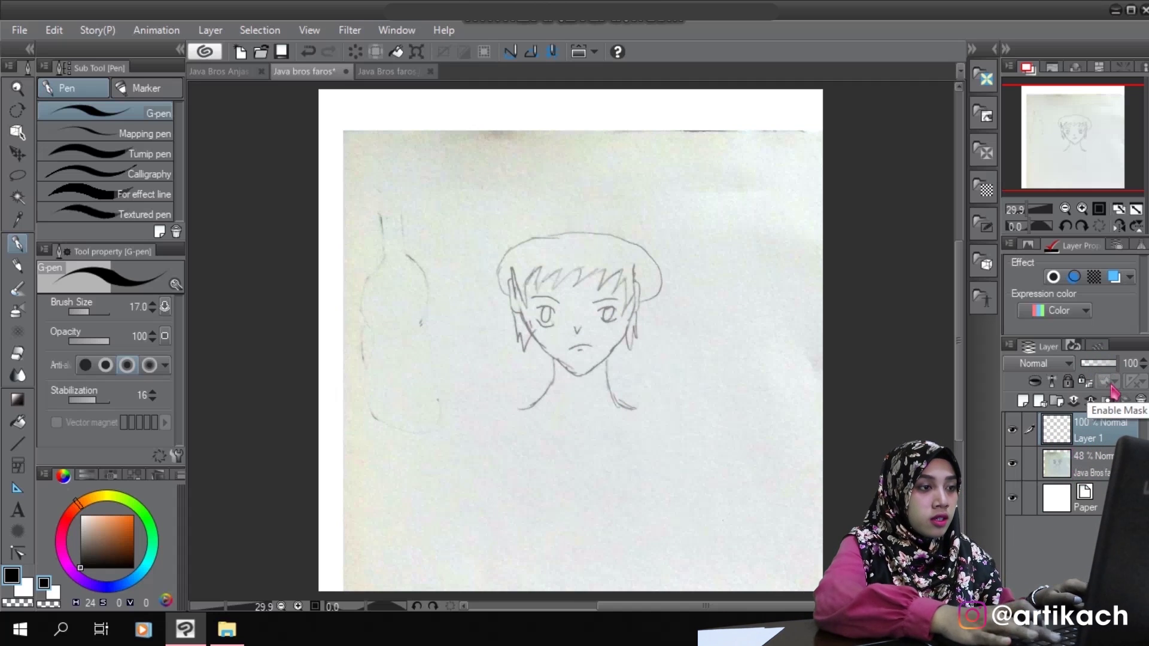
- Ink the portrait's jagged fringe and the hair strands beside the left ear with the G-pen at size 17
key(ctrl+plus)
key(ctrl+plus)
key(ctrl+plus)
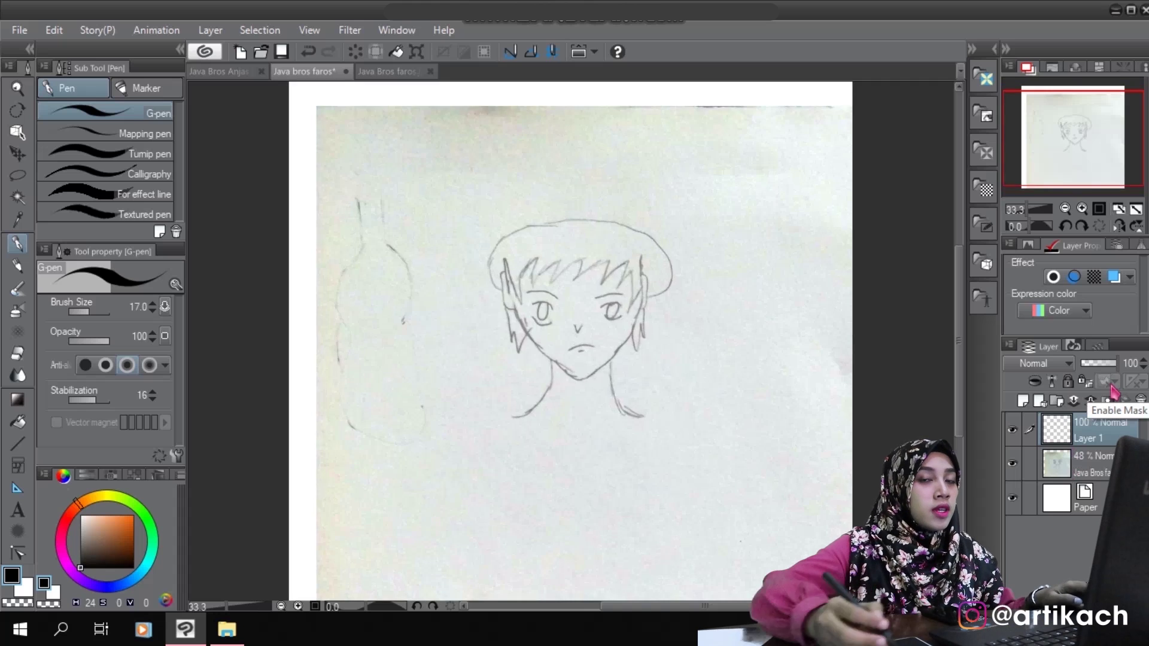
key(ctrl+plus)
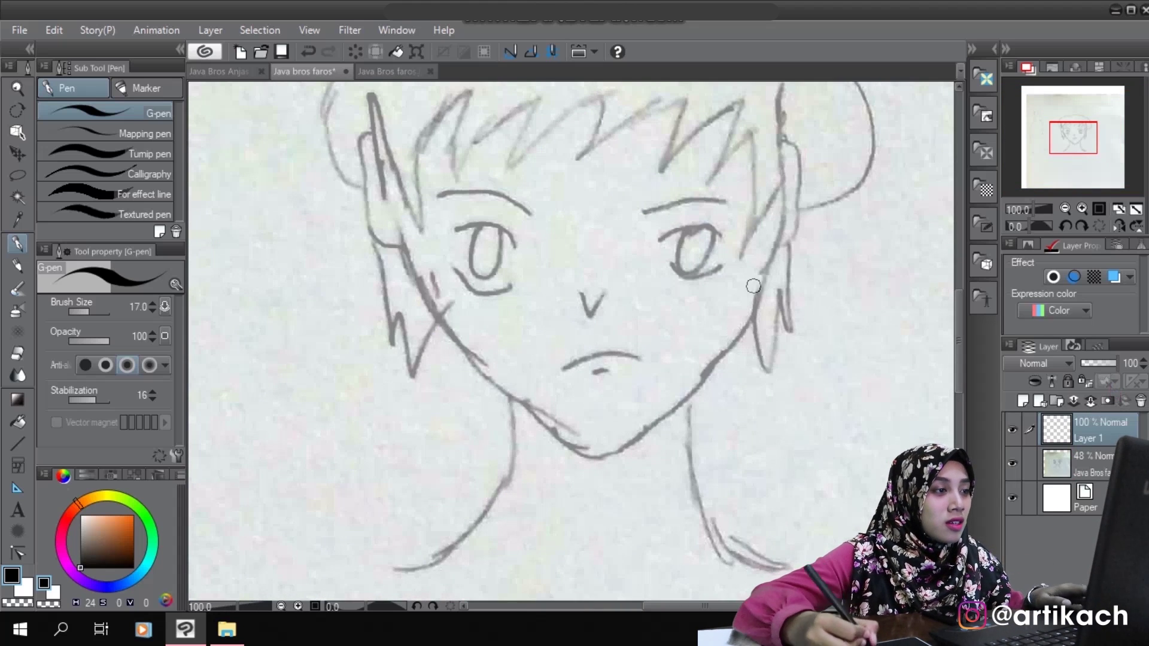
drag(717, 367, 719, 400)
drag(395, 244, 452, 385)
key(ctrl+z)
key(ctrl+minus)
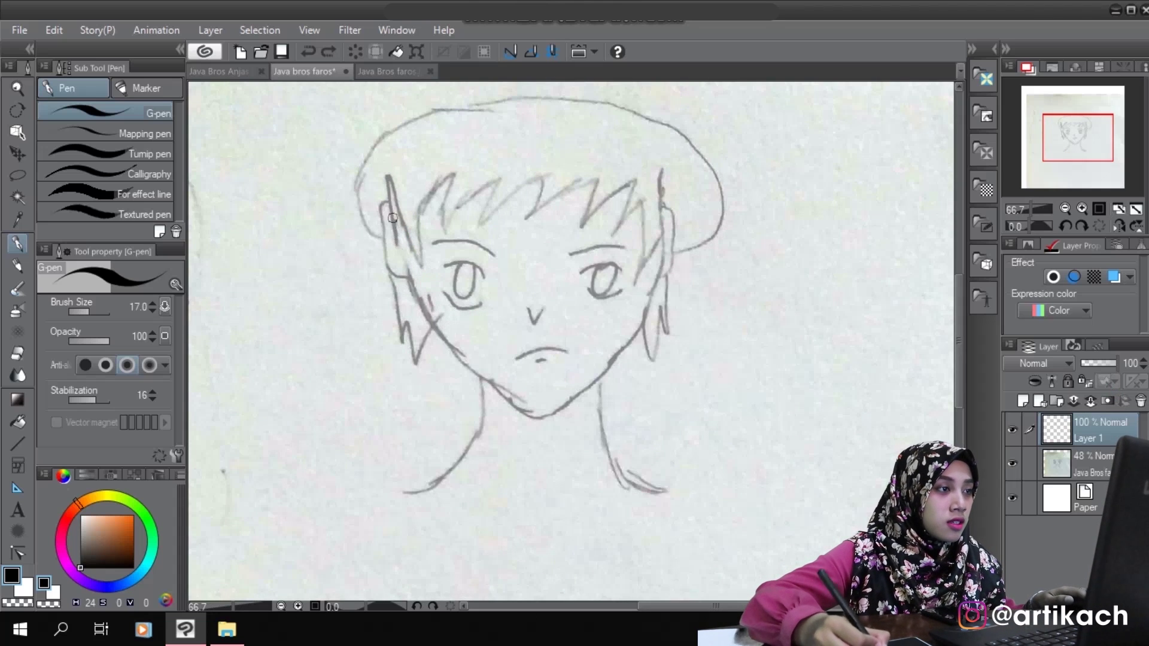
mouse_move(381, 204)
mouse_down()
mouse_move(400, 277)
mouse_move(424, 254)
mouse_move(455, 177)
mouse_up()
mouse_move(446, 228)
mouse_down()
mouse_move(483, 224)
mouse_move(576, 184)
mouse_move(585, 233)
mouse_move(598, 177)
mouse_move(637, 294)
mouse_move(659, 259)
mouse_up()
drag(496, 275, 505, 256)
- Ink the jawline from the left cheek around the chin to the right cheek, redoing strokes that miss the sketch
mouse_move(410, 261)
mouse_down()
mouse_move(416, 250)
mouse_move(445, 318)
mouse_up()
key(ctrl+z)
drag(414, 245, 461, 327)
key(ctrl+z)
mouse_move(419, 249)
mouse_down()
mouse_move(494, 368)
mouse_move(484, 358)
mouse_move(546, 399)
mouse_up()
key(ctrl+z)
mouse_move(482, 354)
mouse_down()
mouse_move(530, 393)
mouse_move(585, 383)
mouse_move(657, 298)
mouse_move(683, 213)
mouse_up()
key(ctrl+z)
key(ctrl+z)
drag(631, 323, 680, 209)
key(ctrl+z)
- Ink the right edge of the face and the hair strand next to it, redoing inaccurate strokes
mouse_move(670, 170)
mouse_down()
mouse_move(662, 270)
mouse_move(666, 188)
mouse_move(648, 306)
mouse_up()
key(ctrl+z)
key(ctrl+z)
drag(668, 226, 650, 297)
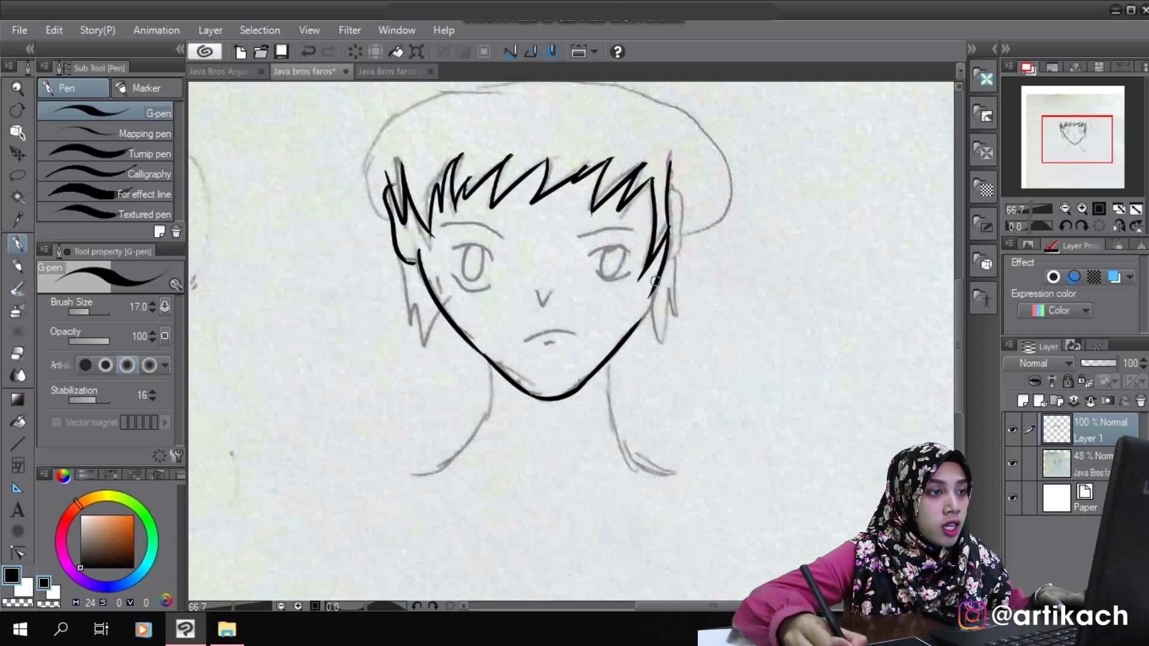
key(ctrl+z)
drag(676, 211, 640, 322)
key(ctrl+z)
drag(670, 193, 667, 267)
- Ink the pointed side locks below both ears and the rounded outer outline of the hair
mouse_move(400, 258)
mouse_down()
mouse_move(409, 299)
mouse_move(437, 312)
mouse_up()
mouse_move(677, 264)
mouse_down()
mouse_move(674, 327)
mouse_move(651, 305)
mouse_up()
mouse_move(402, 122)
mouse_down()
mouse_move(449, 201)
mouse_move(419, 243)
mouse_move(435, 299)
mouse_up()
mouse_move(440, 196)
mouse_down()
mouse_move(556, 176)
mouse_move(722, 184)
mouse_up()
mouse_move(722, 185)
mouse_down()
mouse_move(753, 298)
mouse_move(728, 321)
mouse_up()
- Ink both sides of the neck down to the shoulder curves
mouse_move(559, 415)
mouse_down()
mouse_move(575, 321)
mouse_move(473, 464)
mouse_up()
drag(669, 341, 736, 460)
mouse_move(639, 325)
mouse_down()
mouse_move(641, 362)
mouse_move(590, 408)
mouse_up()
- Ink both eyes with their lids and oval irises, and the eyebrow above each eye
key(ctrl+plus)
drag(603, 277, 667, 275)
drag(612, 301, 663, 304)
mouse_move(631, 267)
mouse_down()
mouse_move(623, 298)
mouse_move(636, 309)
mouse_up()
drag(657, 271, 639, 309)
mouse_move(406, 269)
mouse_down()
mouse_move(458, 286)
mouse_move(454, 322)
mouse_up()
mouse_move(426, 263)
mouse_down()
mouse_move(429, 313)
mouse_move(449, 290)
mouse_up()
drag(388, 230, 467, 251)
drag(589, 248, 684, 239)
- Ink the nose and the downturned mouth with its lower-lip mark at brush size 12, redoing the mouth curve until it fits
mouse_move(561, 357)
mouse_down()
mouse_move(552, 335)
mouse_move(524, 330)
mouse_move(551, 305)
mouse_move(515, 311)
mouse_move(548, 308)
mouse_move(528, 331)
mouse_move(549, 309)
mouse_up()
key(ctrl+z)
key(bracketleft)
key(bracketleft)
key(ctrl+z)
key(ctrl+z)
drag(503, 381, 578, 374)
key(ctrl+z)
drag(501, 382, 578, 374)
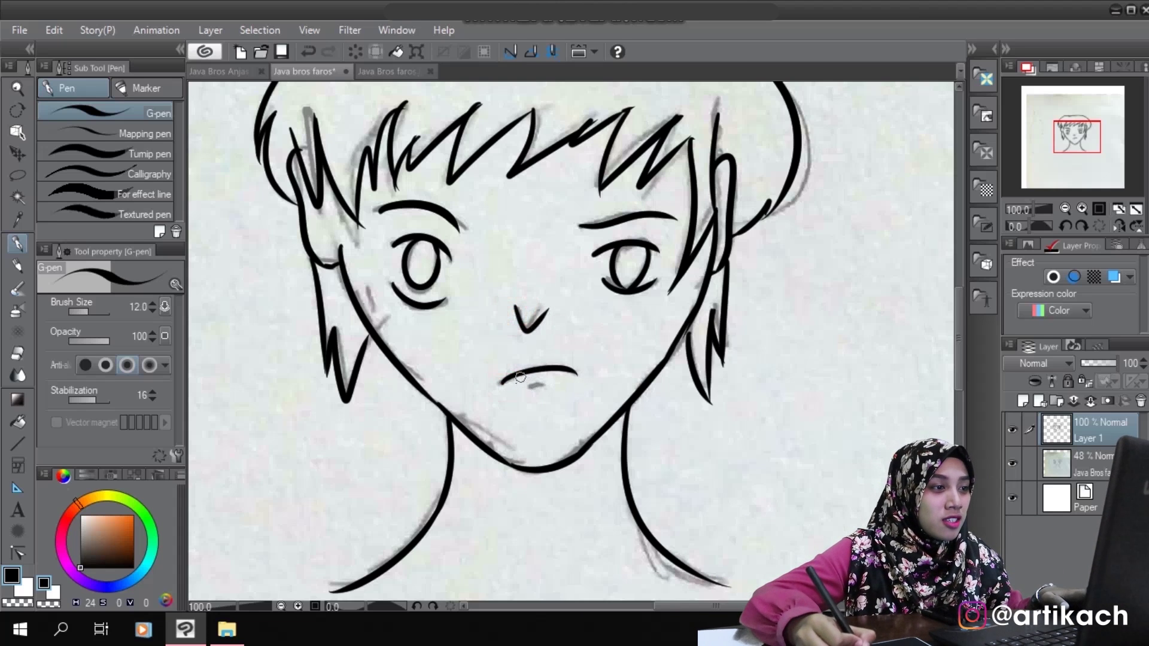
key(ctrl+z)
drag(505, 380, 575, 374)
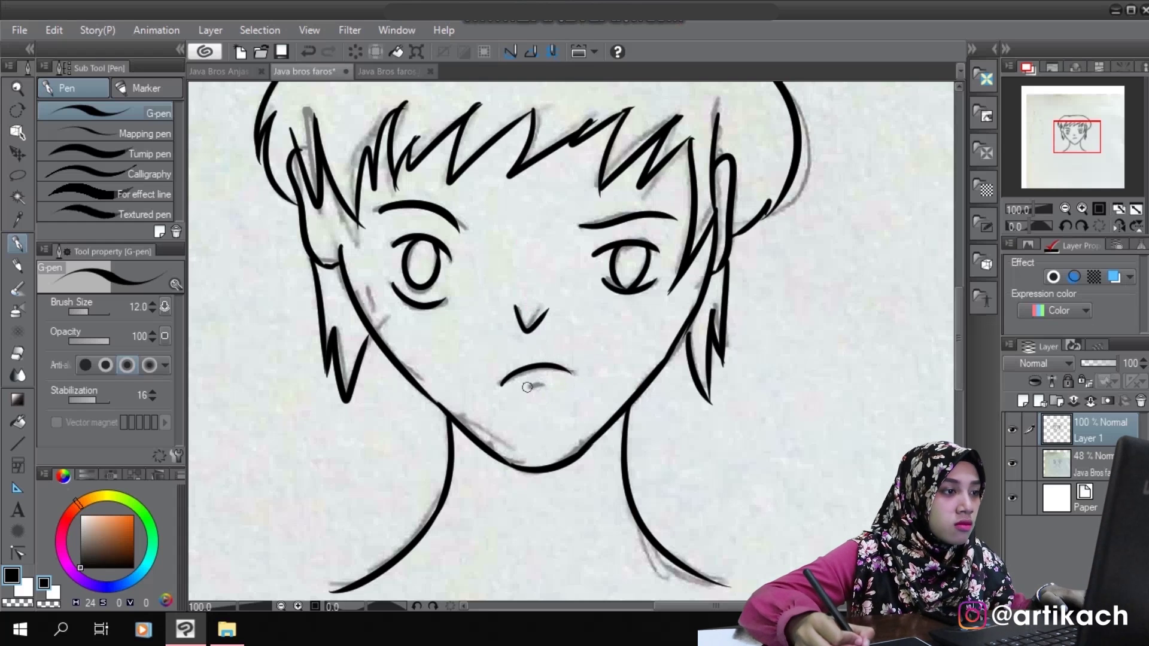
drag(528, 394, 554, 389)
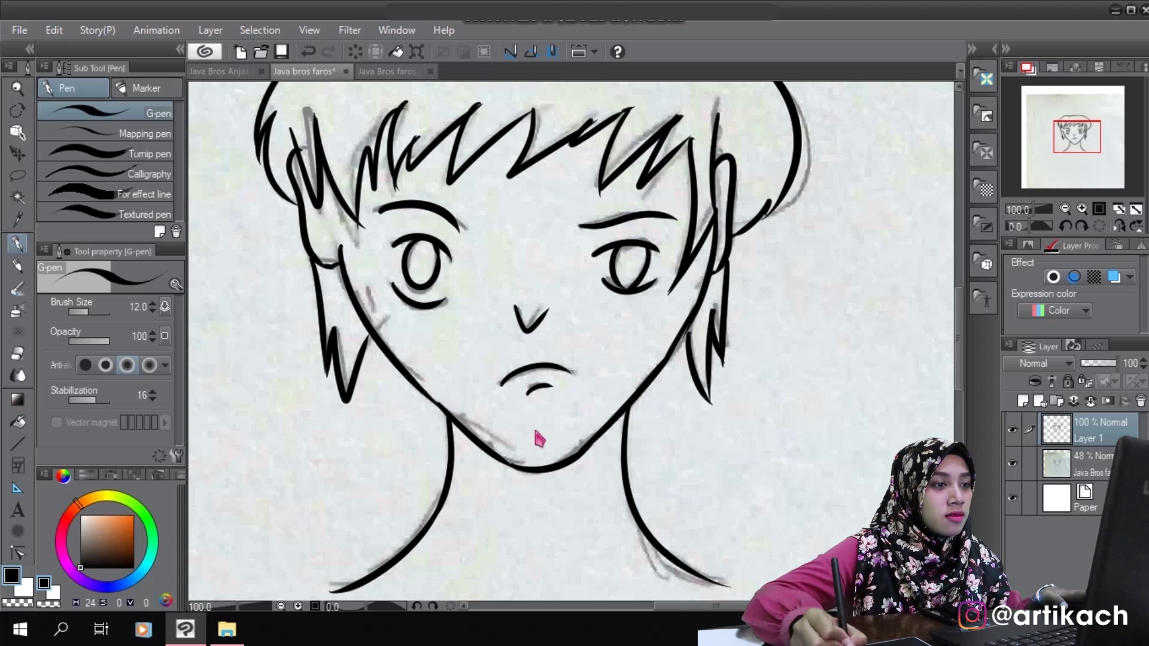
- Save the portrait as Java bros faros in Photoshop Document format, and save it again with the sketch layer hidden
key(ctrl+0)
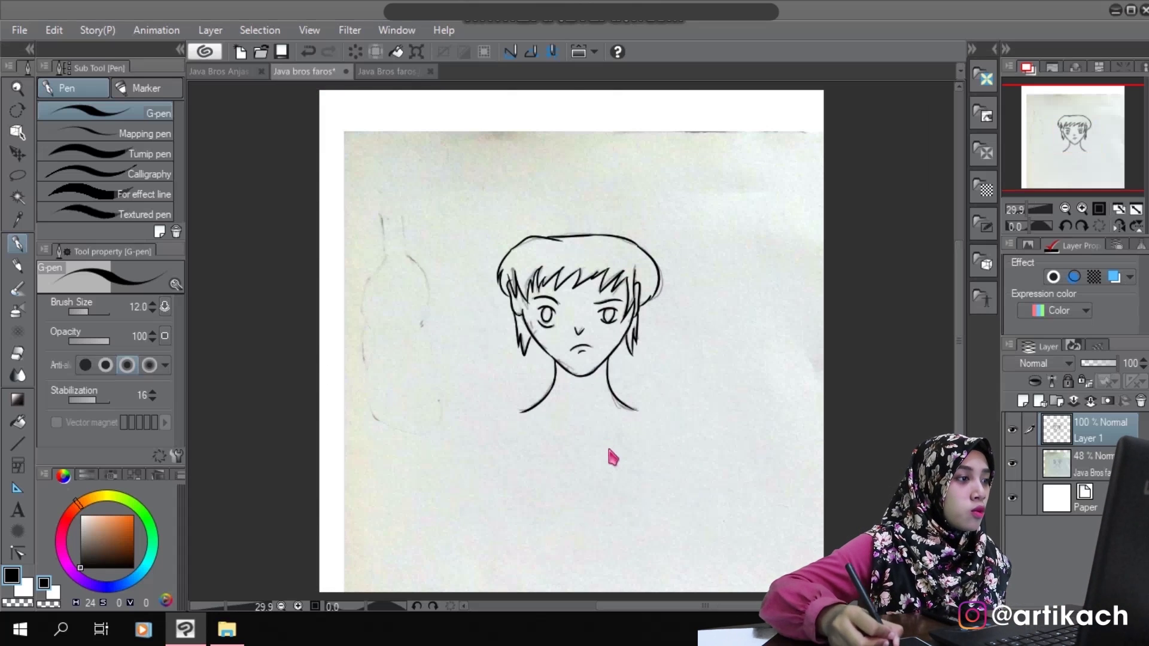
key(ctrl+s)
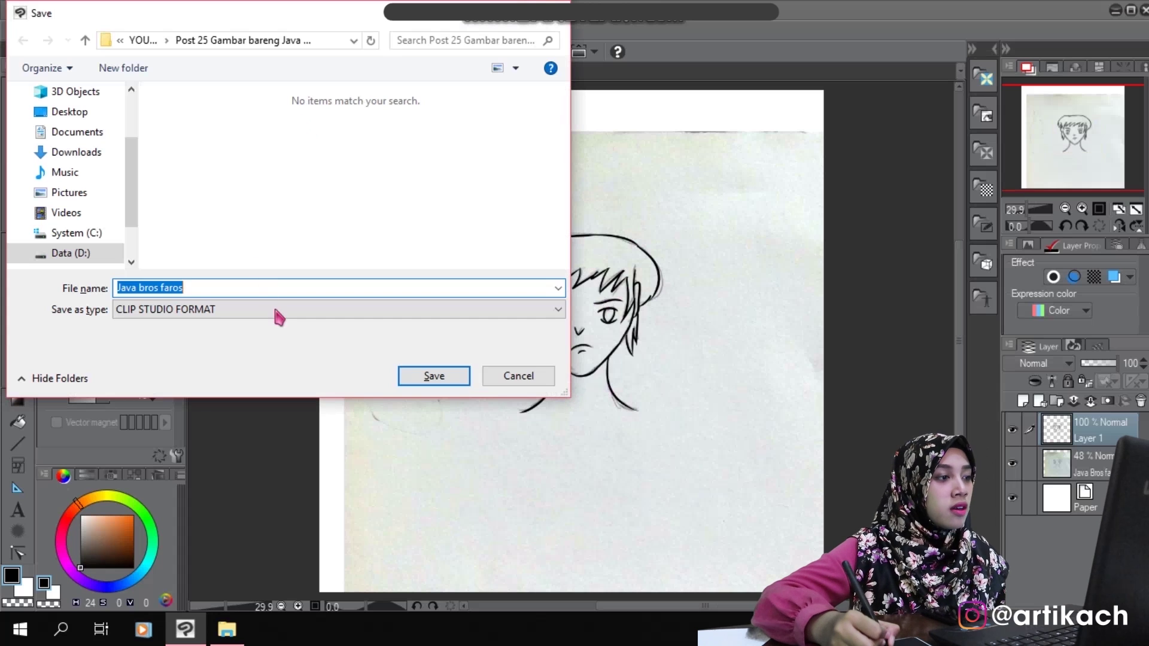
click(279, 318)
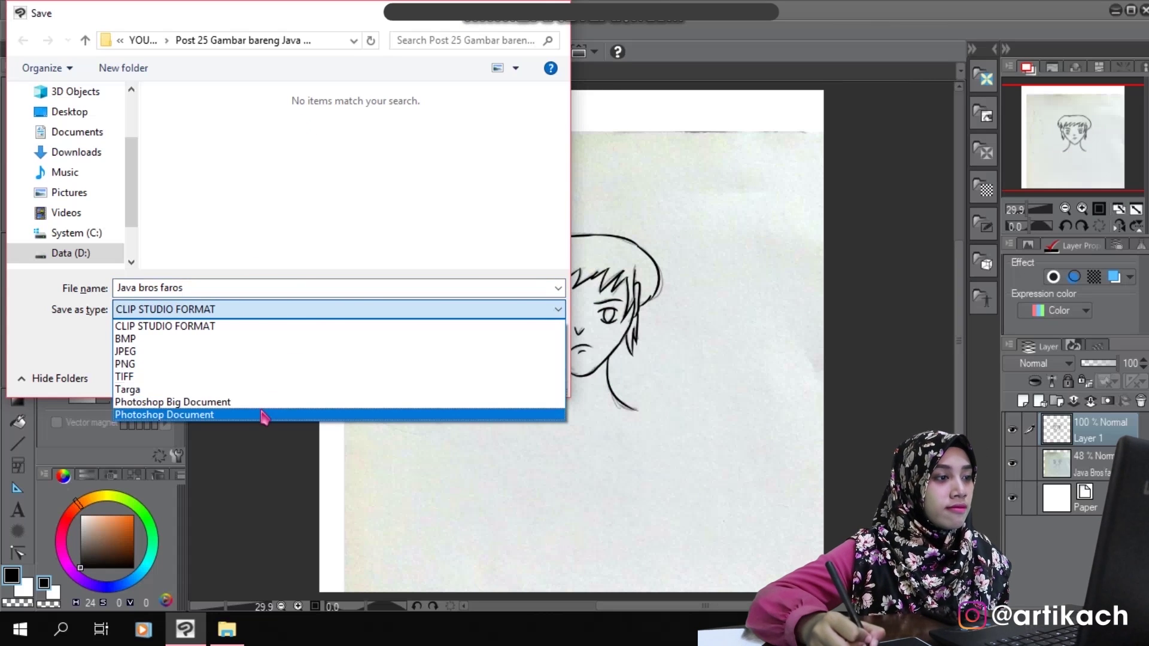
click(262, 415)
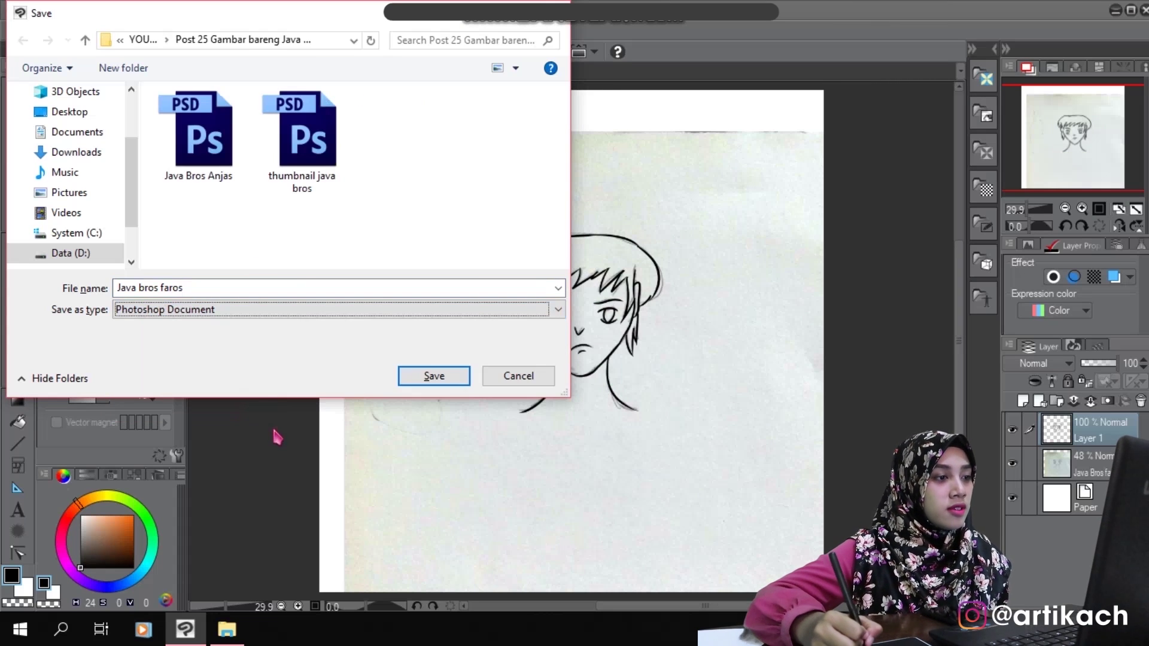
click(452, 379)
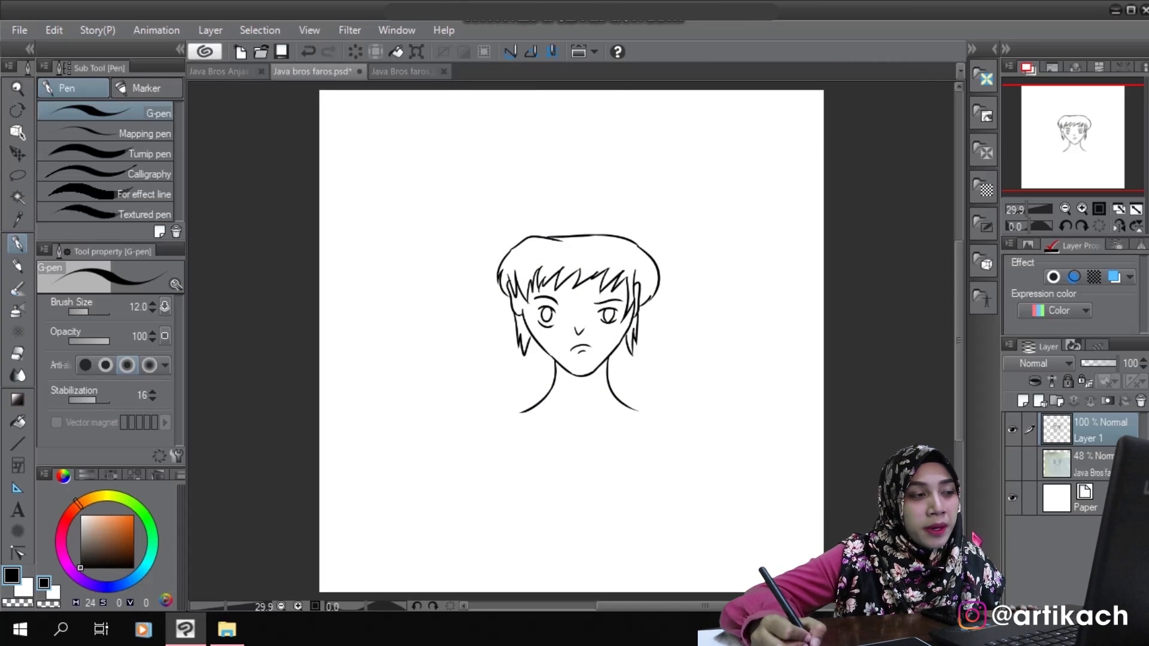
key(ctrl+s)
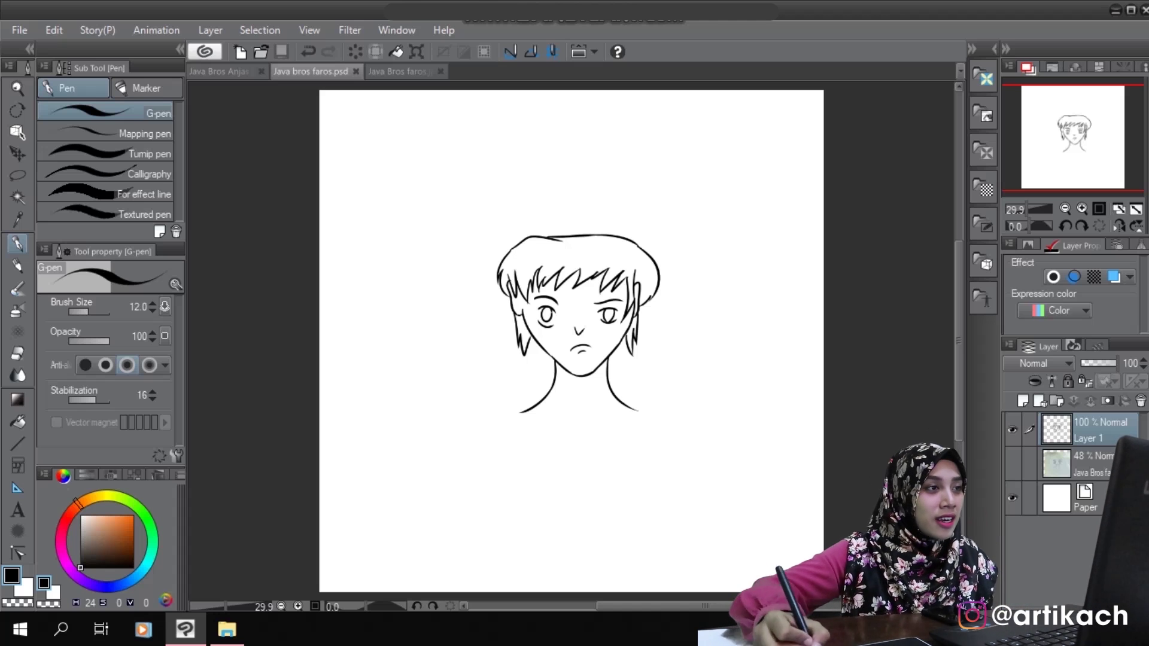
- Close the leftover sketch image and create a new 2000 × 2000 px canvas named Java Bros Warrr
click(441, 72)
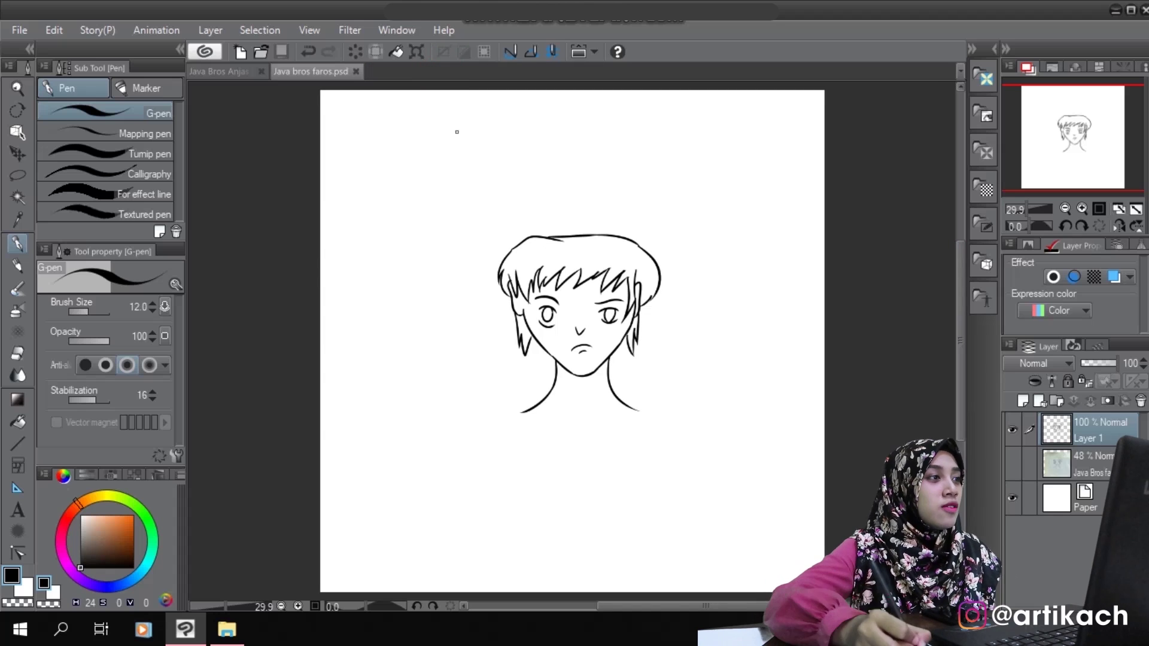
click(20, 30)
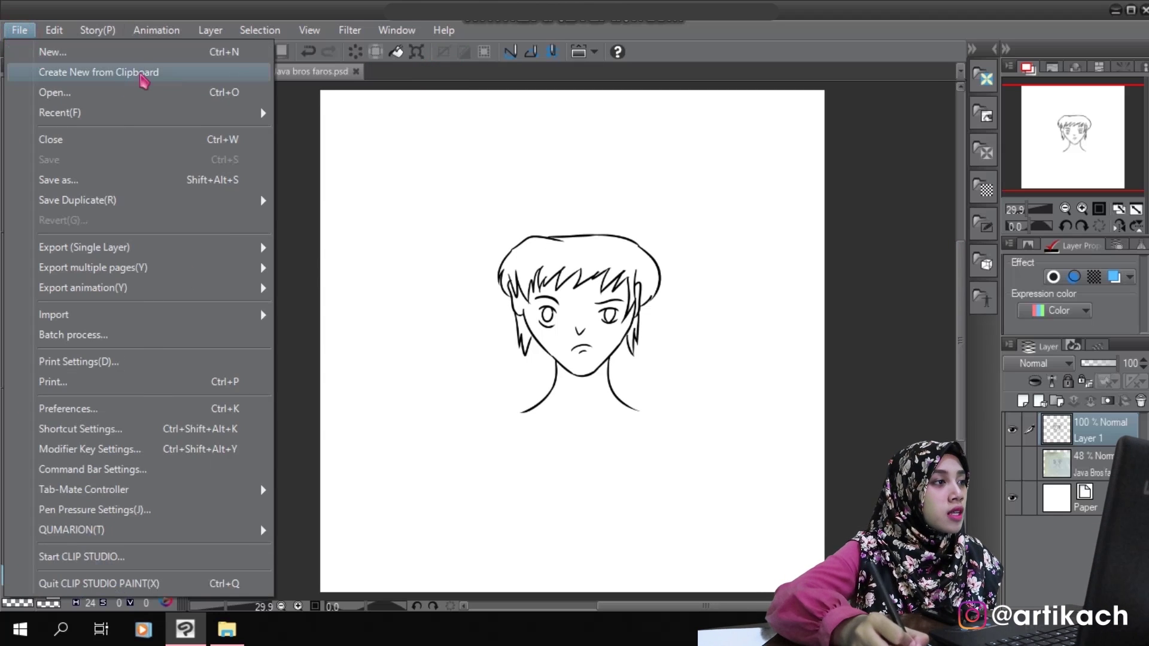
click(54, 53)
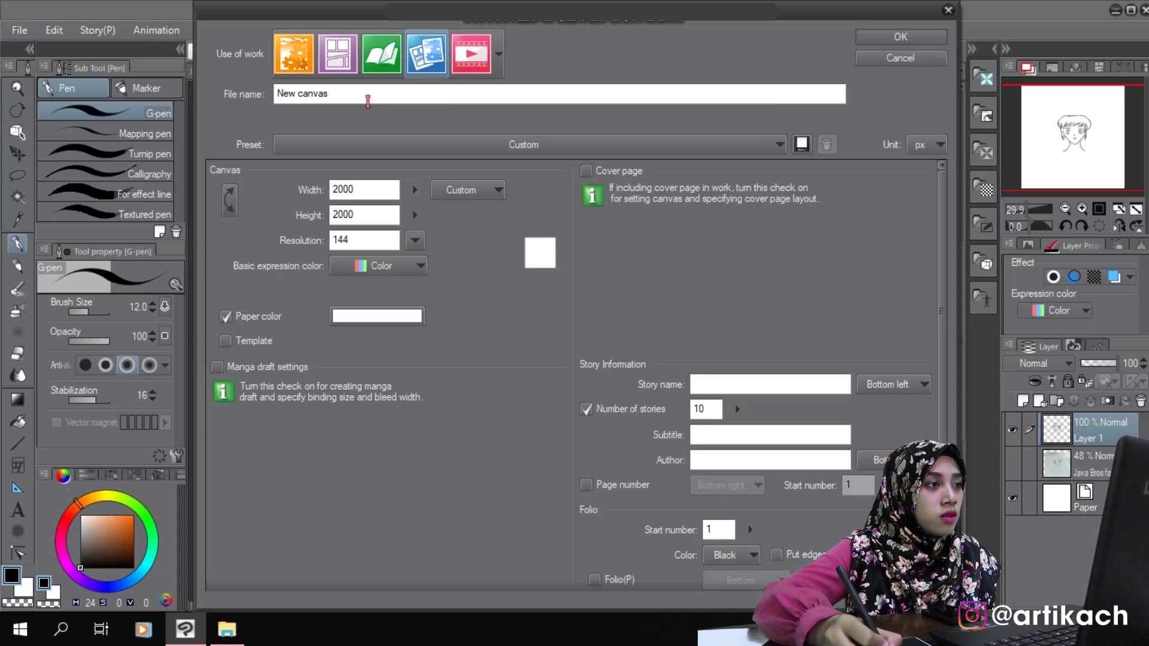
click(368, 100)
key(BackSpace)
key(BackSpace)
key(BackSpace)
key(BackSpace)
key(BackSpace)
key(BackSpace)
key(BackSpace)
key(BackSpace)
key(BackSpace)
key(BackSpace)
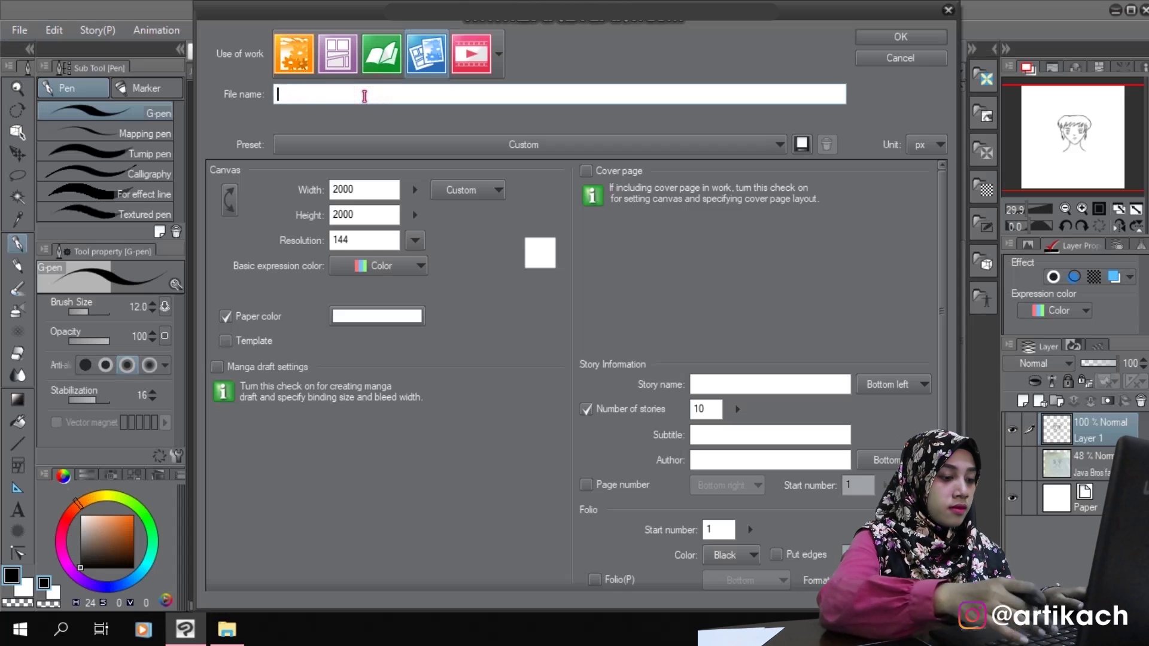
text(Java Bros Warr)
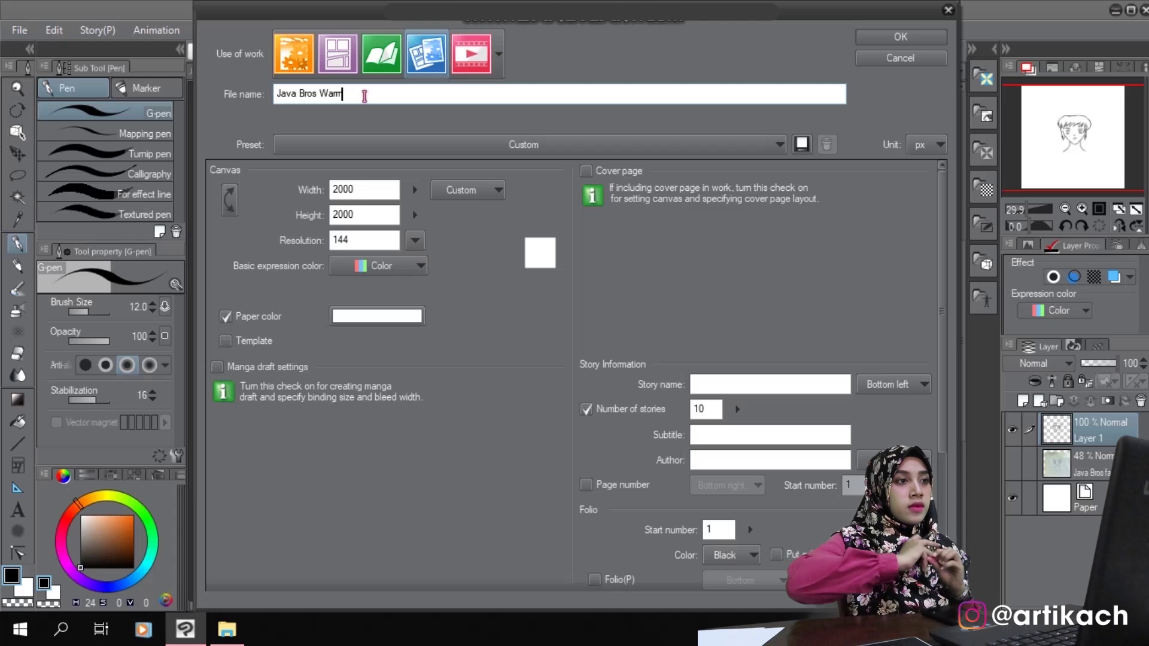
key(Return)
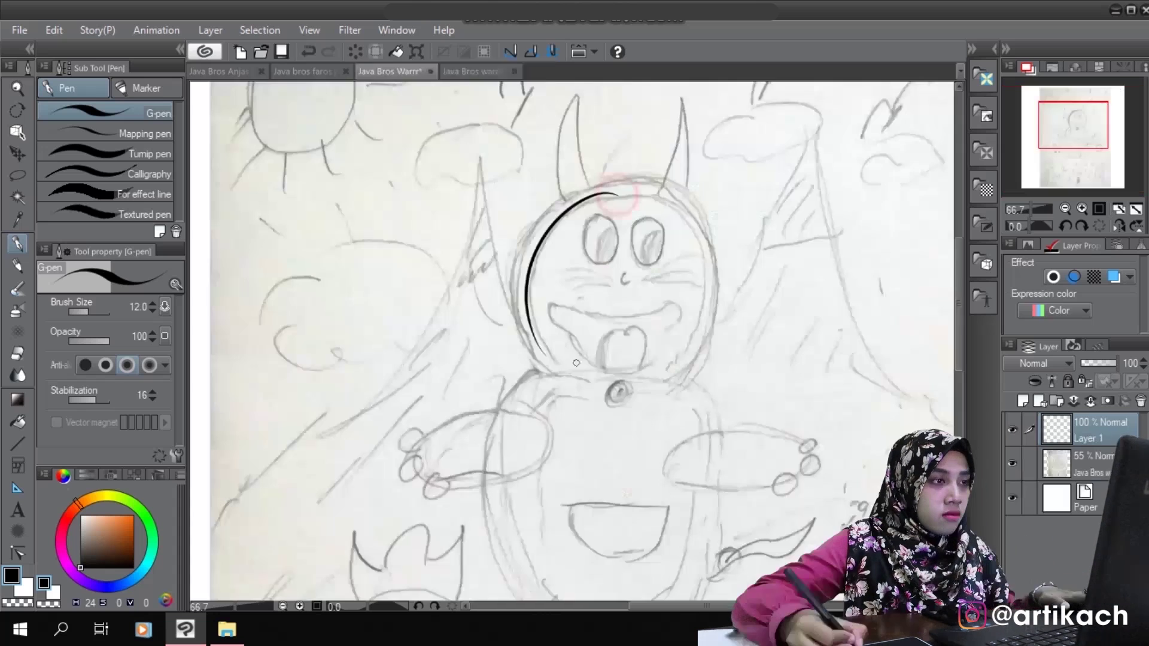
- Set the brush size to 15 and try the curve along one side of the horned character's face
key(ctrl+z)
key(bracketright)
drag(579, 209, 544, 356)
key(ctrl+z)
mouse_move(577, 209)
mouse_down()
mouse_move(545, 374)
mouse_move(547, 327)
mouse_up()
key(ctrl+z)
key(ctrl+z)
drag(568, 212, 539, 335)
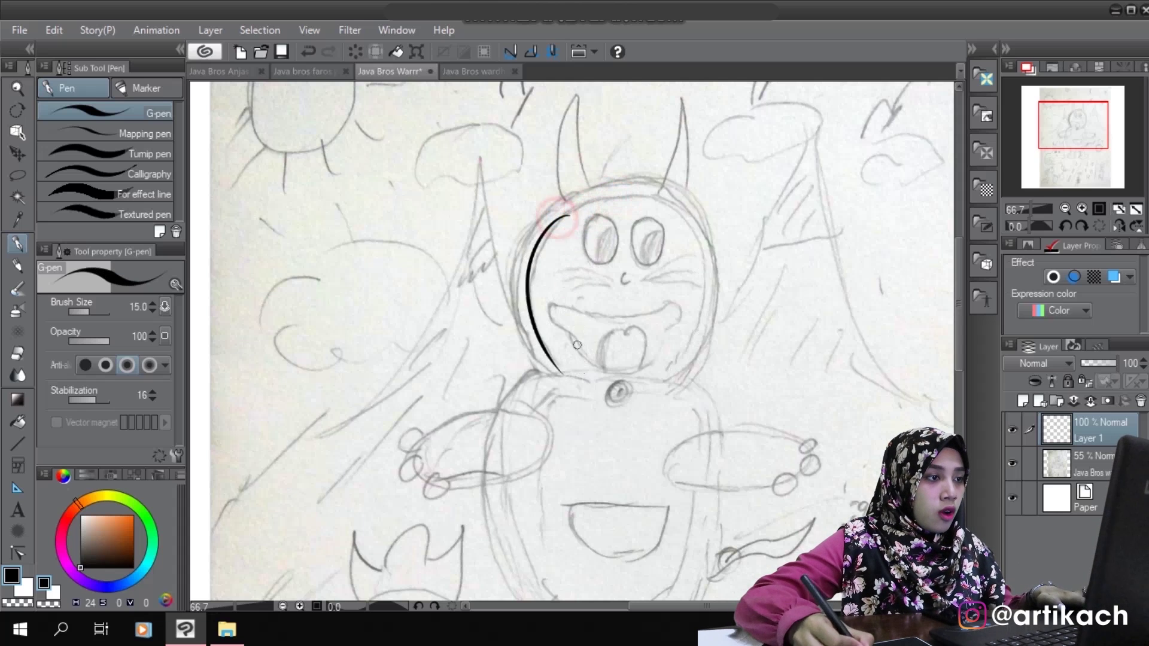
key(ctrl+z)
mouse_move(578, 208)
mouse_down()
mouse_move(537, 337)
mouse_move(551, 364)
mouse_up()
key(ctrl+z)
- Ink the round face outline of the horned character, redoing the curves until they follow the sketch
drag(572, 210, 666, 220)
key(ctrl+z)
drag(579, 205, 676, 203)
drag(675, 208, 709, 336)
key(ctrl+z)
mouse_move(689, 210)
mouse_down()
mouse_move(702, 338)
mouse_move(666, 382)
mouse_up()
key(ctrl+z)
drag(536, 335, 558, 372)
mouse_move(585, 180)
mouse_down()
mouse_move(513, 302)
mouse_move(542, 365)
mouse_up()
- Ink the horned character's oval eyes, nose, whiskers, open mouth with tongue, and the bell at the neck
drag(614, 222, 601, 261)
drag(650, 222, 651, 260)
drag(627, 273, 620, 283)
drag(653, 277, 700, 258)
mouse_move(617, 278)
mouse_down()
mouse_move(554, 276)
mouse_move(676, 310)
mouse_up()
drag(676, 310, 683, 326)
mouse_move(547, 305)
mouse_down()
mouse_move(570, 333)
mouse_move(669, 316)
mouse_up()
drag(603, 365, 651, 335)
drag(617, 383, 627, 400)
- Ink the outer head contour and both pointed horns, erasing the stray line parts and completing the outline
drag(692, 195, 678, 387)
drag(659, 299, 663, 375)
drag(584, 169, 597, 259)
mouse_move(583, 169)
mouse_down()
mouse_move(570, 271)
mouse_move(666, 253)
mouse_up()
key(e)
key(p)
drag(684, 169, 663, 250)
drag(684, 168, 697, 269)
key(e)
drag(661, 432, 659, 318)
key(p)
mouse_move(561, 333)
mouse_down()
mouse_move(628, 346)
mouse_move(686, 330)
mouse_up()
- Ink the horned character's shoulders, arms with round fingers, body sides, belly pocket and legs
scroll(598, 311, down, 1)
drag(551, 286, 502, 325)
drag(691, 293, 720, 327)
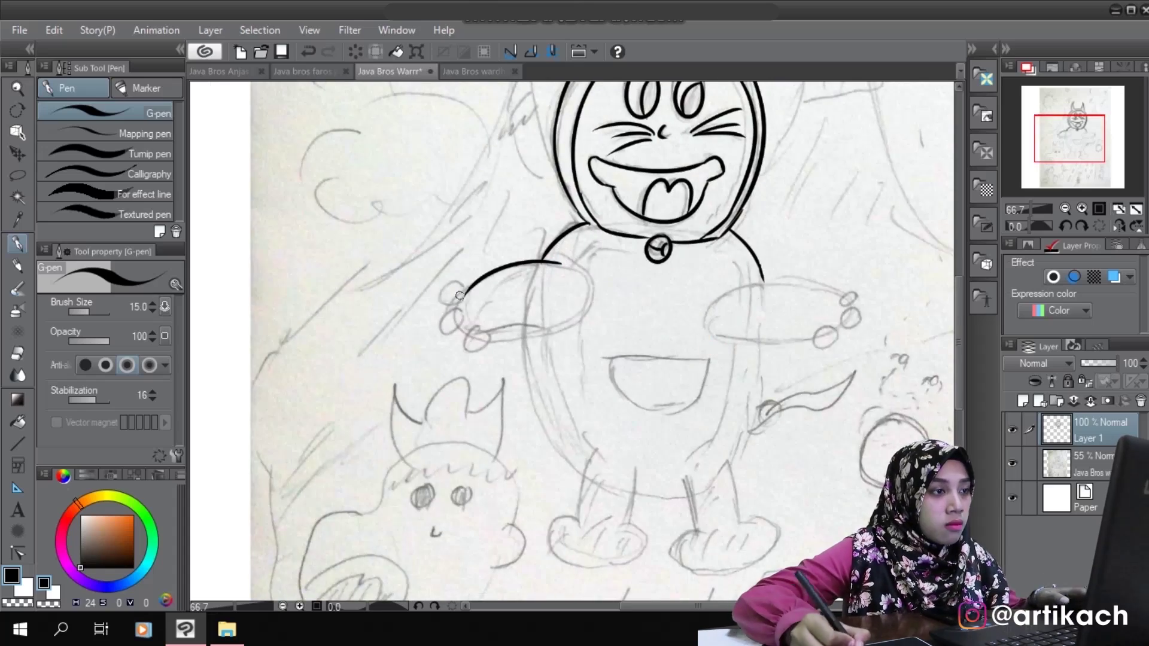
scroll(599, 329, down, 2)
scroll(599, 329, up, 2)
drag(554, 281, 635, 378)
drag(743, 281, 697, 403)
drag(727, 201, 738, 227)
- Save the drawing as Java Bros Warrr in Photoshop Document format
key(ctrl+s)
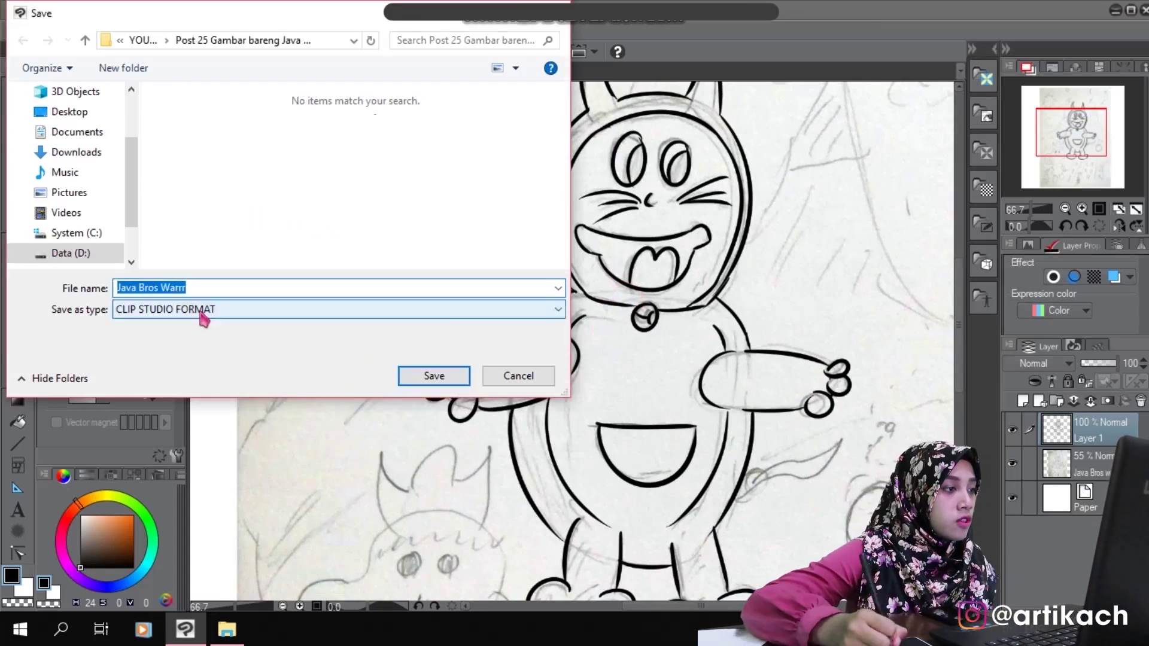
click(434, 377)
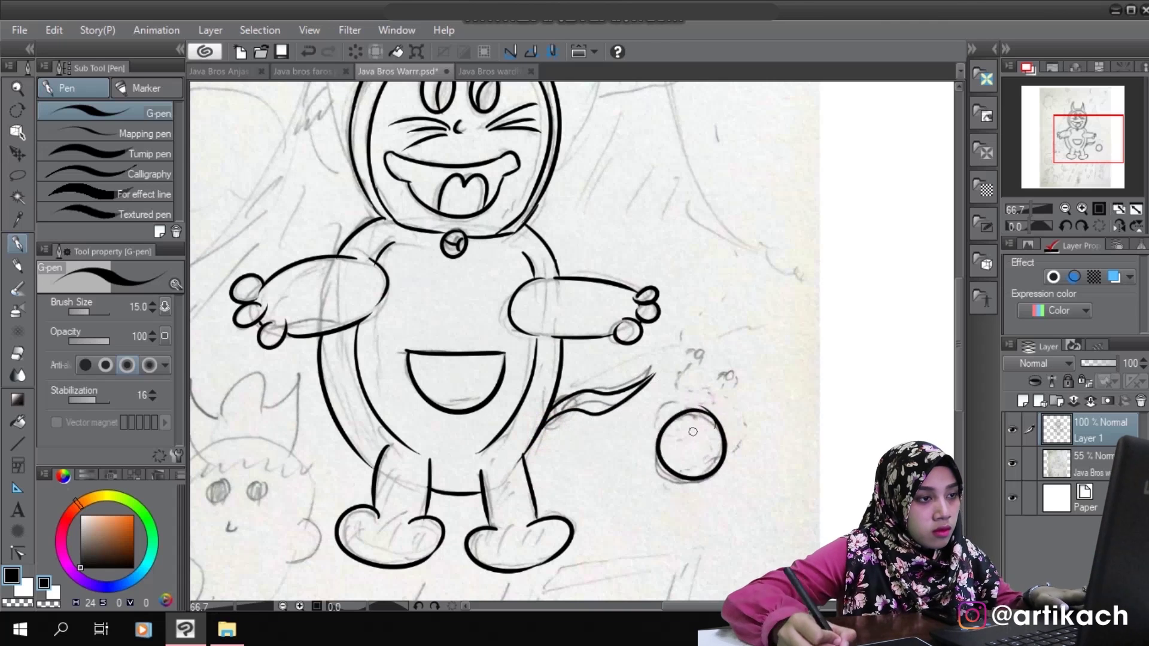
- Ink the highlight inside the ball beside the tail and try the small curl above it
drag(706, 421, 698, 465)
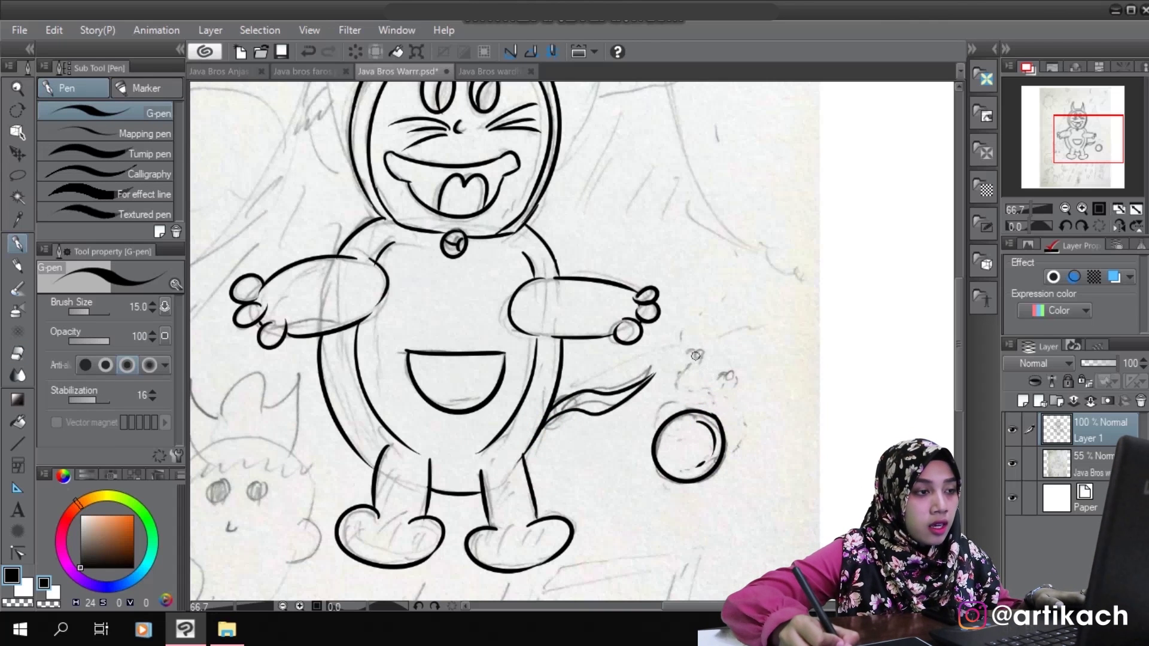
drag(703, 348, 689, 367)
key(ctrl+z)
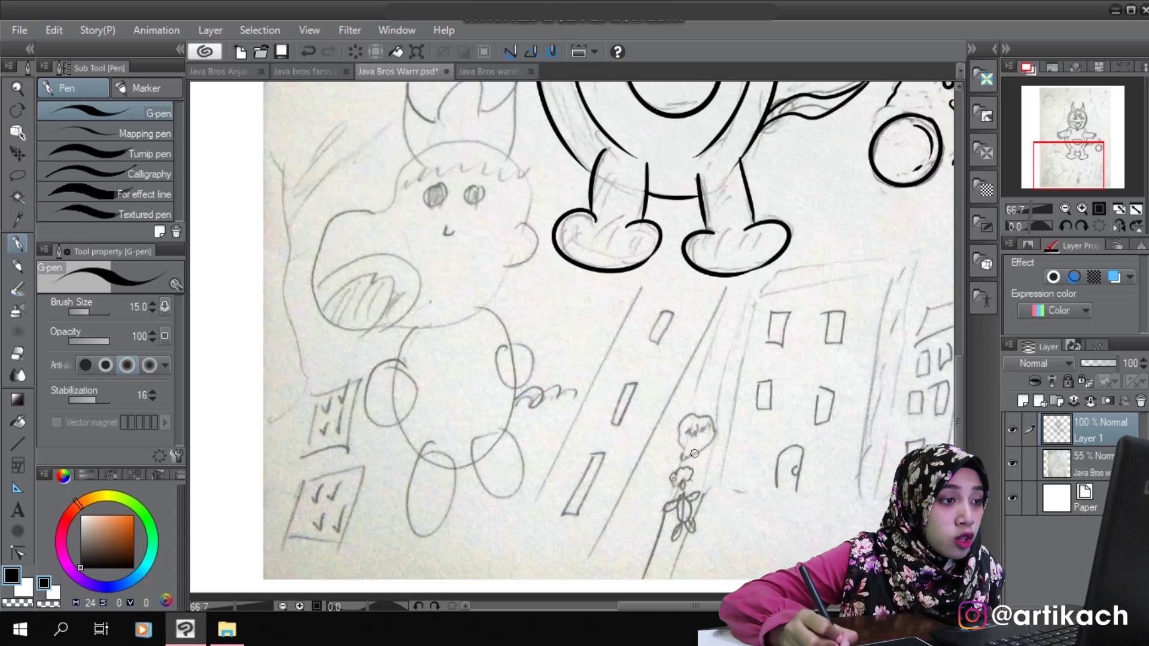
- Ink the head contour of the small long-snouted character, undoing the strokes that miss the sketch
drag(620, 444, 694, 504)
drag(670, 467, 693, 509)
mouse_move(487, 308)
mouse_down()
mouse_move(527, 257)
mouse_move(611, 262)
mouse_move(575, 252)
mouse_move(624, 313)
mouse_move(595, 364)
mouse_move(636, 335)
mouse_up()
key(ctrl+z)
key(ctrl+z)
key(ctrl+z)
mouse_move(515, 285)
mouse_down()
mouse_move(446, 374)
mouse_move(585, 393)
mouse_up()
key(ctrl+z)
drag(571, 397, 646, 340)
- Ink the small character's pointed headpiece, wavy fringe, round eyes, nose and ear
mouse_move(541, 252)
mouse_down()
mouse_move(632, 245)
mouse_move(616, 243)
mouse_move(661, 254)
mouse_up()
key(ctrl+z)
mouse_move(562, 219)
mouse_down()
mouse_move(554, 275)
mouse_move(562, 248)
mouse_move(614, 244)
mouse_up()
mouse_move(614, 245)
mouse_down()
mouse_move(650, 214)
mouse_move(645, 283)
mouse_up()
drag(611, 353, 605, 302)
key(ctrl+z)
drag(605, 301, 563, 302)
mouse_move(579, 342)
mouse_down()
mouse_move(585, 354)
mouse_move(535, 354)
mouse_up()
- Ink the large oval at the tip of the small character's snout, redoing the curve until it fits
drag(427, 379, 503, 401)
key(ctrl+z)
drag(426, 374, 509, 397)
key(ctrl+z)
drag(432, 374, 498, 408)
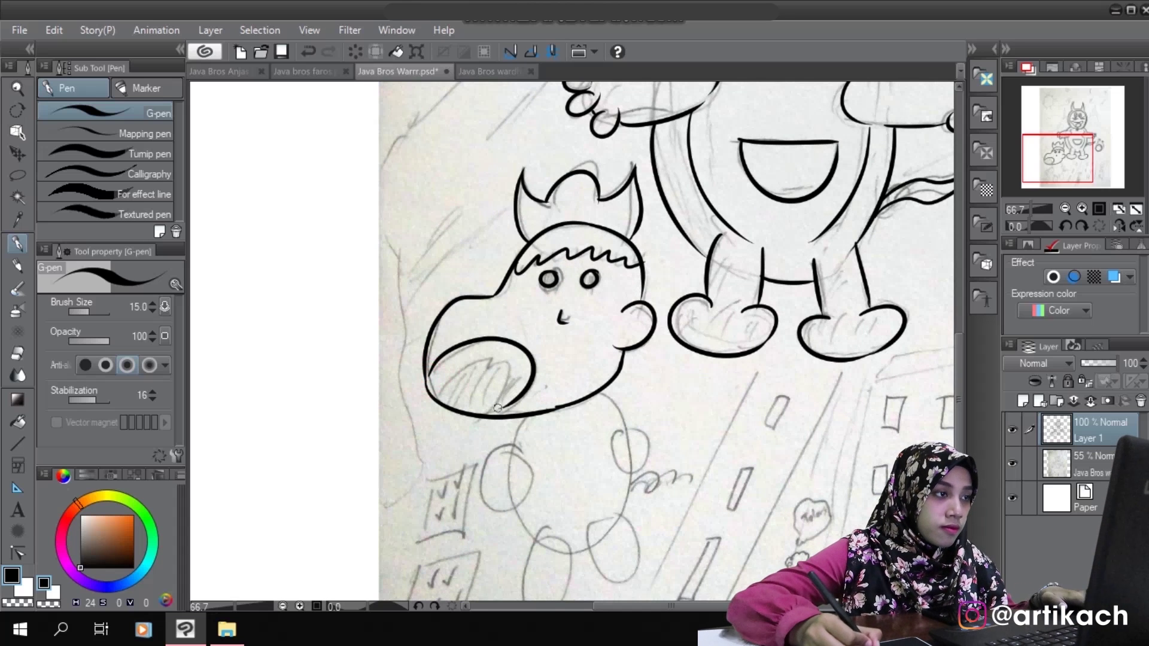
key(ctrl+z)
mouse_move(426, 378)
mouse_down()
mouse_move(529, 361)
mouse_move(502, 408)
mouse_move(461, 341)
mouse_move(508, 413)
mouse_up()
key(ctrl+z)
key(e)
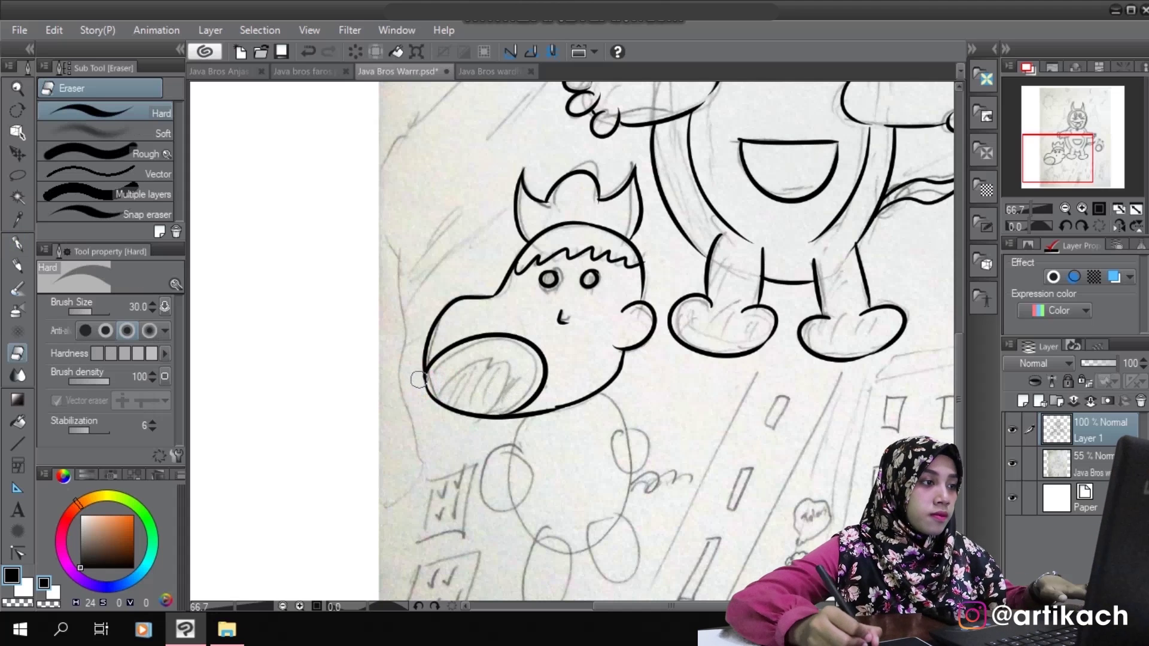
key(p)
- Ink the small character's rounded body and its two oval legs
drag(445, 455, 417, 365)
drag(495, 329, 550, 457)
mouse_move(572, 304)
mouse_down()
mouse_move(600, 350)
mouse_move(563, 454)
mouse_up()
drag(512, 449, 546, 462)
drag(560, 456, 591, 422)
- Erase the body lines behind the arms, then ink both rounded arms and the zigzag inside the snout oval
drag(617, 342, 595, 337)
key(ctrl+z)
key(e)
drag(483, 364, 490, 412)
drag(597, 344, 602, 383)
key(p)
drag(489, 363, 503, 402)
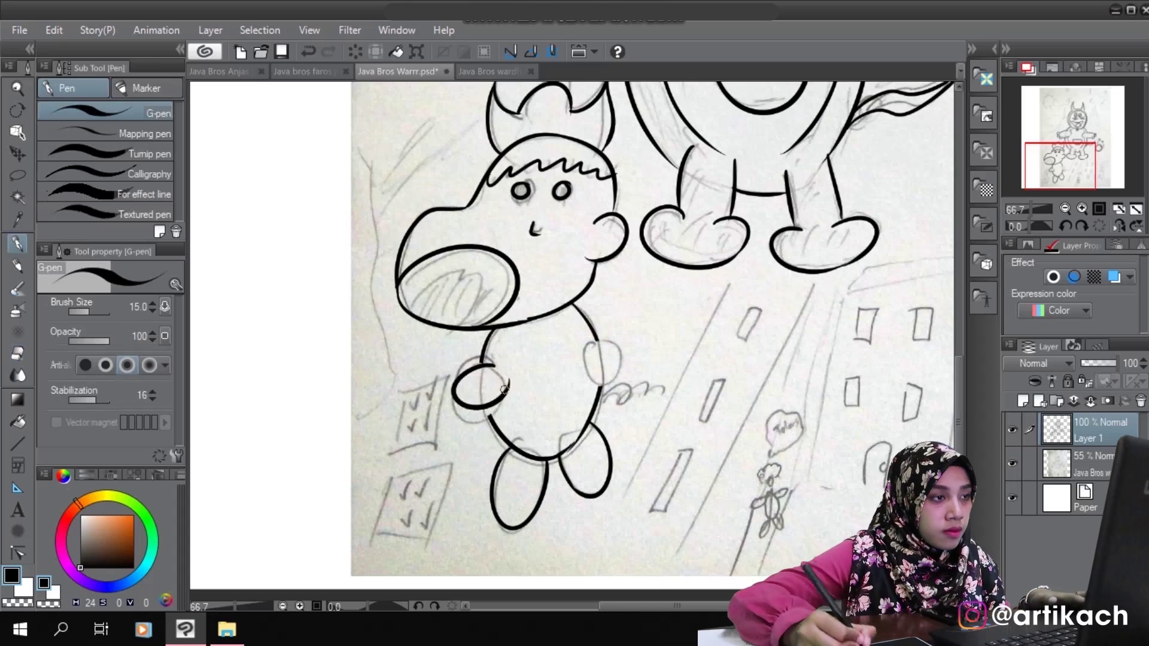
drag(580, 344, 581, 386)
mouse_move(415, 308)
mouse_down()
mouse_move(461, 272)
mouse_move(468, 324)
mouse_up()
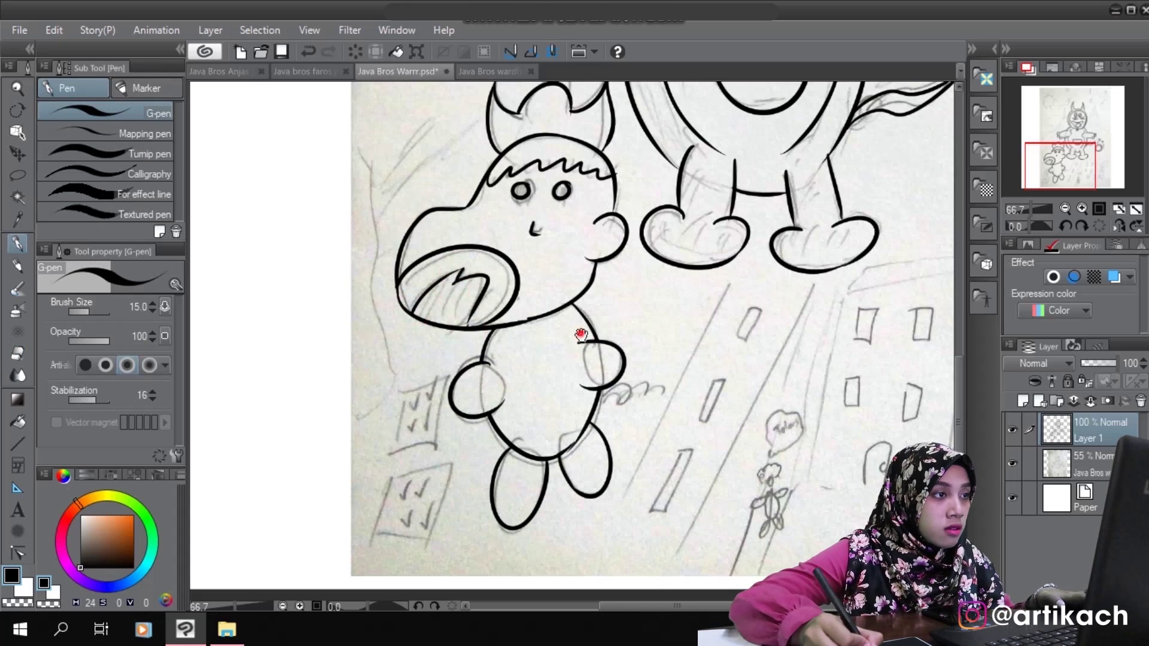
- Save the drawing and compare the whole inking with the sketch layer hidden and shown again
drag(620, 321, 564, 399)
key(ctrl+0)
key(ctrl+s)
click(1012, 464)
click(1012, 464)
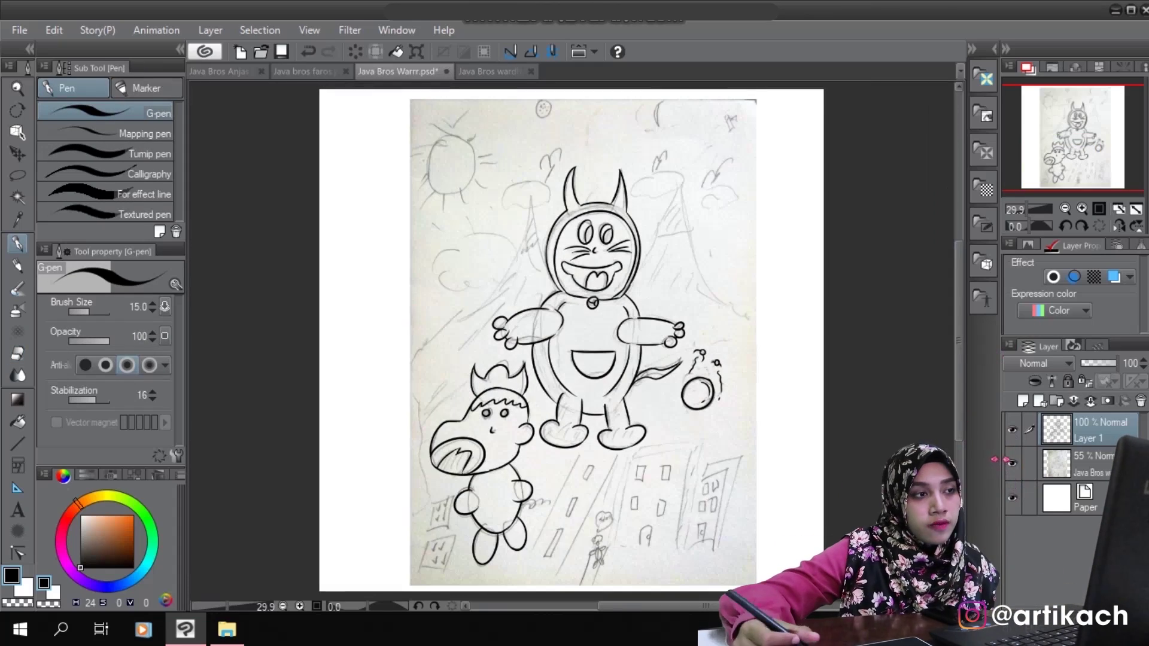
- Ink the small character's curly tail
key(ctrl+plus)
key(ctrl+plus)
drag(538, 563, 660, 291)
key(ctrl+plus)
key(ctrl+plus)
drag(632, 331, 718, 333)
- Ink the upper slanted box beside the small character and add its four check marks at brush size 10
mouse_move(383, 307)
mouse_down()
mouse_move(606, 338)
mouse_move(617, 293)
mouse_up()
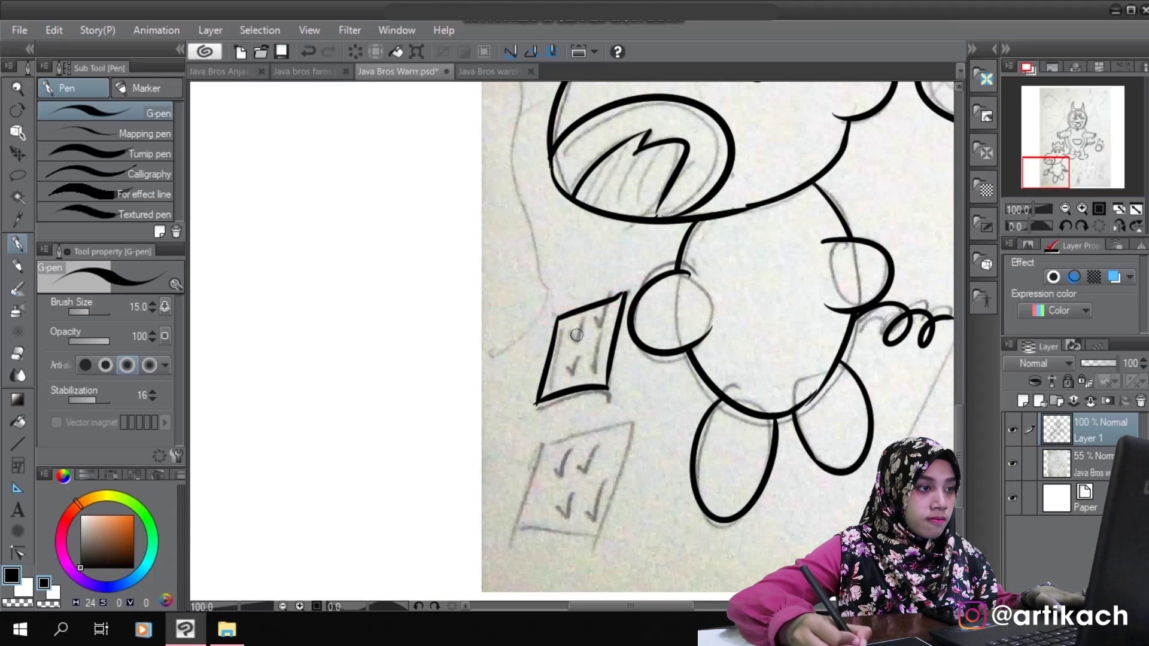
drag(567, 329, 609, 312)
key(bracketleft)
key(bracketleft)
drag(565, 361, 604, 345)
- Ink the lower slanted box with its four check marks, redoing the top edge once
mouse_move(586, 449)
mouse_down()
mouse_move(555, 356)
mouse_move(600, 340)
mouse_move(576, 434)
mouse_move(486, 441)
mouse_up()
drag(513, 353, 486, 440)
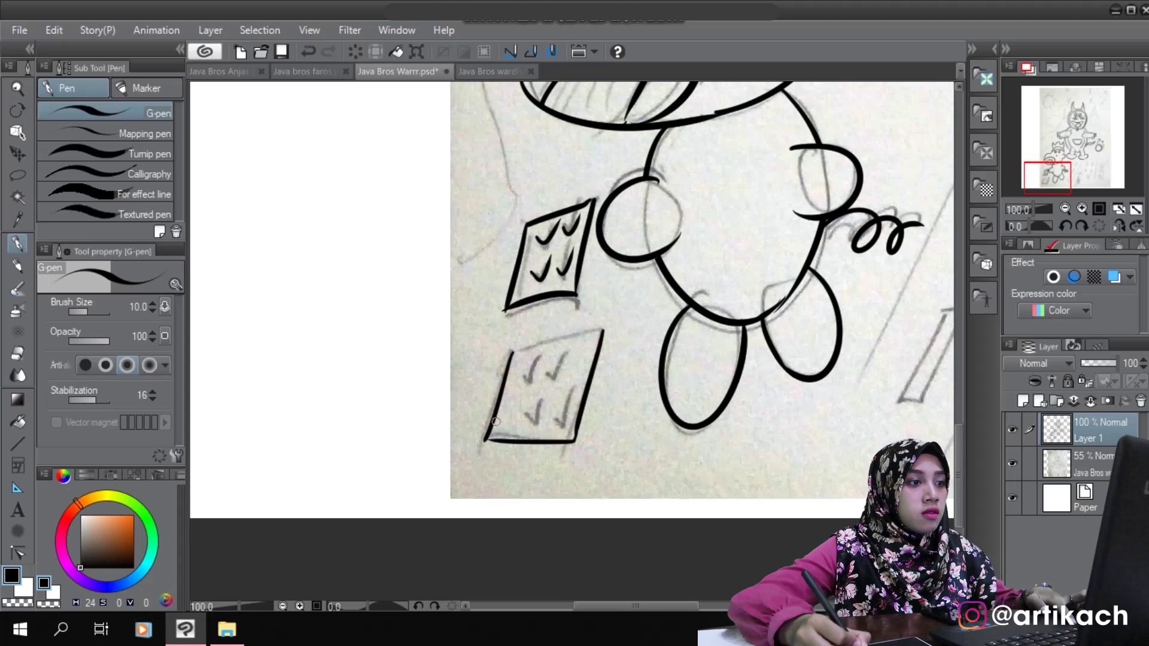
drag(508, 351, 595, 332)
key(ctrl+z)
drag(513, 353, 602, 329)
mouse_move(524, 368)
mouse_down()
mouse_move(549, 373)
mouse_move(566, 352)
mouse_up()
mouse_move(527, 410)
mouse_down()
mouse_move(560, 417)
mouse_move(572, 395)
mouse_up()
- Ink the two long slanted road edges beside the small character at brush size 12
drag(732, 285, 639, 368)
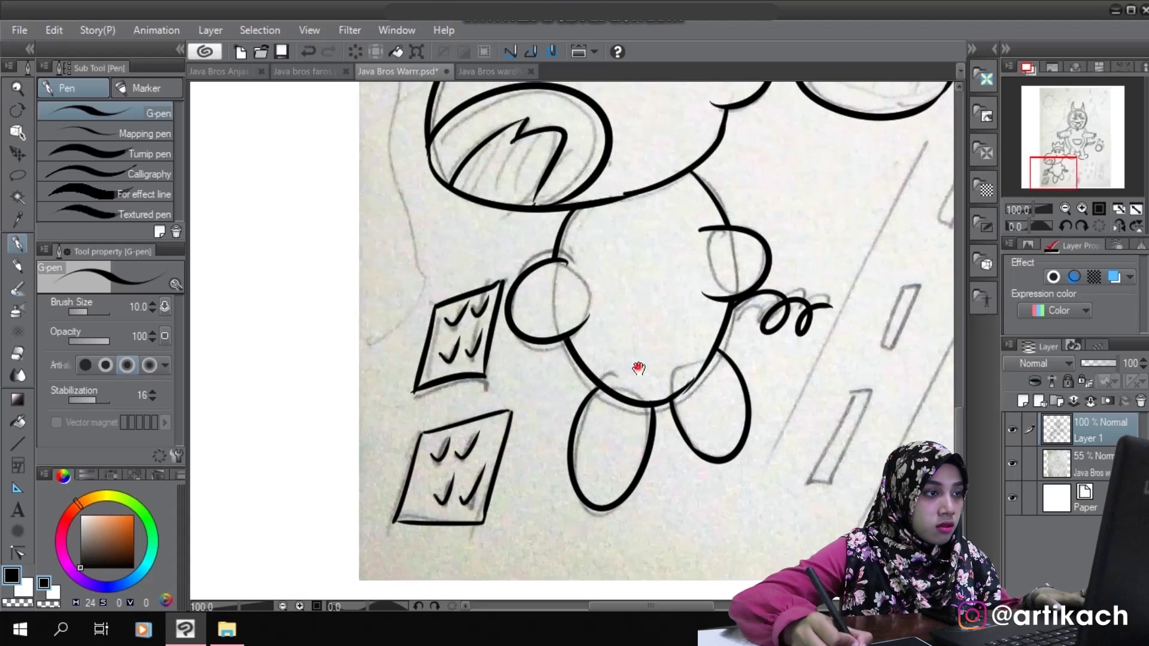
drag(940, 320, 649, 349)
key(bracketright)
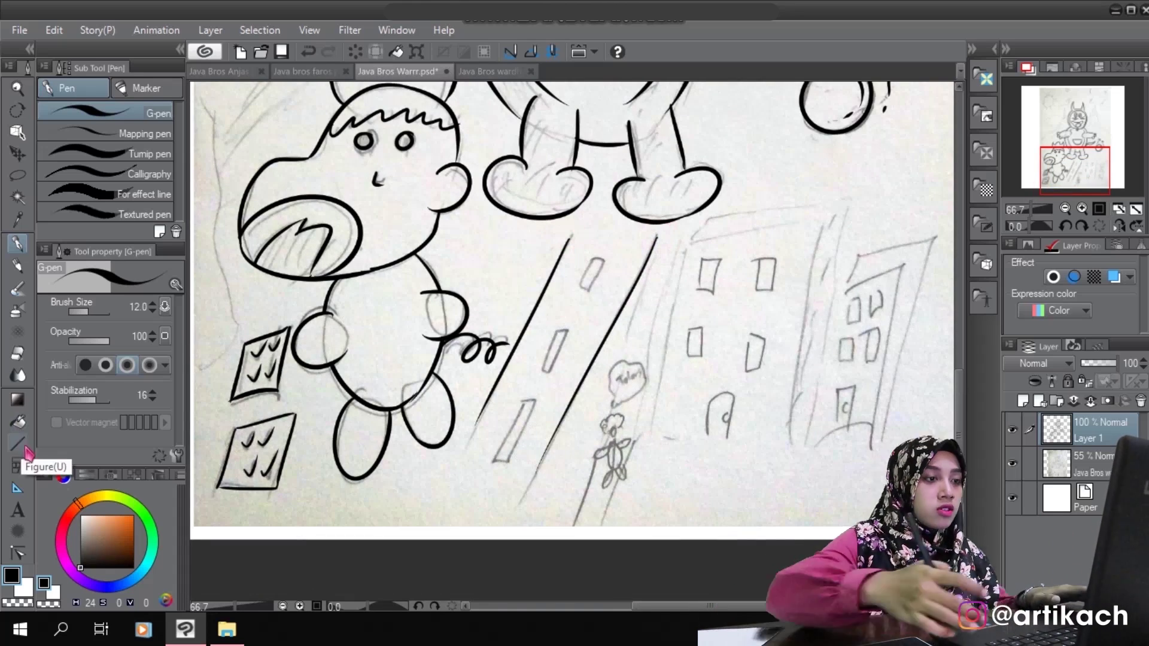
- Ink the three slanted dashes along the middle of the road with the G-pen, redoing the first one
click(18, 444)
click(17, 244)
drag(592, 263, 573, 294)
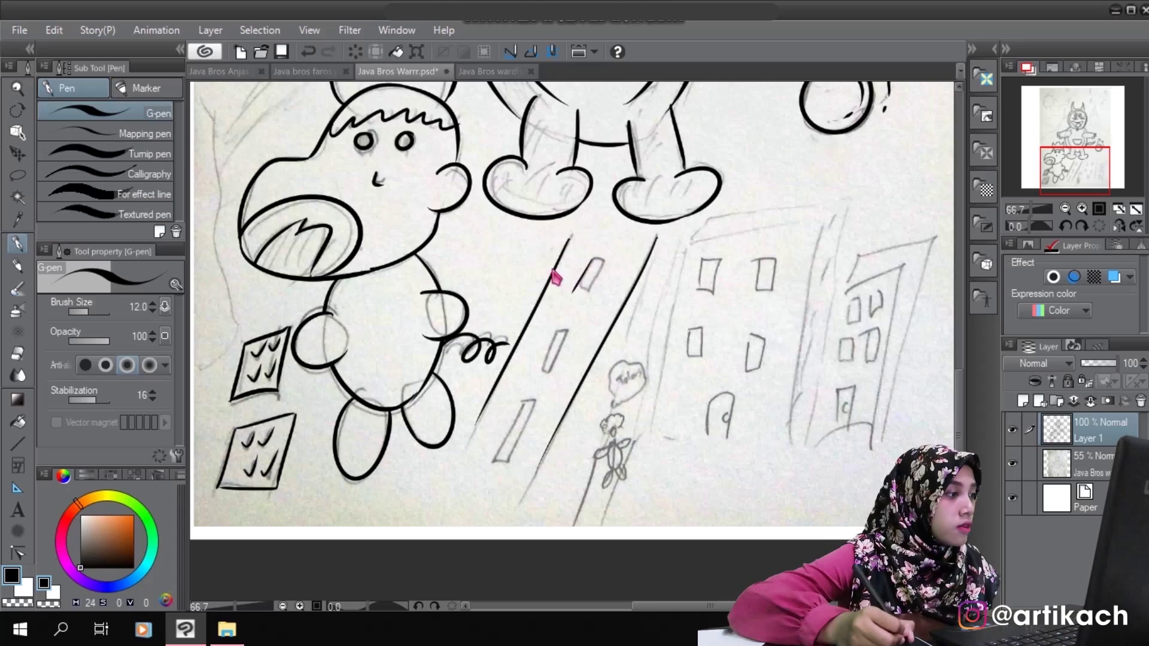
scroll(552, 274, up, 2)
key(ctrl+z)
drag(640, 244, 613, 312)
drag(639, 245, 668, 246)
drag(668, 246, 637, 315)
drag(659, 261, 686, 205)
mouse_move(591, 353)
mouse_down()
mouse_move(549, 445)
mouse_move(570, 445)
mouse_up()
mouse_move(514, 520)
mouse_down()
mouse_move(564, 372)
mouse_move(486, 492)
mouse_up()
- Ink the large building's slanted roof edges and its far side edge, redoing the side edge once
scroll(572, 342, down, 1)
mouse_move(849, 168)
mouse_down()
mouse_move(662, 290)
mouse_move(568, 278)
mouse_up()
drag(527, 238, 564, 193)
drag(563, 193, 777, 164)
drag(777, 163, 714, 442)
key(ctrl+z)
drag(777, 162, 755, 278)
- Ink the outline of the small building beside the large one, including its roof, sides and base
mouse_move(756, 287)
mouse_down()
mouse_move(788, 242)
mouse_move(711, 544)
mouse_up()
drag(734, 452, 742, 401)
drag(718, 494, 816, 460)
drag(766, 259, 885, 237)
mouse_move(885, 238)
mouse_down()
mouse_move(806, 482)
mouse_move(809, 517)
mouse_up()
drag(789, 530, 809, 517)
- Ink the small building's four windows, front corner edge and door
drag(754, 331, 776, 325)
mouse_move(788, 323)
mouse_down()
mouse_move(784, 359)
mouse_move(802, 342)
mouse_up()
drag(837, 284, 796, 515)
drag(741, 392, 756, 429)
drag(778, 384, 793, 422)
mouse_move(735, 532)
mouse_down()
mouse_move(737, 466)
mouse_move(822, 421)
mouse_up()
- Ink the large building's front face edges and close it with a baseline
mouse_move(595, 204)
mouse_down()
mouse_move(794, 179)
mouse_move(736, 492)
mouse_up()
drag(595, 208, 542, 499)
drag(621, 490, 583, 466)
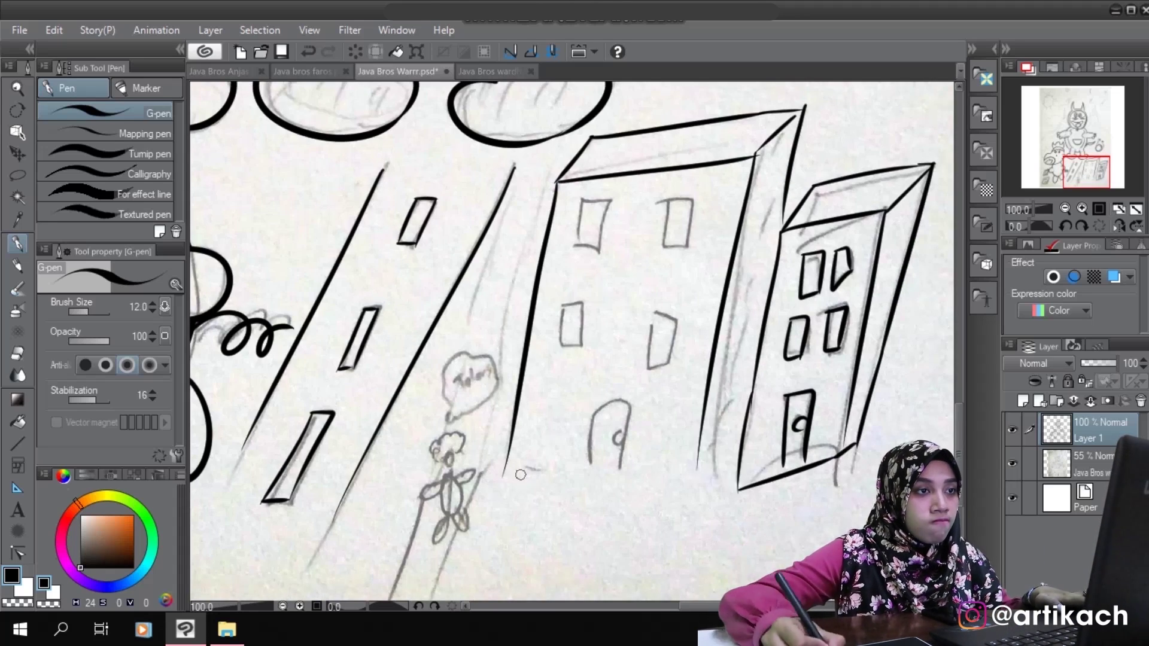
drag(504, 477, 736, 479)
- Ink the four windows and the arched door with its knob on the large building's front
drag(580, 203, 576, 251)
drag(664, 203, 663, 250)
drag(563, 306, 559, 353)
drag(655, 317, 670, 358)
drag(585, 480, 625, 482)
drag(622, 433, 621, 441)
- Fit the whole canvas in view and compare the inking with the sketch layer shown and hidden
key(ctrl+0)
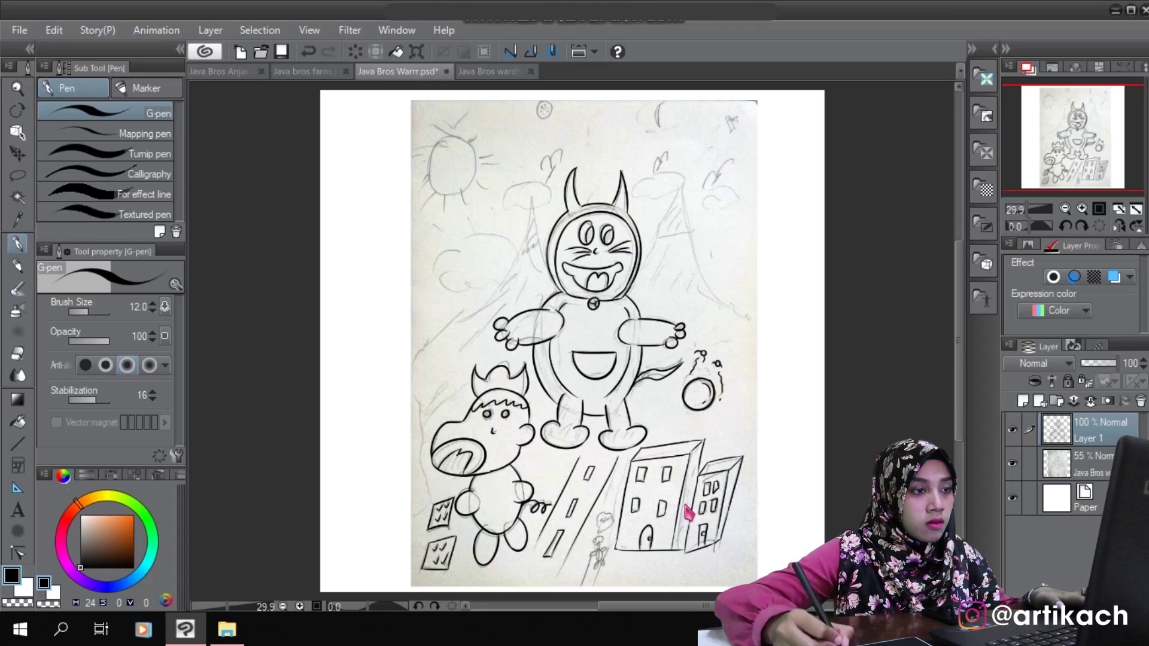
click(1016, 467)
click(1016, 467)
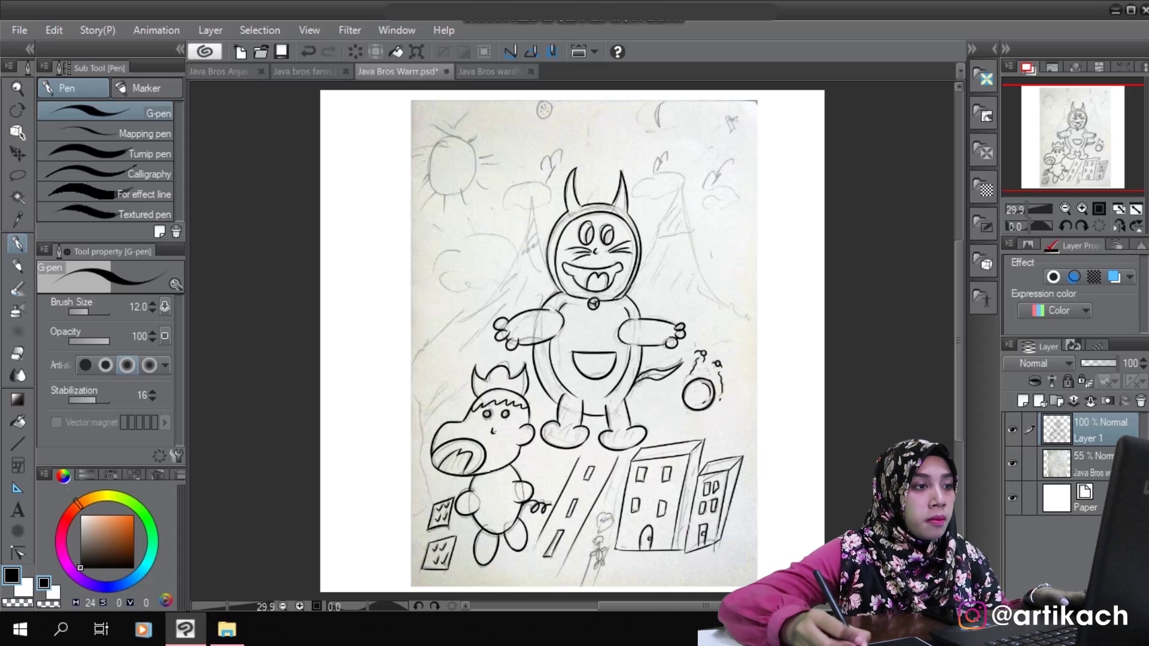
click(1013, 465)
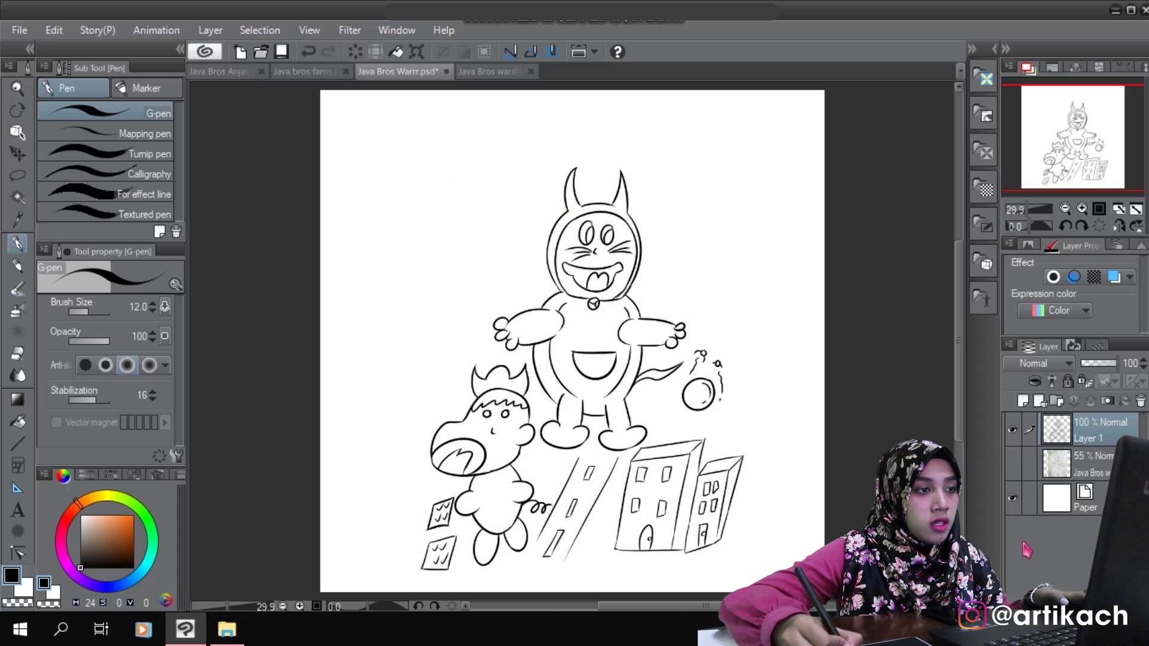